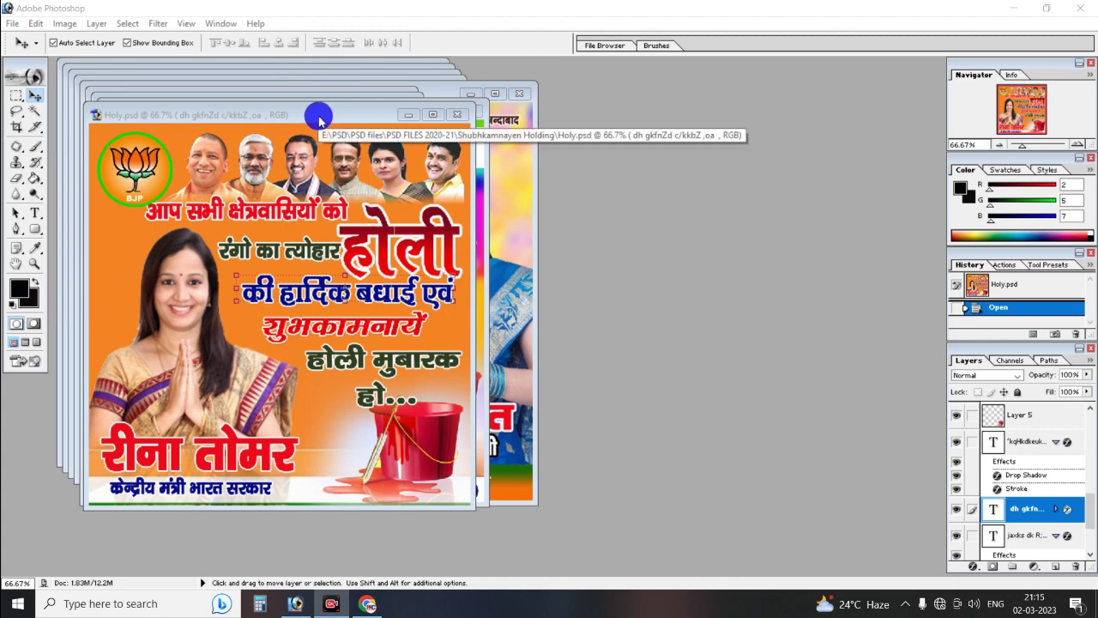
Open the File menu while the Holy.psd poster is showing.
{"action": "left_click", "coordinate": [13, 24]}
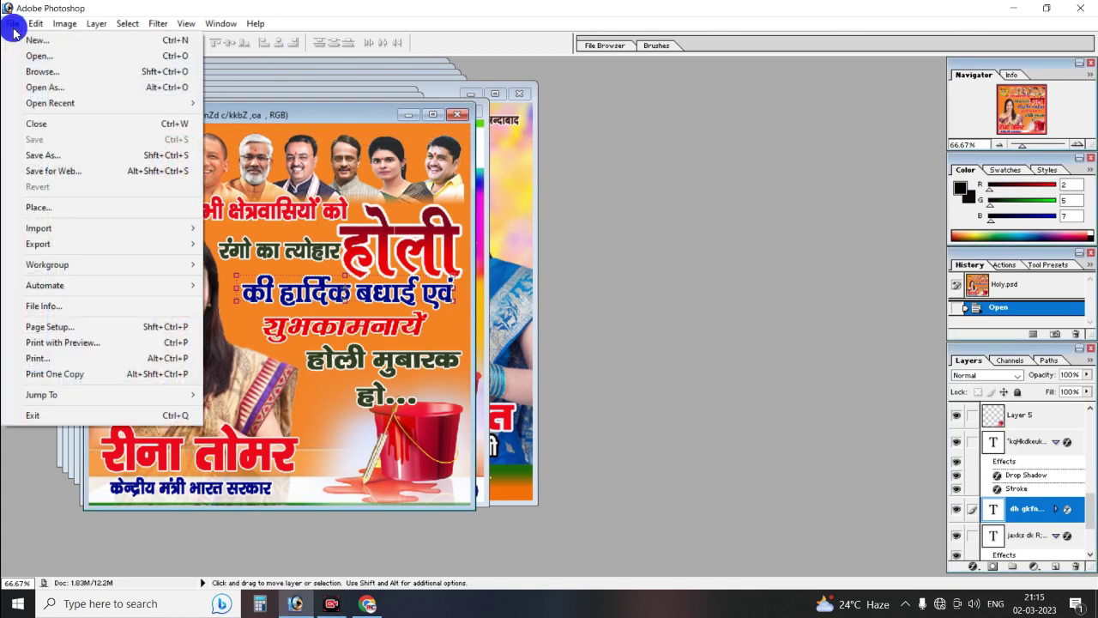
Create a new white 5 x 7 inch, 300 ppi document named 'Holi 2023'.
{"action": "left_click", "coordinate": [59, 44]}
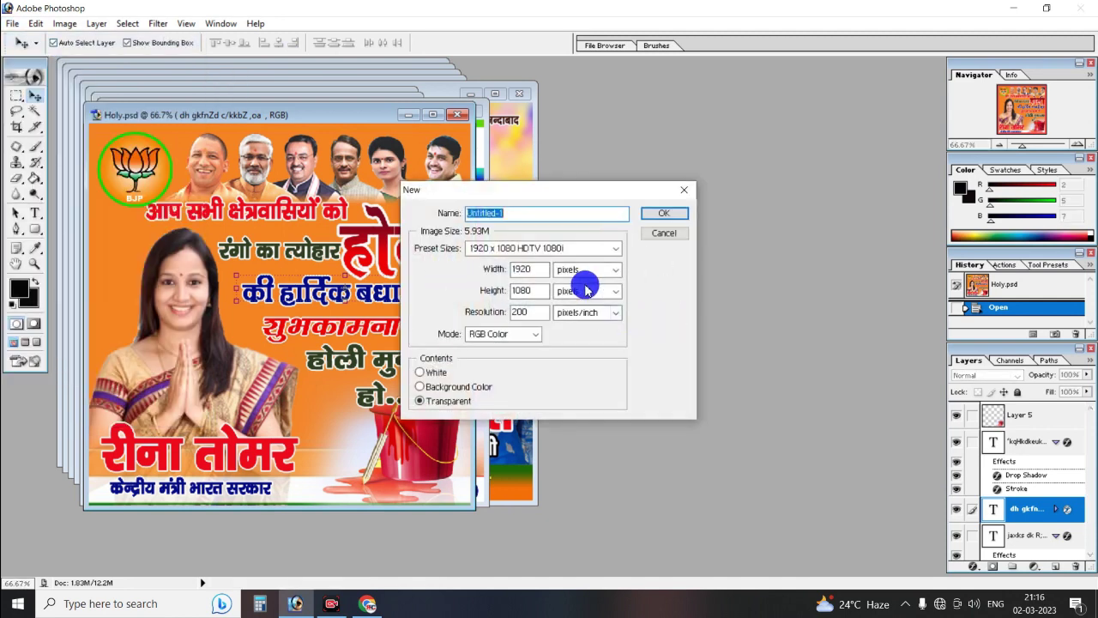
{"action": "left_click", "coordinate": [577, 249]}
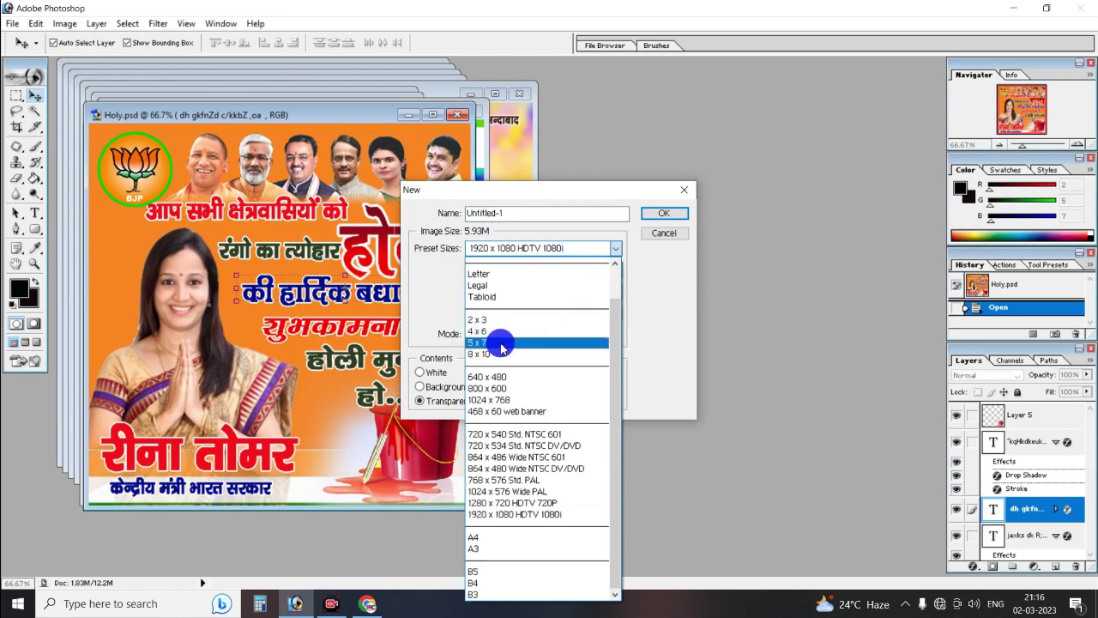
{"action": "left_click", "coordinate": [502, 343]}
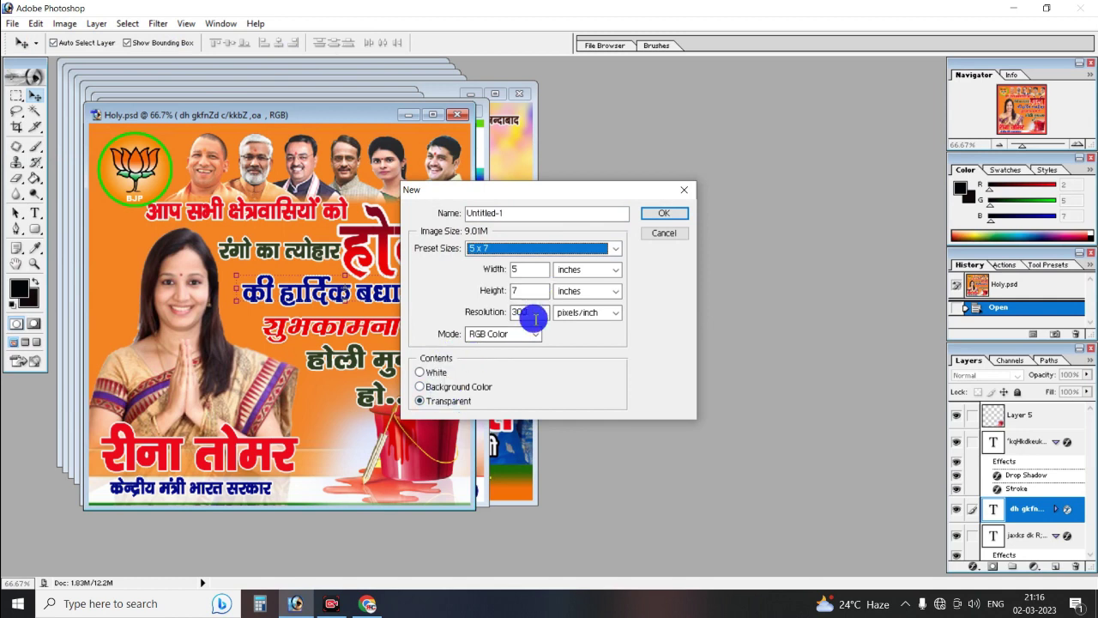
{"action": "left_click", "coordinate": [433, 375]}
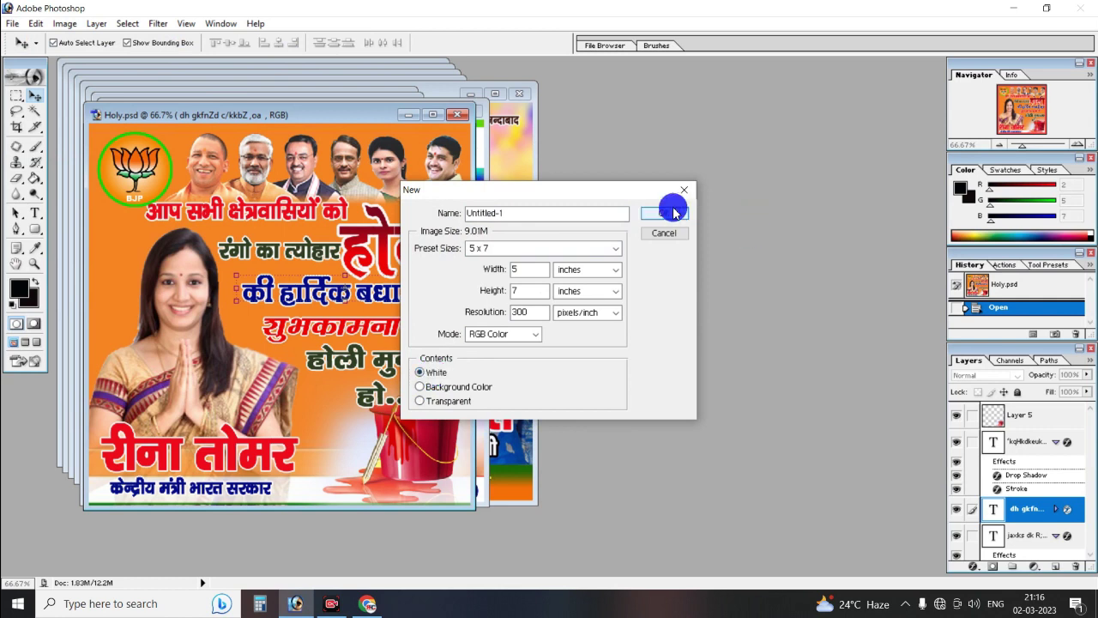
{"action": "double_click", "coordinate": [528, 212]}
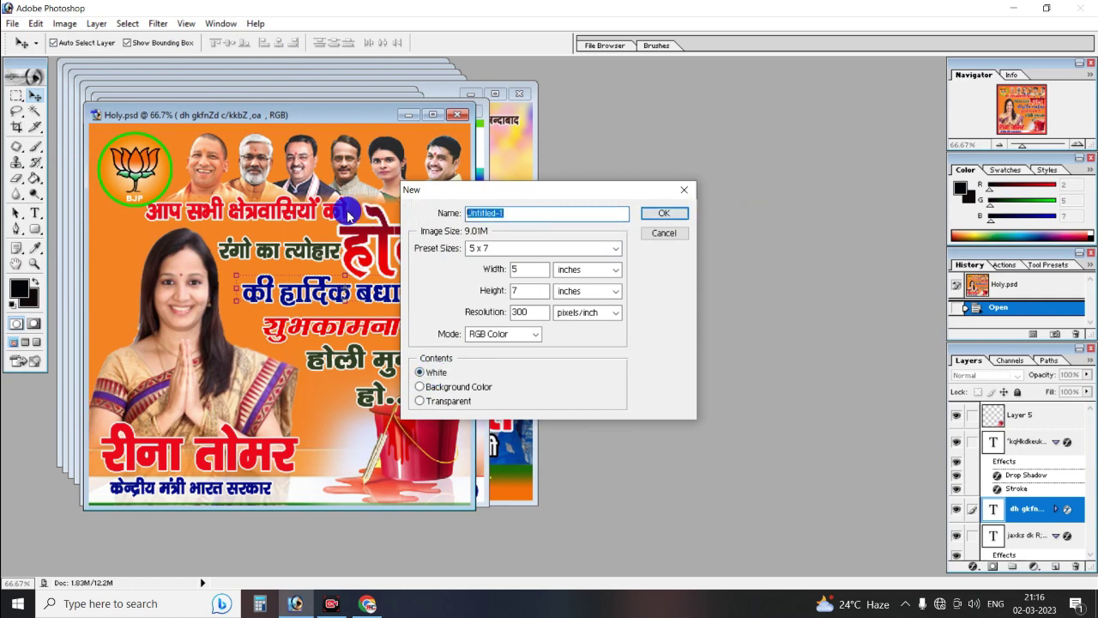
{"action": "type", "text": "Holi "}
{"action": "type", "text": "2023"}
{"action": "left_click", "coordinate": [665, 214]}
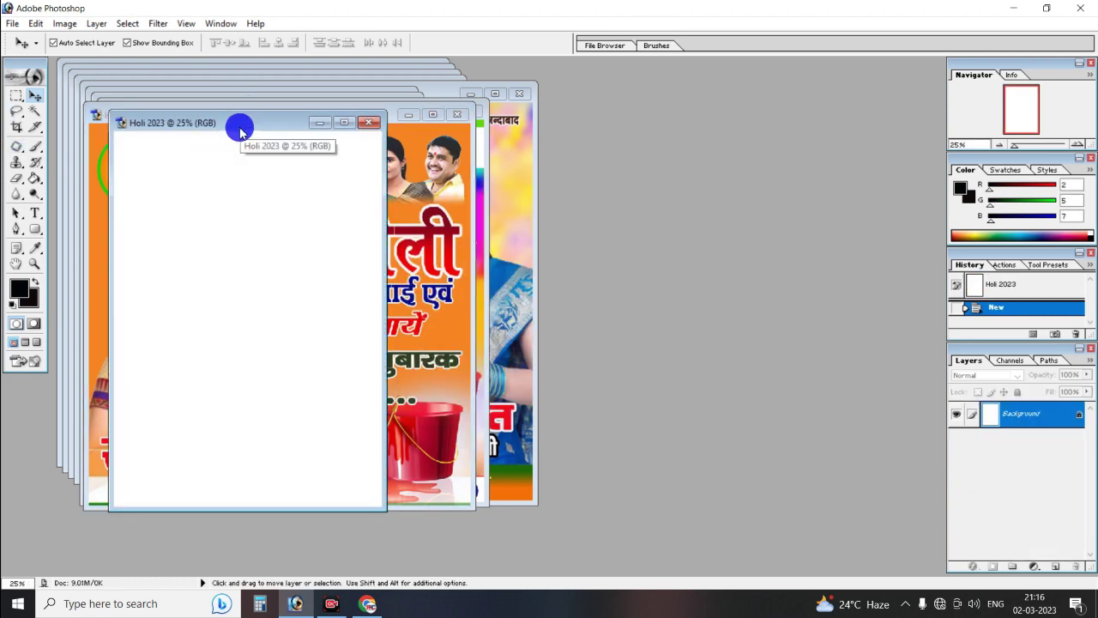
Move the Holi 2023 window to the right of the Holy poster, briefly checking the browser.
{"action": "left_click_drag", "start_coordinate": [240, 130], "coordinate": [763, 126]}
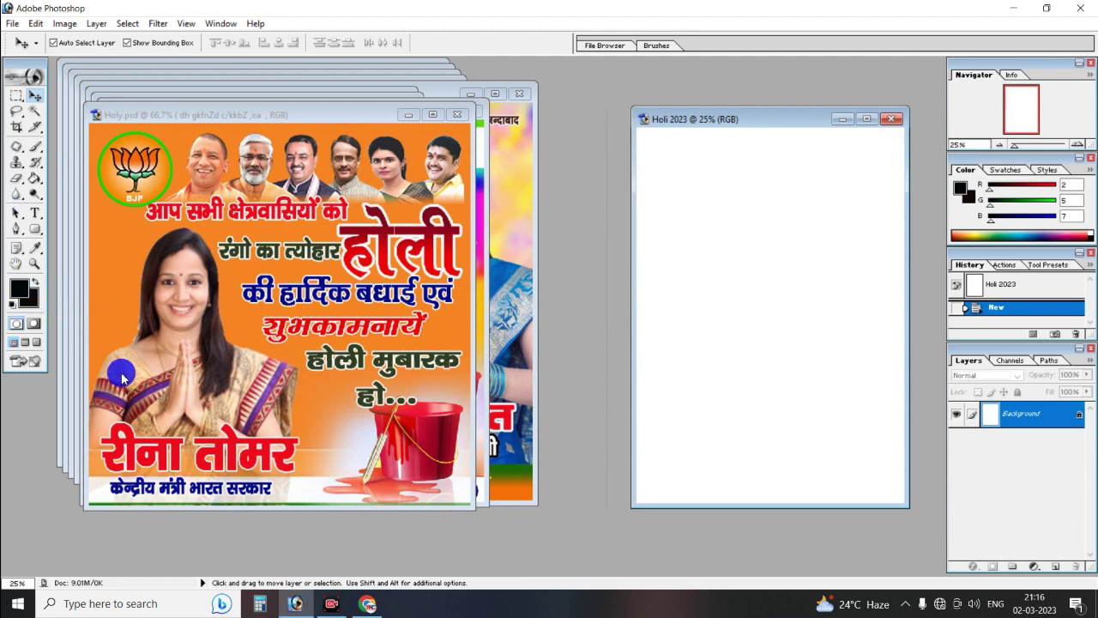
{"action": "left_click", "coordinate": [363, 605]}
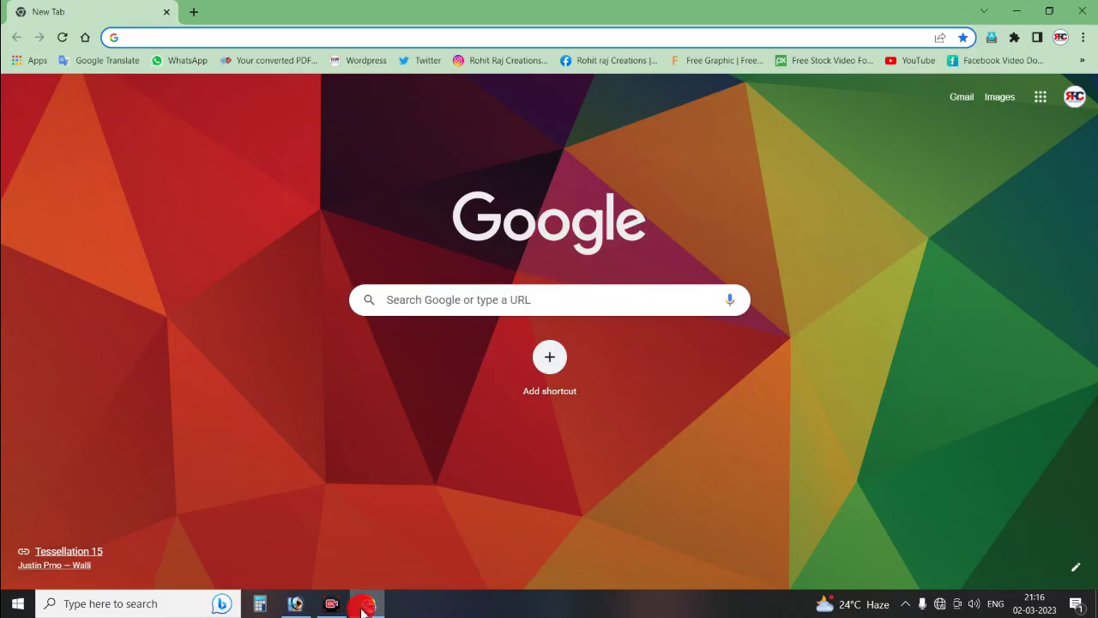
{"action": "left_click", "coordinate": [364, 606]}
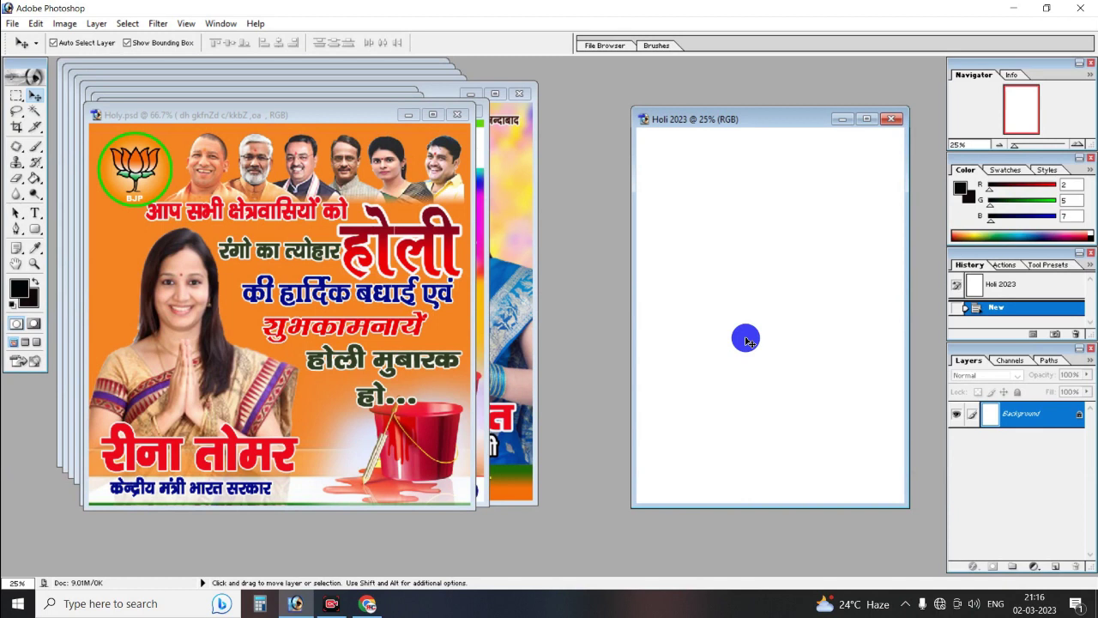
Glance through the Edit menu without choosing anything, then show the File menu.
{"action": "left_click", "coordinate": [35, 23]}
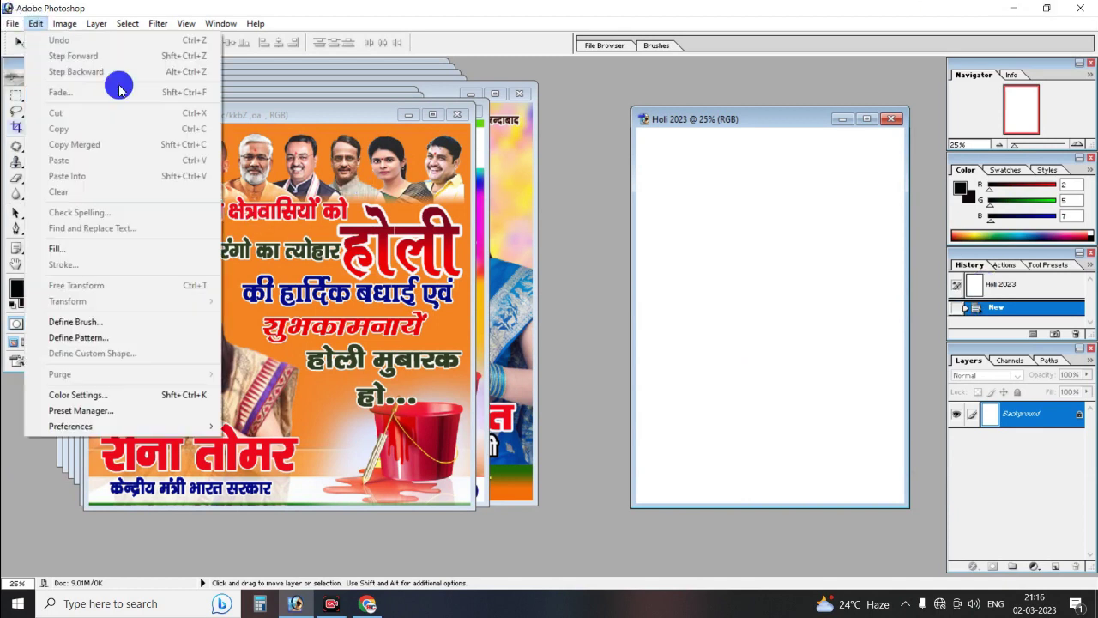
{"action": "left_click", "coordinate": [585, 179]}
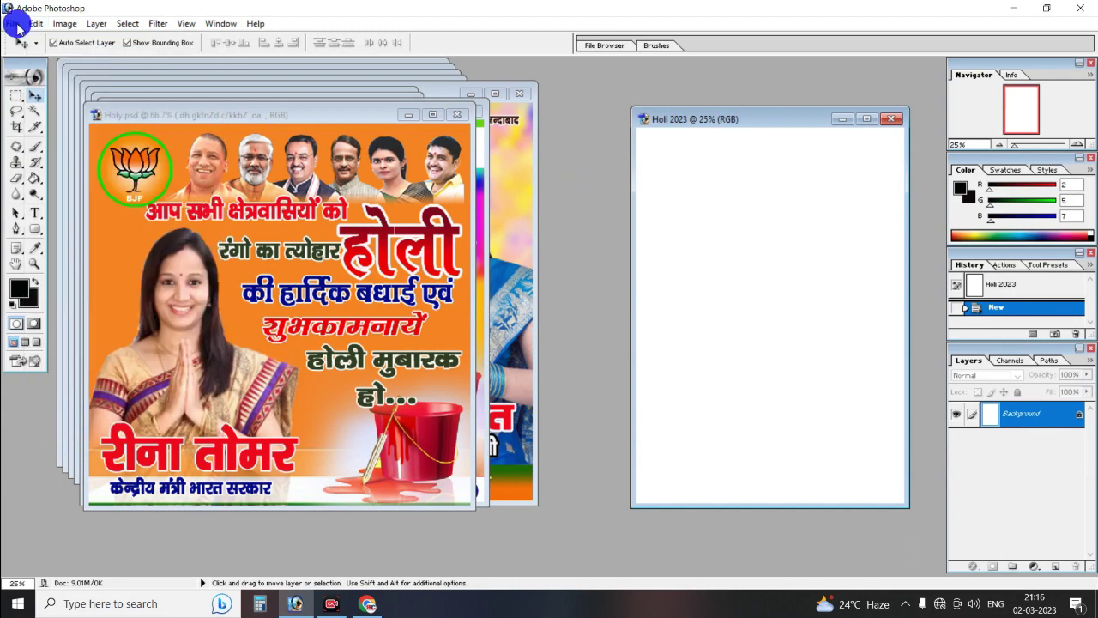
{"action": "left_click", "coordinate": [12, 23]}
Open Realistic-holi-backgrounds2-scaled from the Holi 2023 folder on the desktop.
{"action": "left_click", "coordinate": [36, 57]}
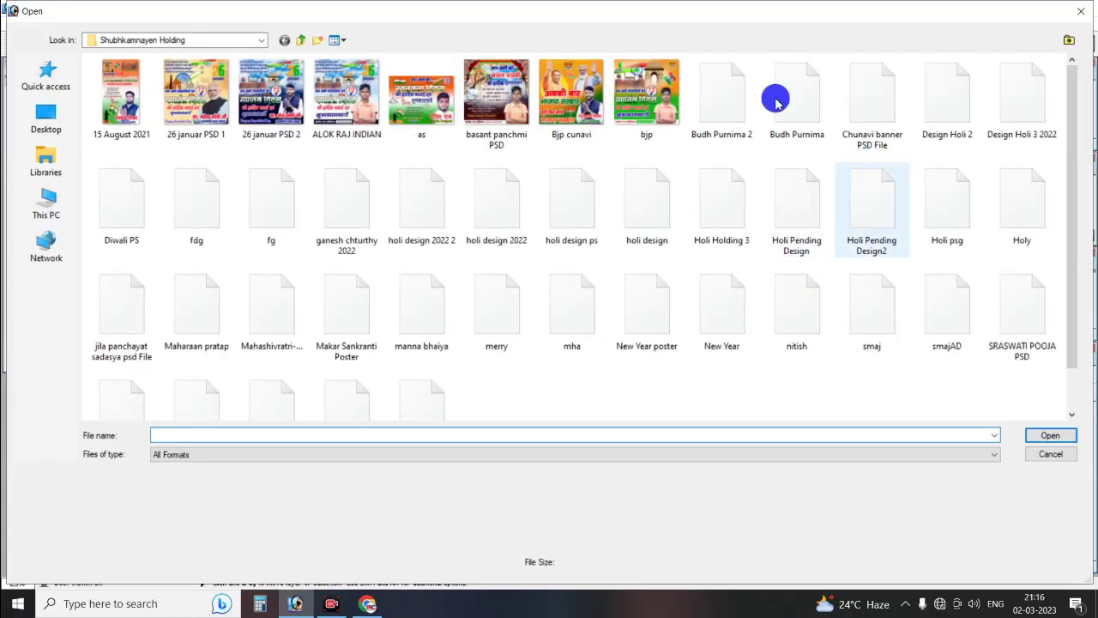
{"action": "left_click", "coordinate": [60, 123]}
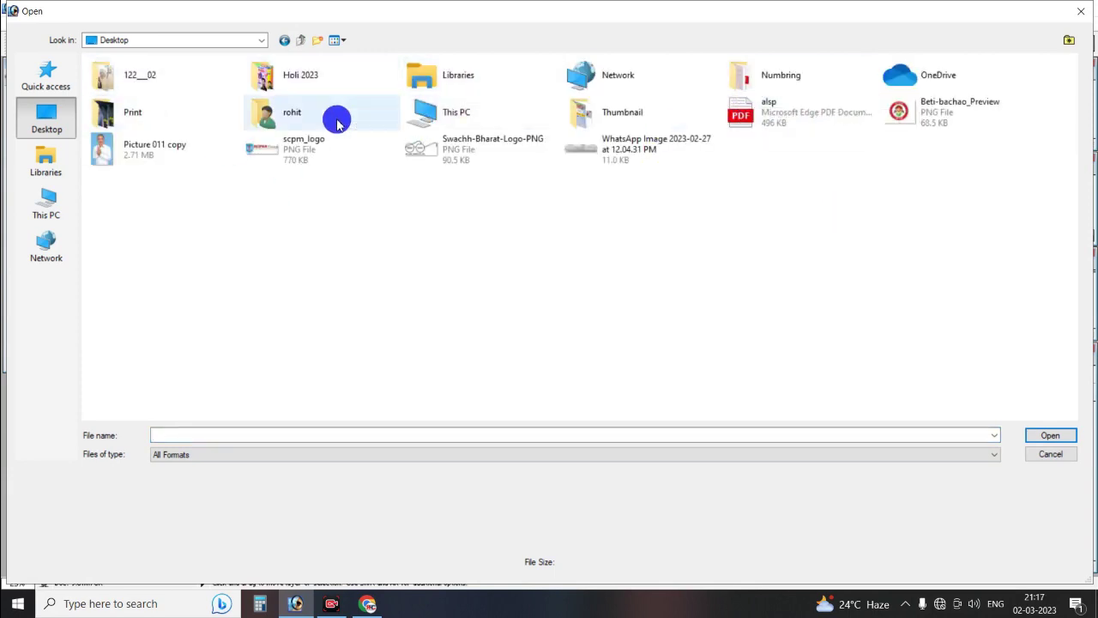
{"action": "double_click", "coordinate": [283, 77]}
{"action": "left_click", "coordinate": [197, 195]}
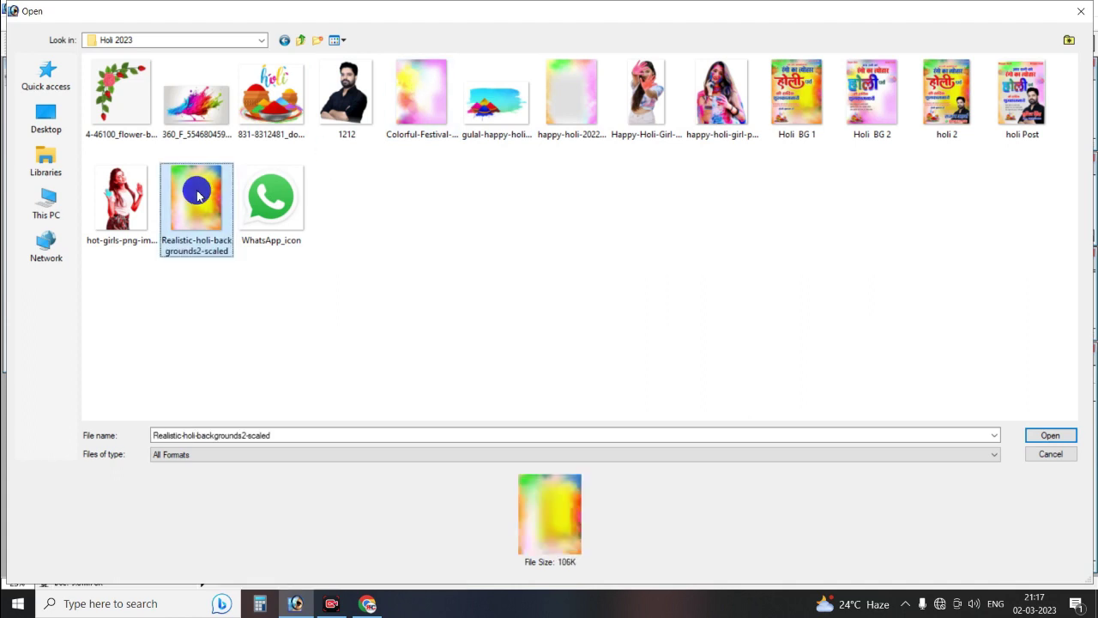
{"action": "double_click", "coordinate": [198, 195]}
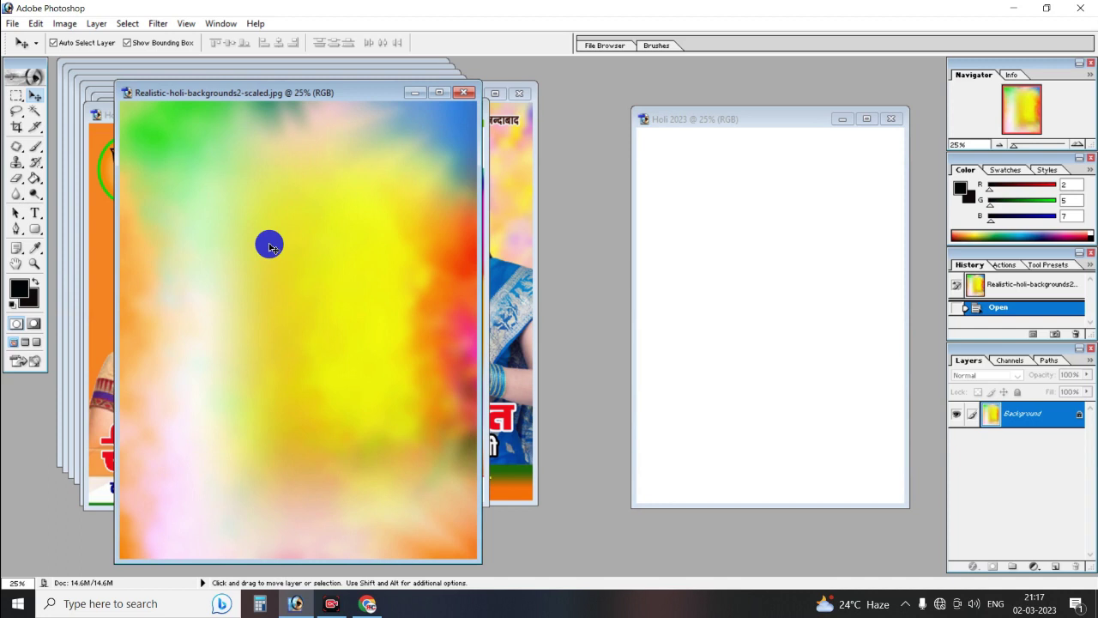
Drag the Holi background into Holi 2023, merge it down, and close the source image.
{"action": "left_click_drag", "start_coordinate": [269, 245], "coordinate": [706, 230]}
{"action": "left_click_drag", "start_coordinate": [771, 224], "coordinate": [772, 223]}
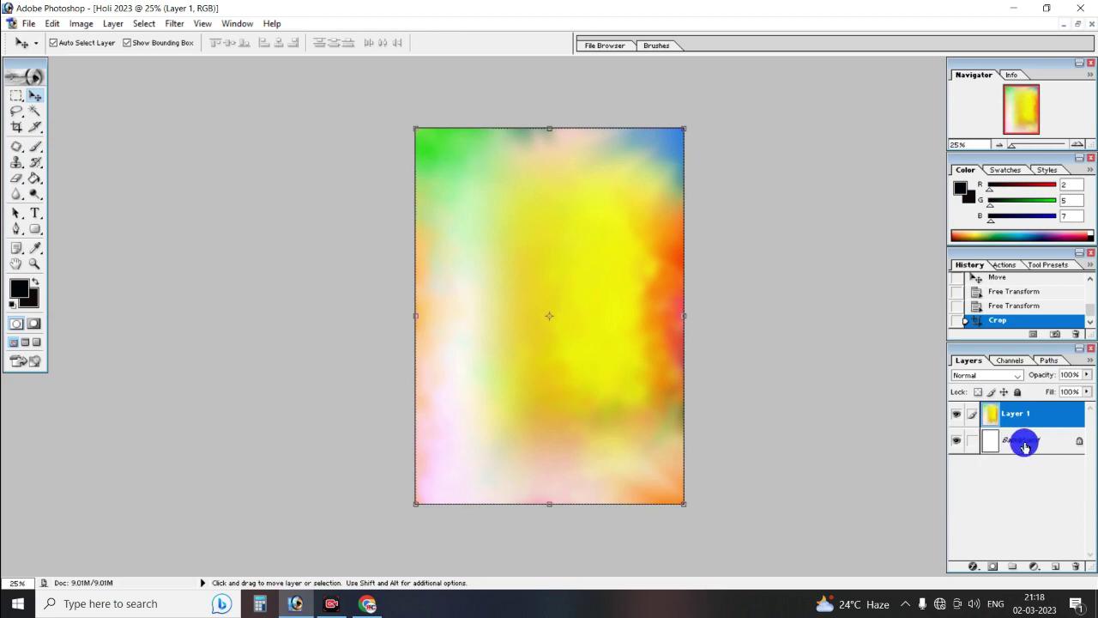
{"action": "key", "text": "ctrl+e"}
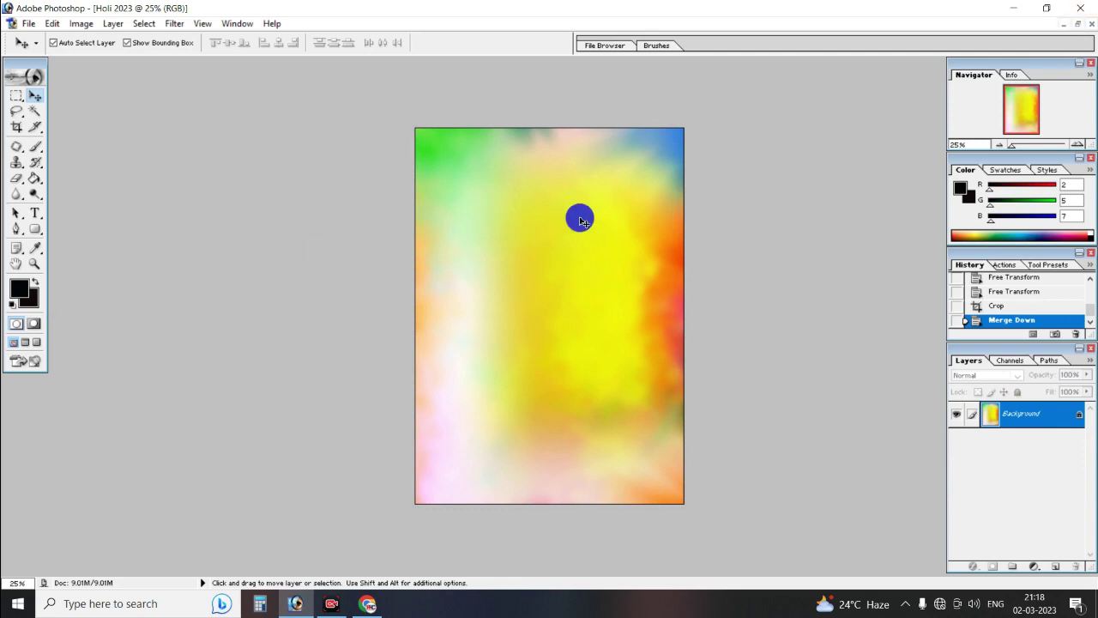
{"action": "left_click", "coordinate": [1079, 25]}
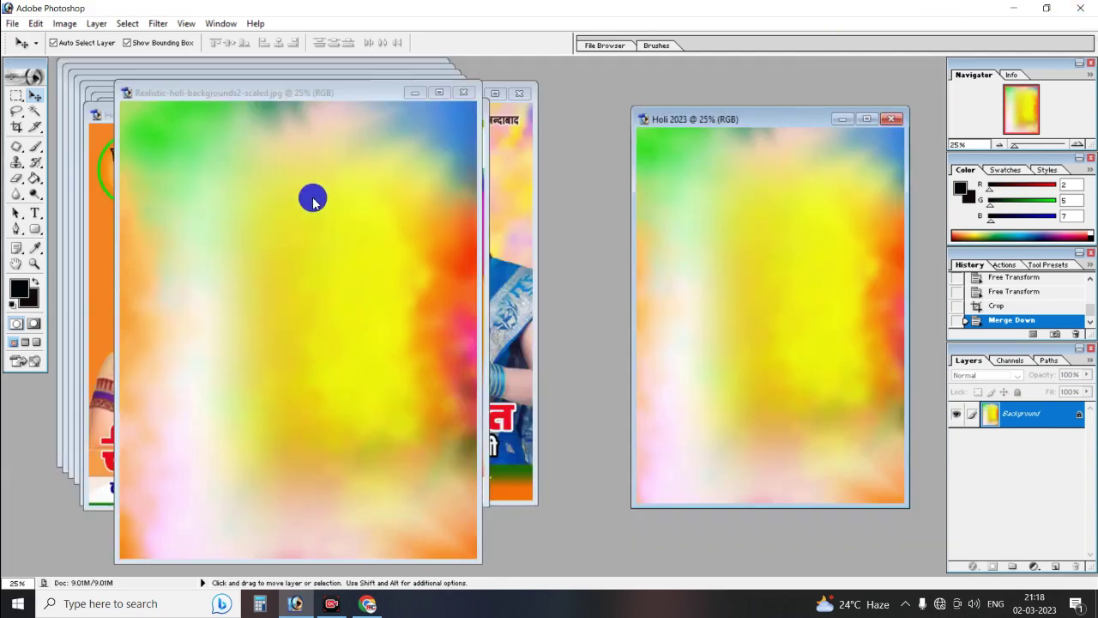
{"action": "left_click", "coordinate": [464, 92]}
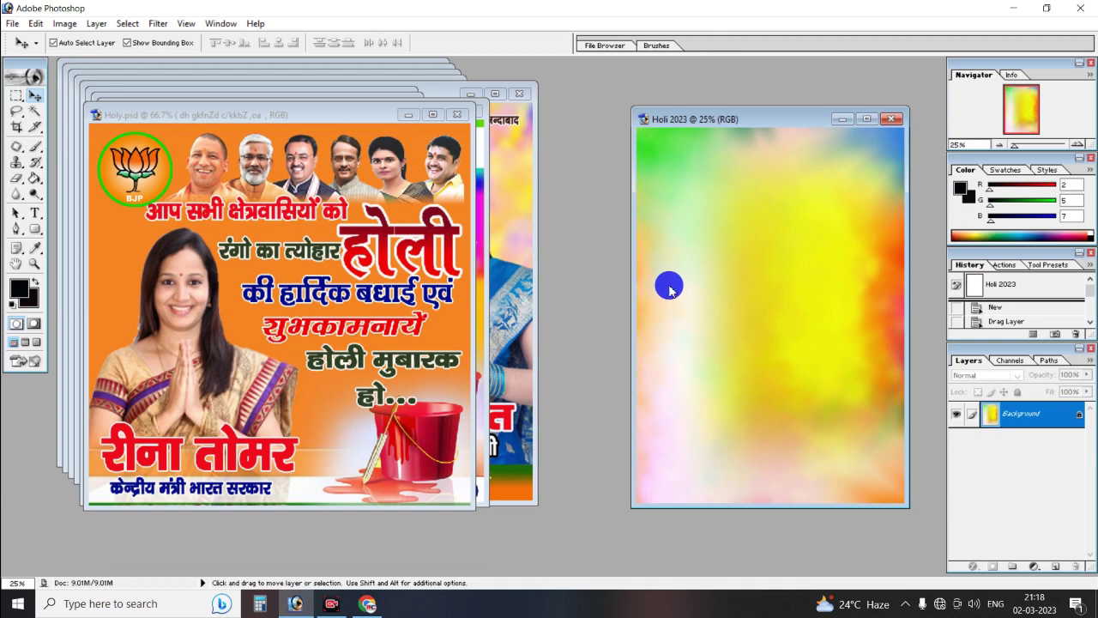
Open the 1212 man's photo from the Holi 2023 folder and start dragging it out.
{"action": "key", "text": "ctrl+o"}
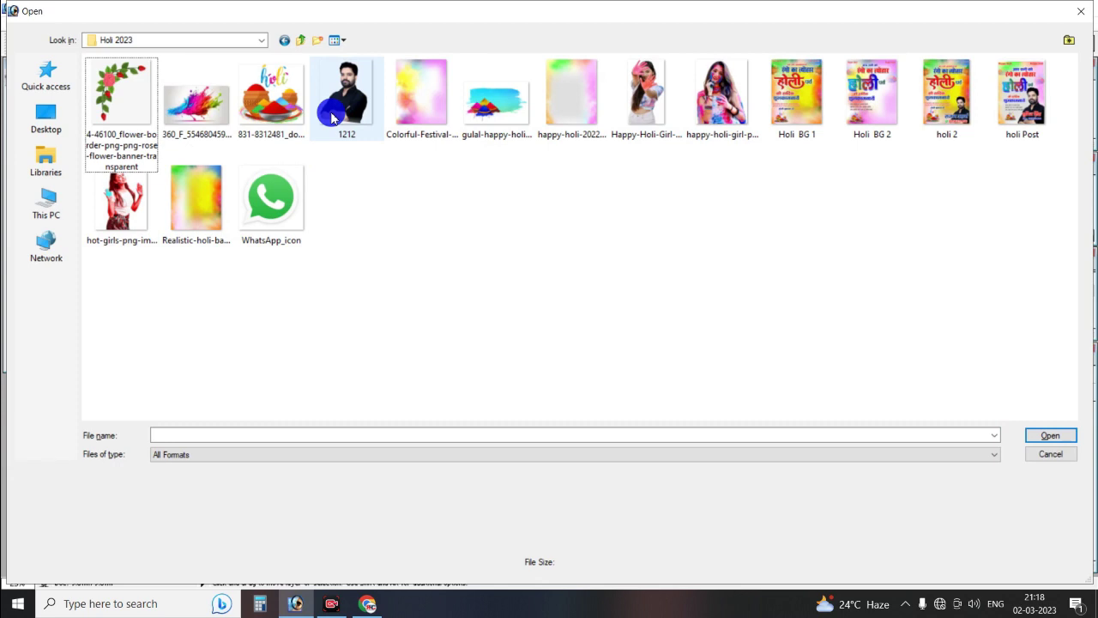
{"action": "mouse_move", "coordinate": [346, 91]}
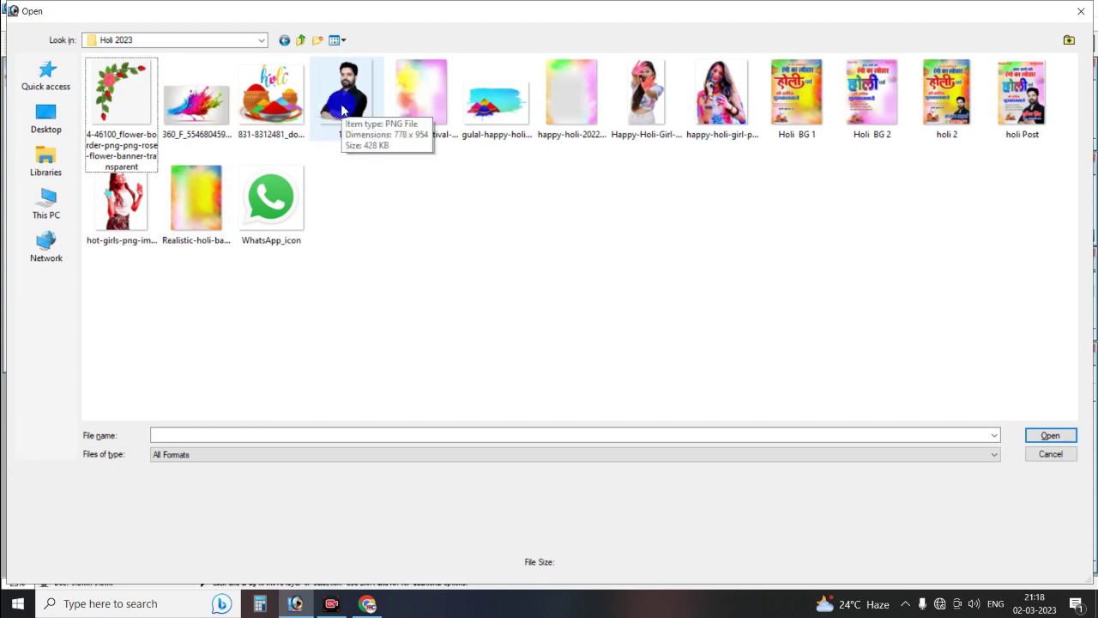
{"action": "left_click", "coordinate": [346, 103]}
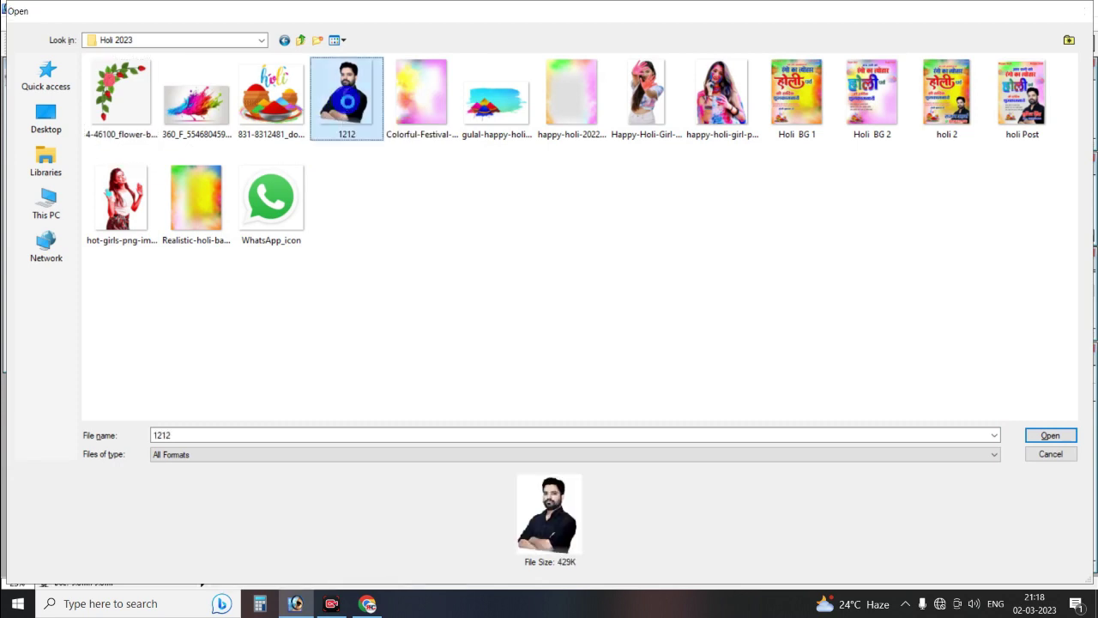
{"action": "double_click", "coordinate": [346, 104]}
{"action": "left_click_drag", "start_coordinate": [331, 106], "coordinate": [322, 215]}
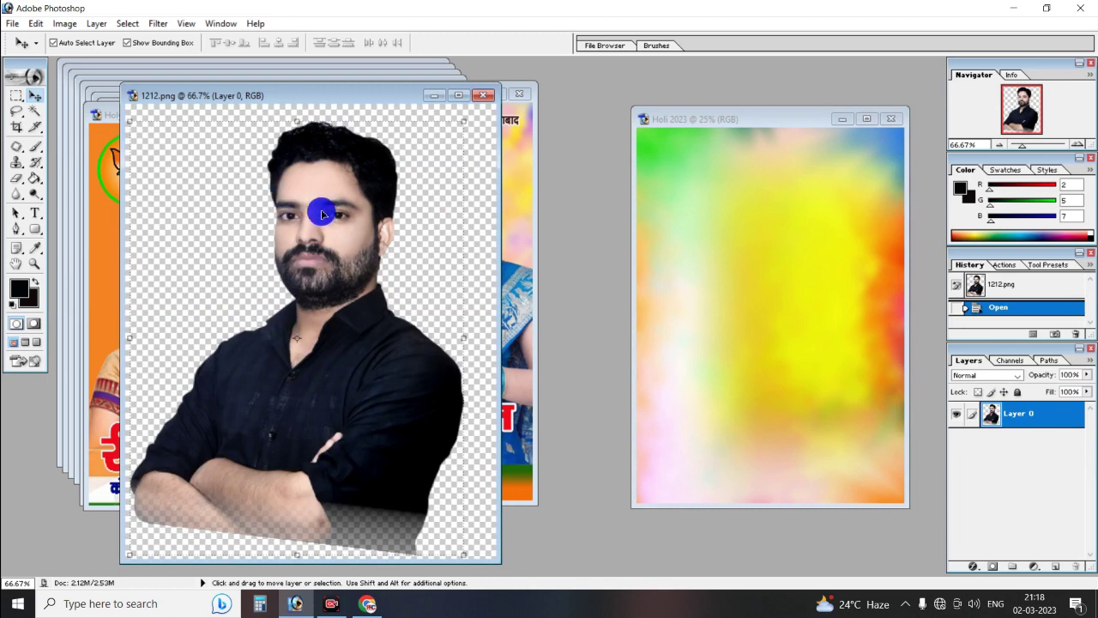
Drop the man's photo into the poster's bottom-right, enlarged to about 145%.
{"action": "mouse_move", "coordinate": [322, 215]}
{"action": "left_mouse_down"}
{"action": "mouse_move", "coordinate": [828, 324]}
{"action": "mouse_move", "coordinate": [858, 392]}
{"action": "mouse_move", "coordinate": [855, 417]}
{"action": "left_mouse_up"}
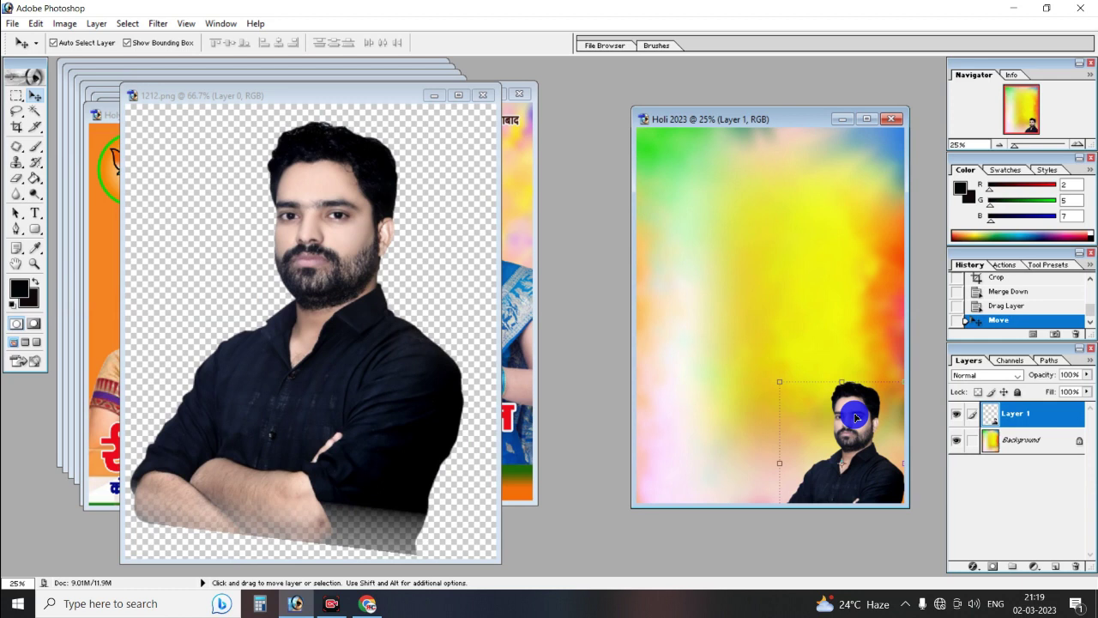
{"action": "left_click_drag", "start_coordinate": [775, 386], "coordinate": [730, 304]}
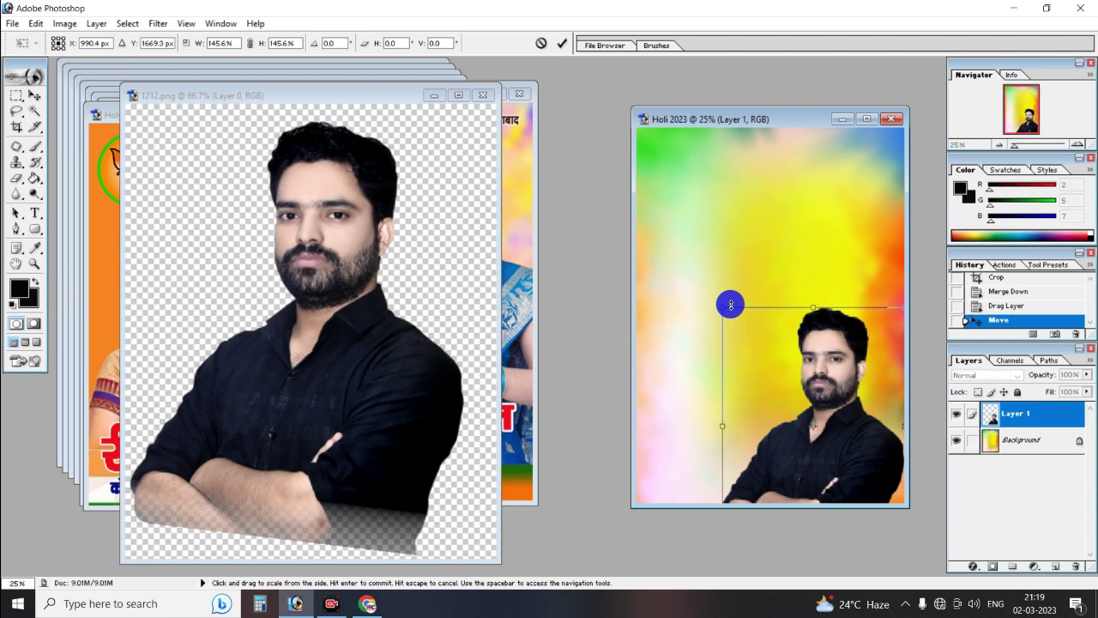
{"action": "key", "text": "Return"}
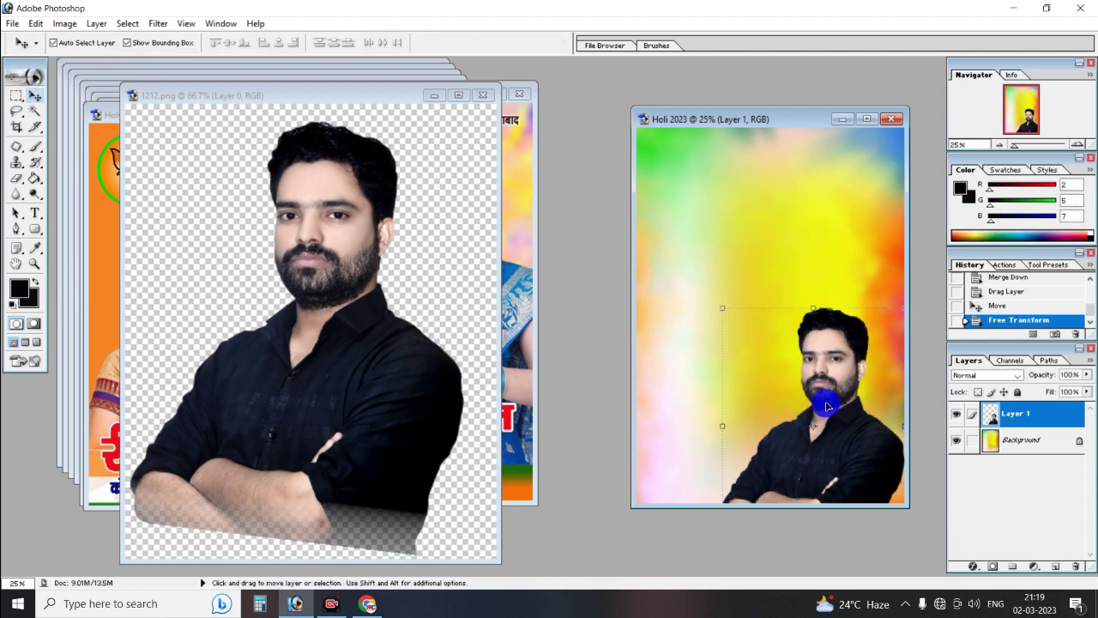
{"action": "mouse_move", "coordinate": [835, 406]}
{"action": "left_mouse_down"}
{"action": "mouse_move", "coordinate": [860, 406]}
{"action": "mouse_move", "coordinate": [845, 405]}
{"action": "left_mouse_up"}
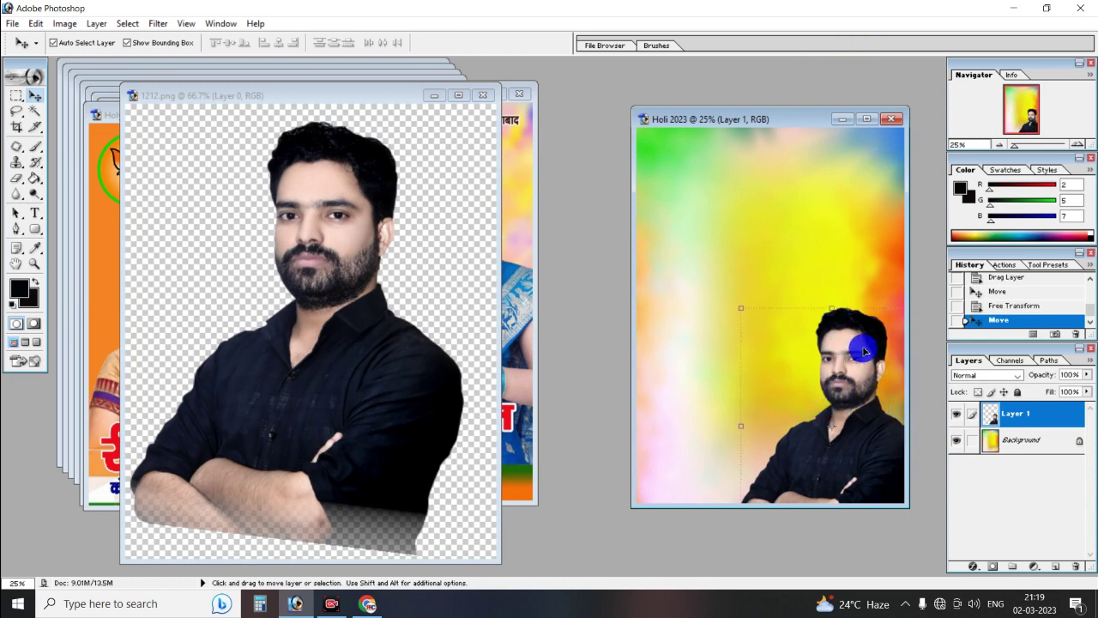
Tilt the man's photo slightly, then close the 1212.png source document.
{"action": "key", "text": "ctrl+t"}
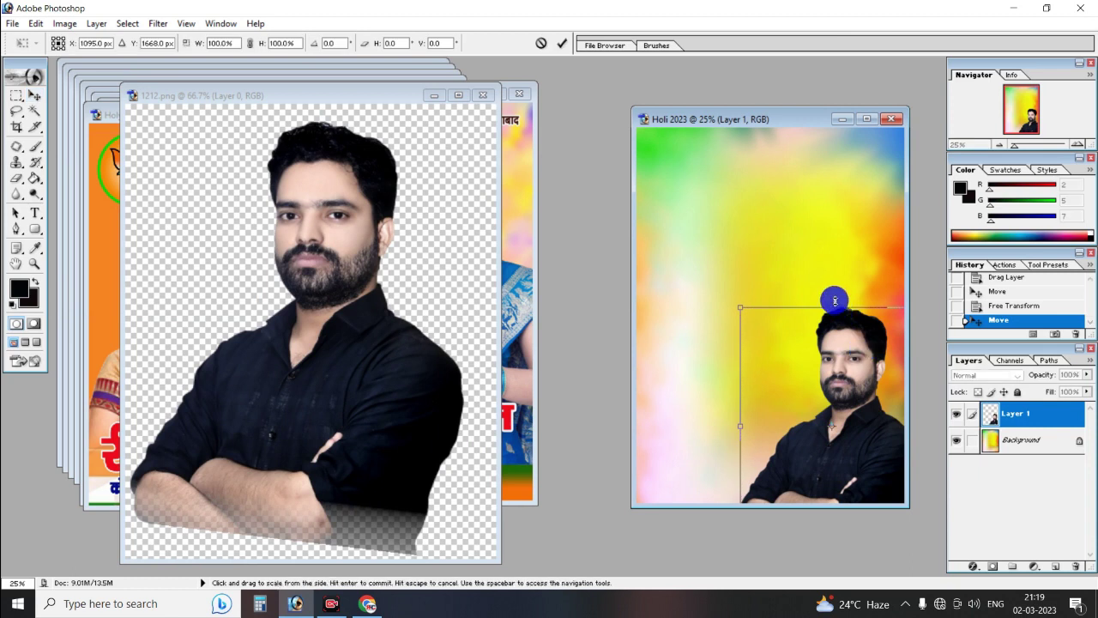
{"action": "left_click_drag", "start_coordinate": [834, 297], "coordinate": [826, 297]}
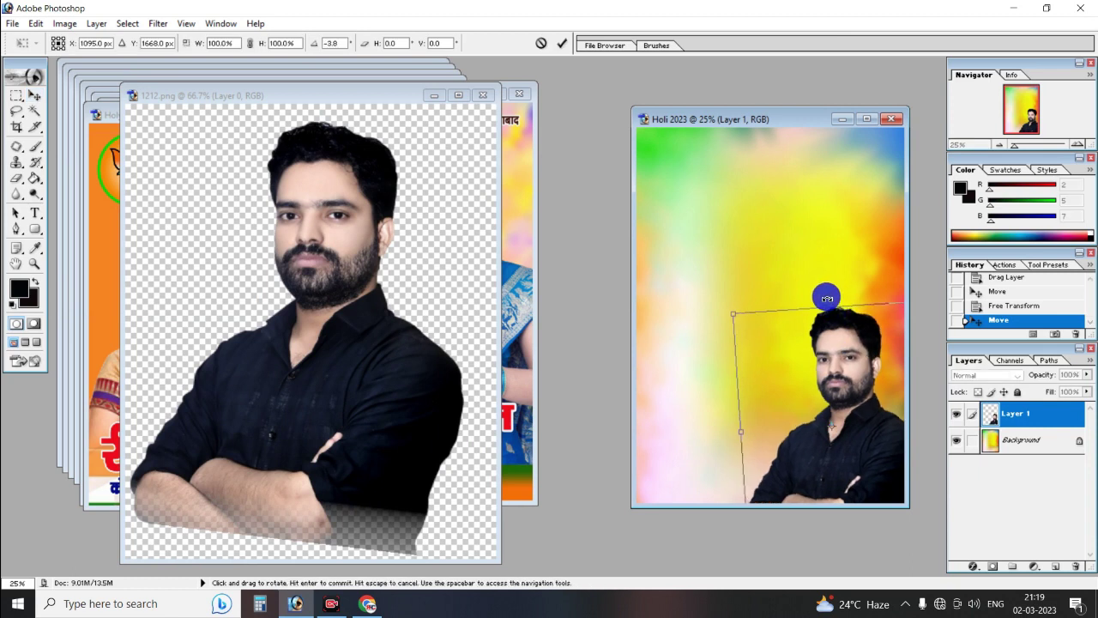
{"action": "key", "text": "Return"}
{"action": "left_click", "coordinate": [821, 263]}
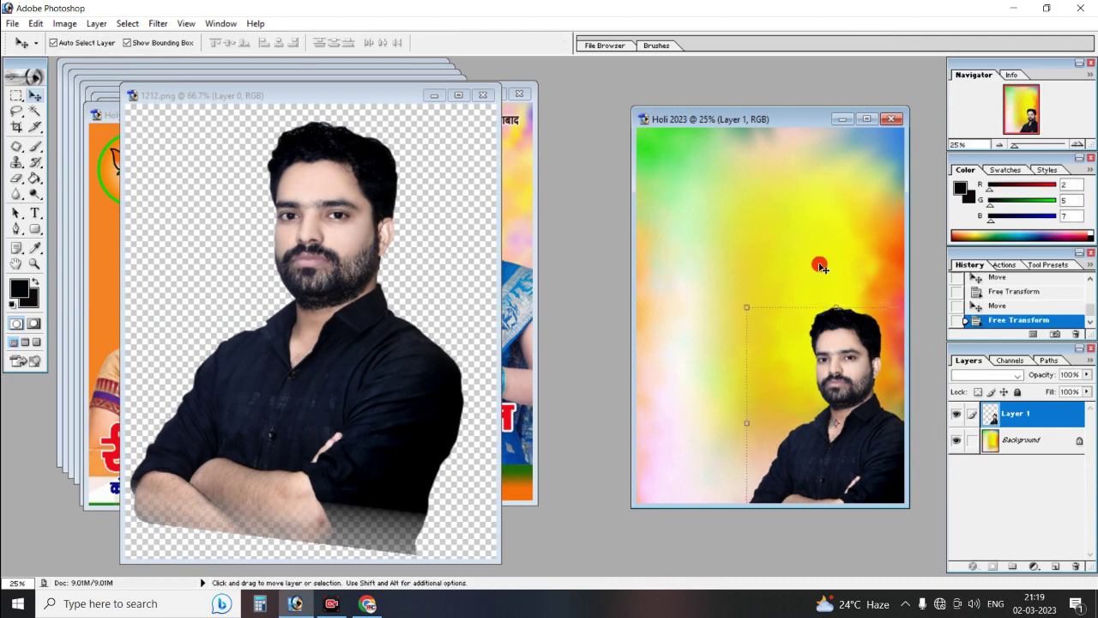
{"action": "left_click", "coordinate": [352, 203]}
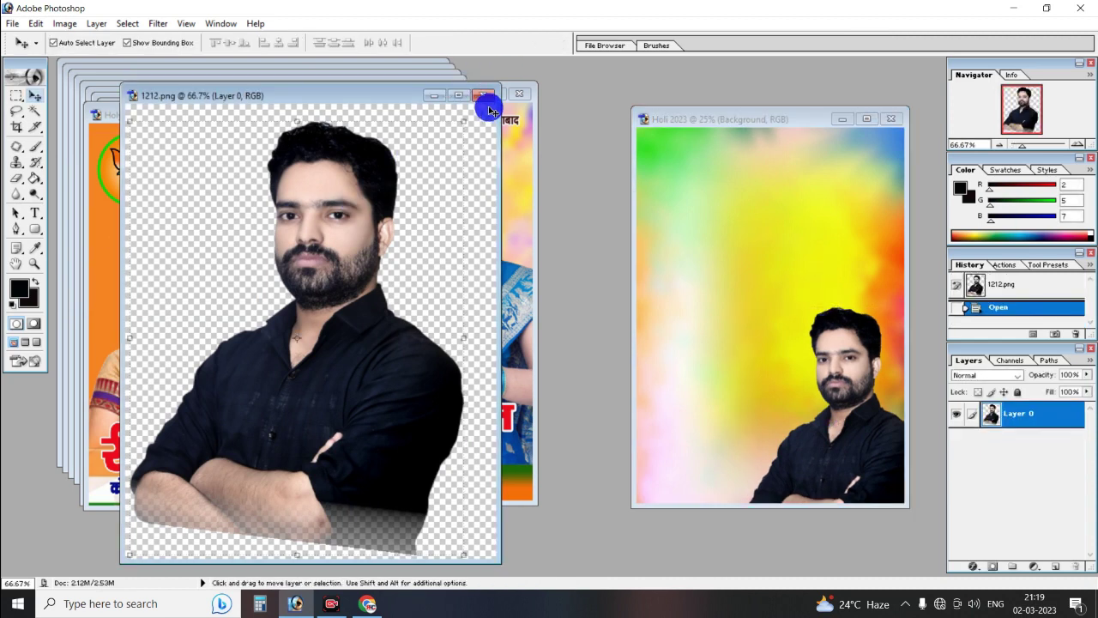
{"action": "left_click", "coordinate": [485, 94]}
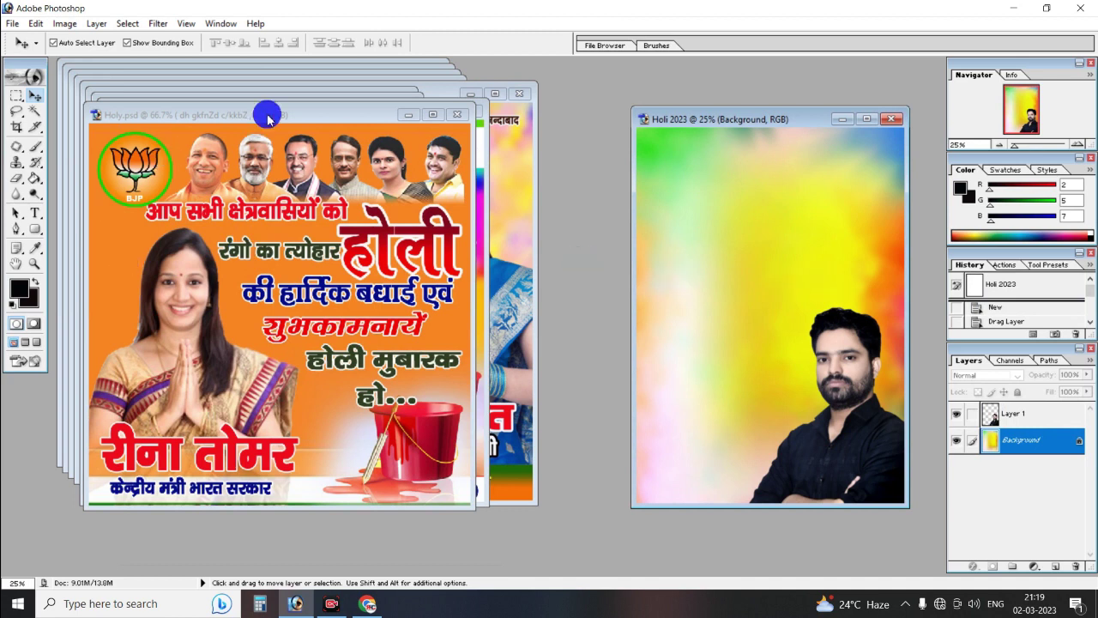
Close the Holy.psd reference poster.
{"action": "left_click", "coordinate": [327, 118]}
{"action": "mouse_move", "coordinate": [324, 119]}
{"action": "left_mouse_down"}
{"action": "mouse_move", "coordinate": [262, 257]}
{"action": "mouse_move", "coordinate": [360, 266]}
{"action": "left_mouse_up"}
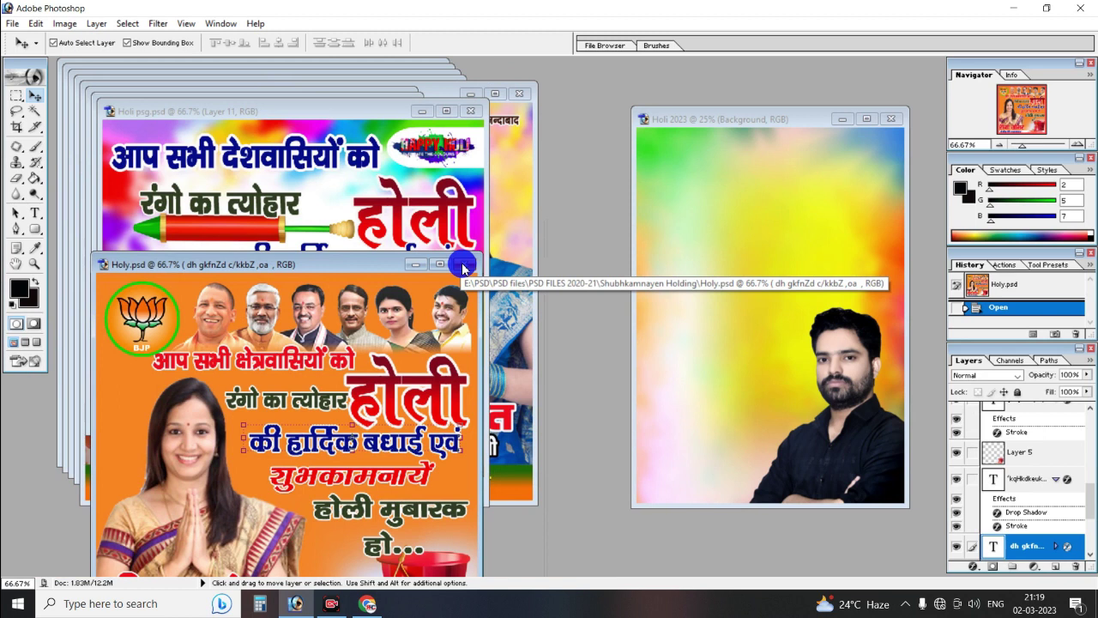
{"action": "left_click", "coordinate": [463, 265]}
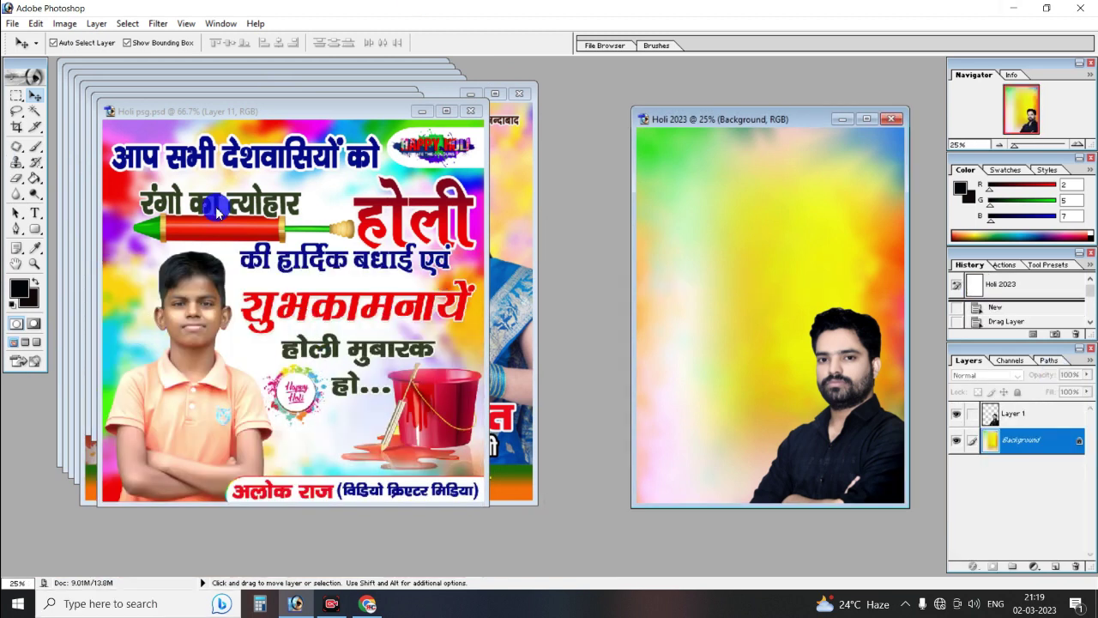
Close Holi psg.psd and select layers in the Holi Holding 3.psd poster.
{"action": "left_click_drag", "start_coordinate": [304, 111], "coordinate": [264, 297]}
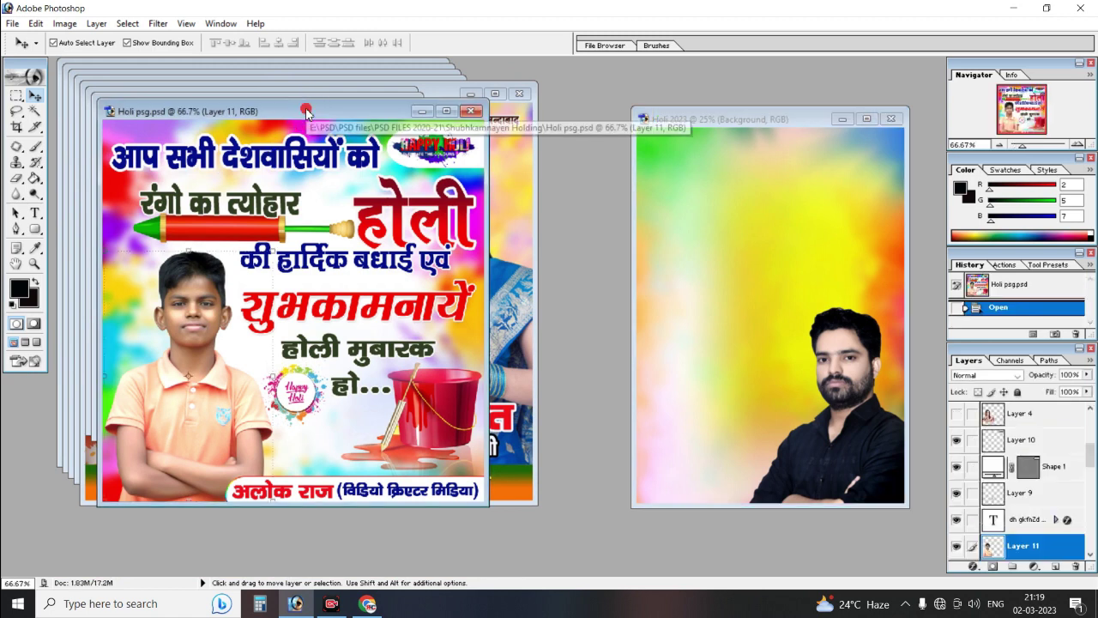
{"action": "key", "text": "ctrl+w"}
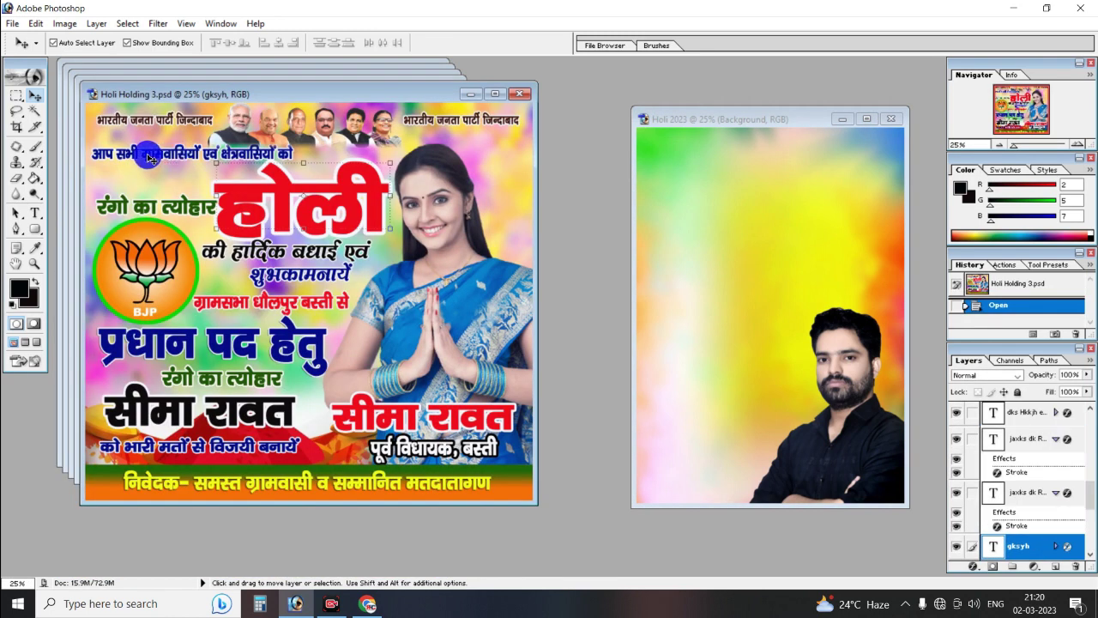
{"action": "left_click", "coordinate": [133, 167]}
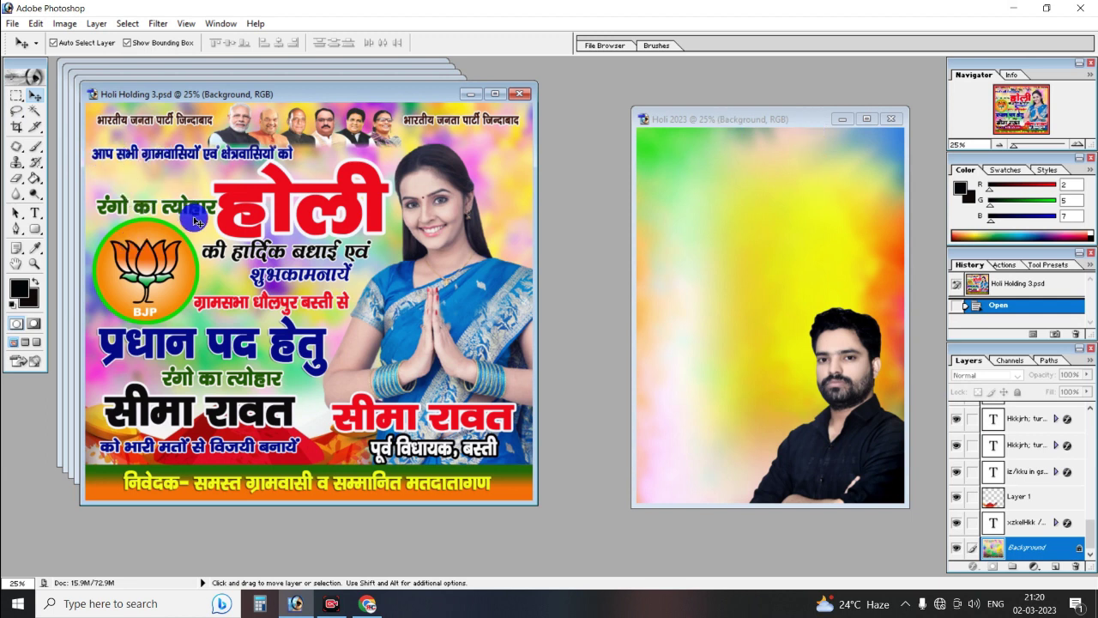
{"action": "left_click", "coordinate": [175, 156]}
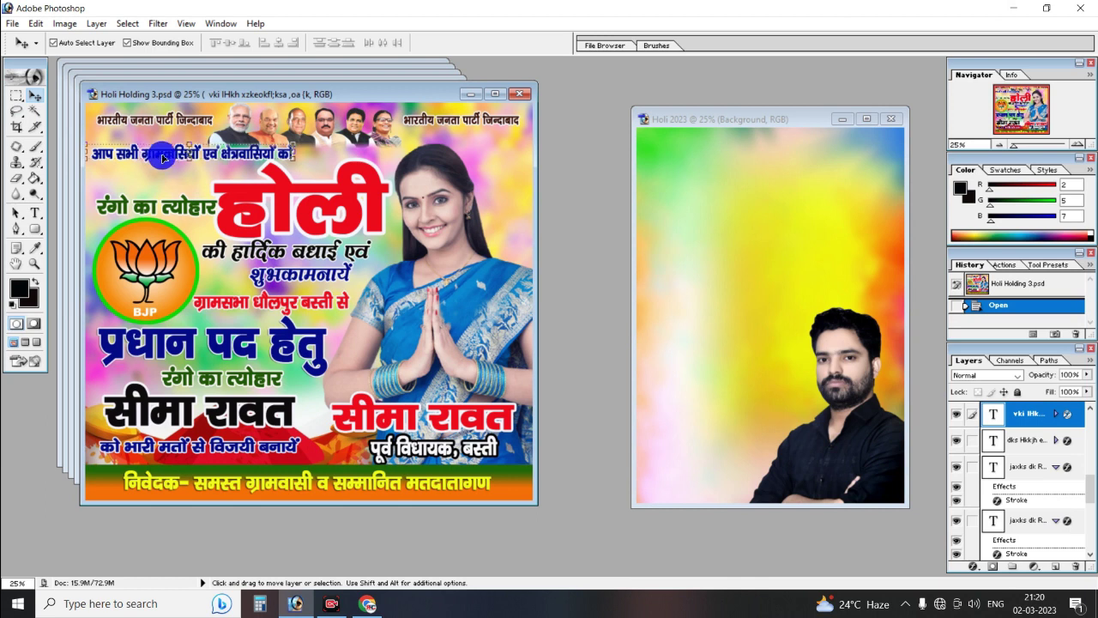
Drag the greeting 'आप सभी ग्रामवासियों एवं क्षेत्रवासियों को' onto the top of Holi 2023.
{"action": "mouse_move", "coordinate": [163, 158]}
{"action": "left_mouse_down"}
{"action": "mouse_move", "coordinate": [746, 169]}
{"action": "mouse_move", "coordinate": [745, 156]}
{"action": "left_mouse_up"}
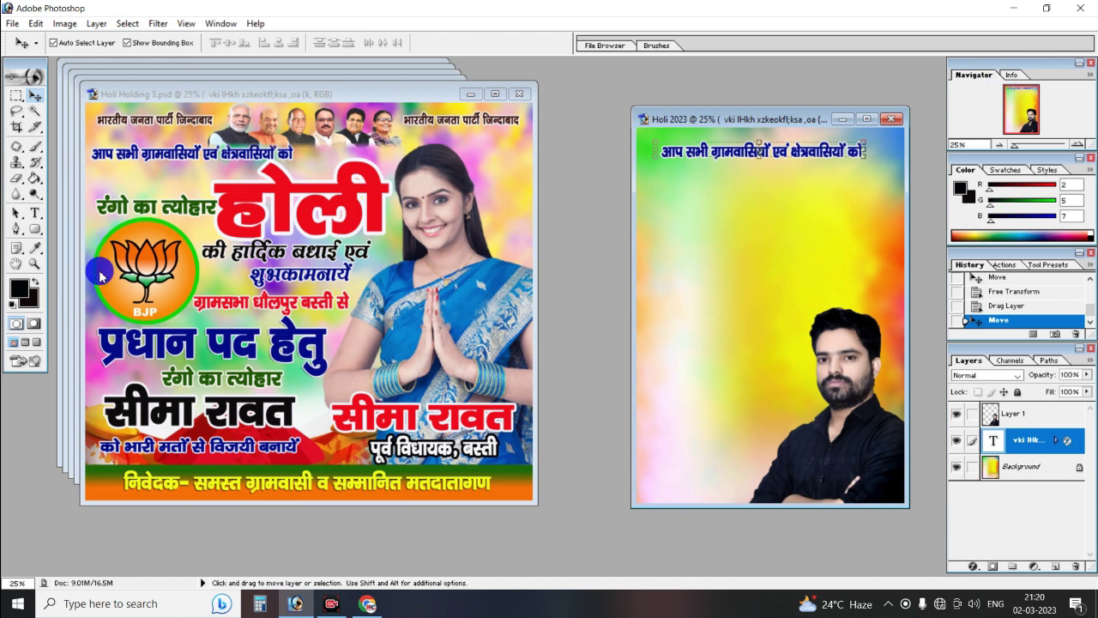
{"action": "left_click", "coordinate": [343, 206]}
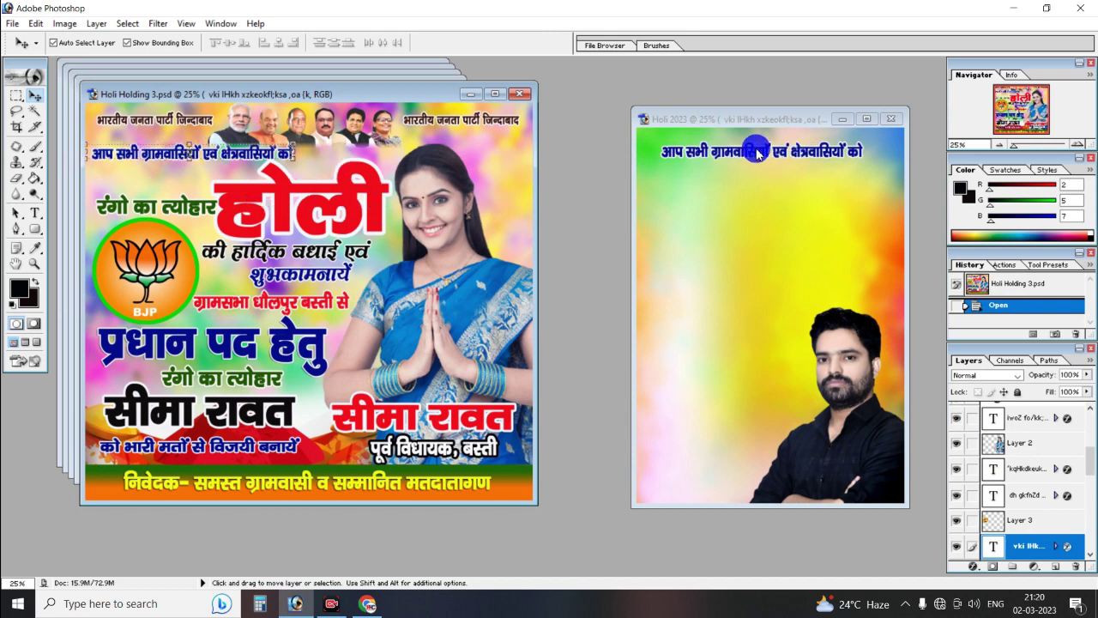
{"action": "left_click_drag", "start_coordinate": [745, 157], "coordinate": [750, 155]}
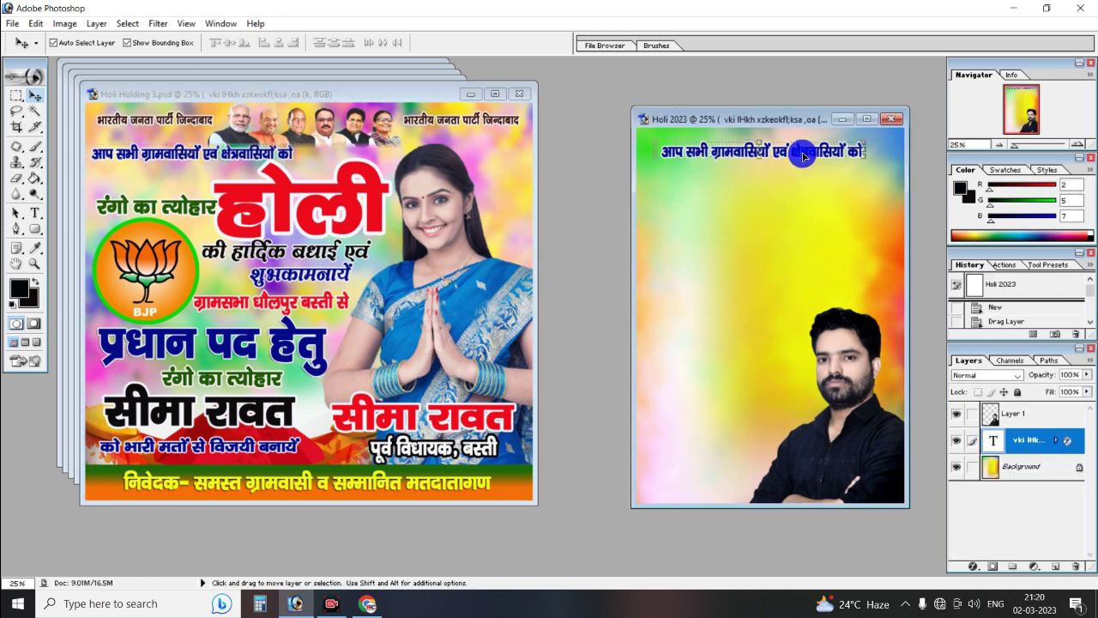
{"action": "left_click", "coordinate": [253, 194]}
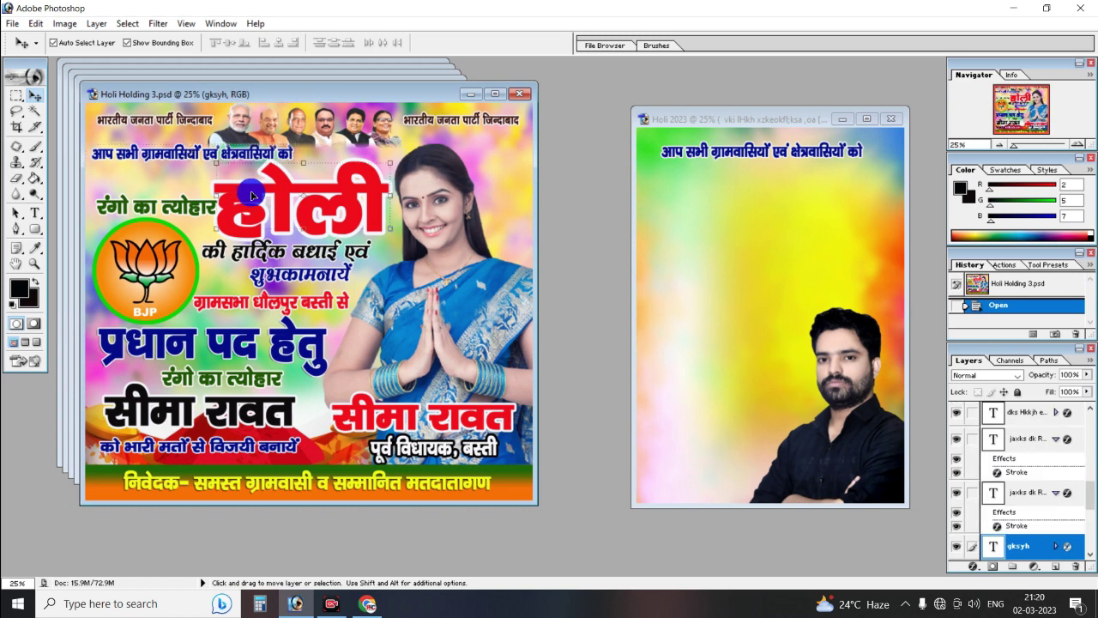
Copy the red 'होली' title below the greeting and click into it with the Type tool.
{"action": "left_click_drag", "start_coordinate": [253, 195], "coordinate": [767, 199]}
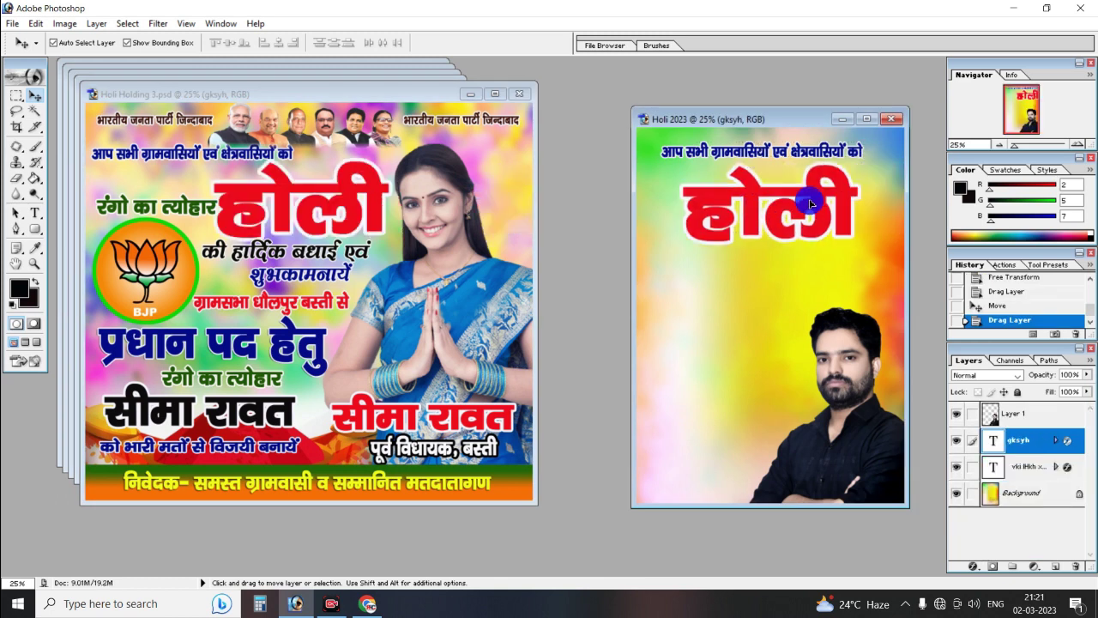
{"action": "left_click", "coordinate": [810, 203]}
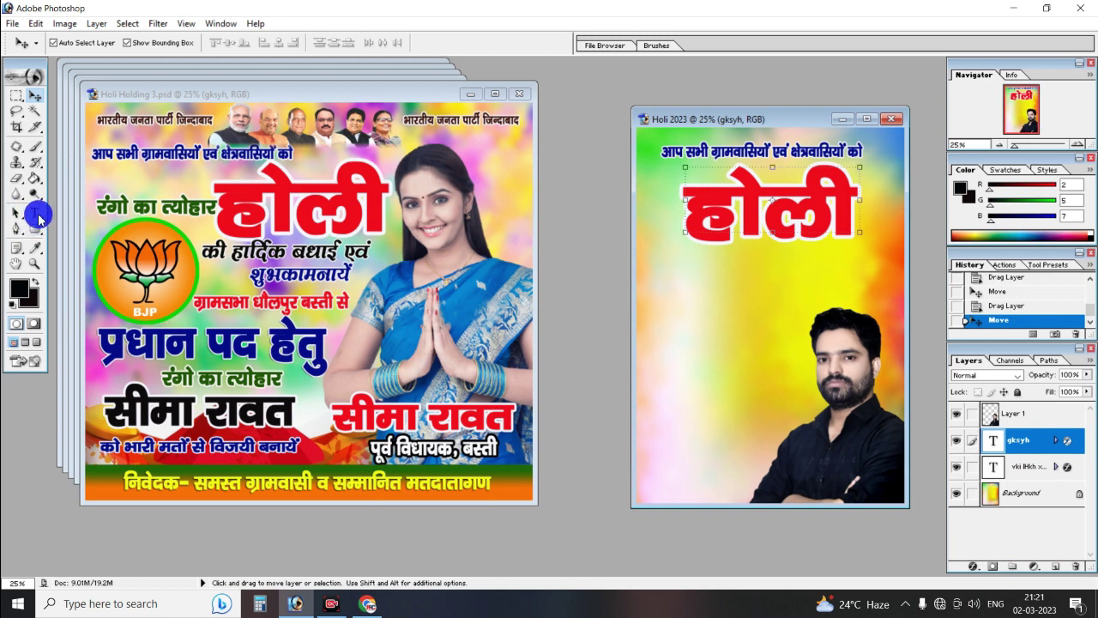
{"action": "left_click", "coordinate": [36, 215]}
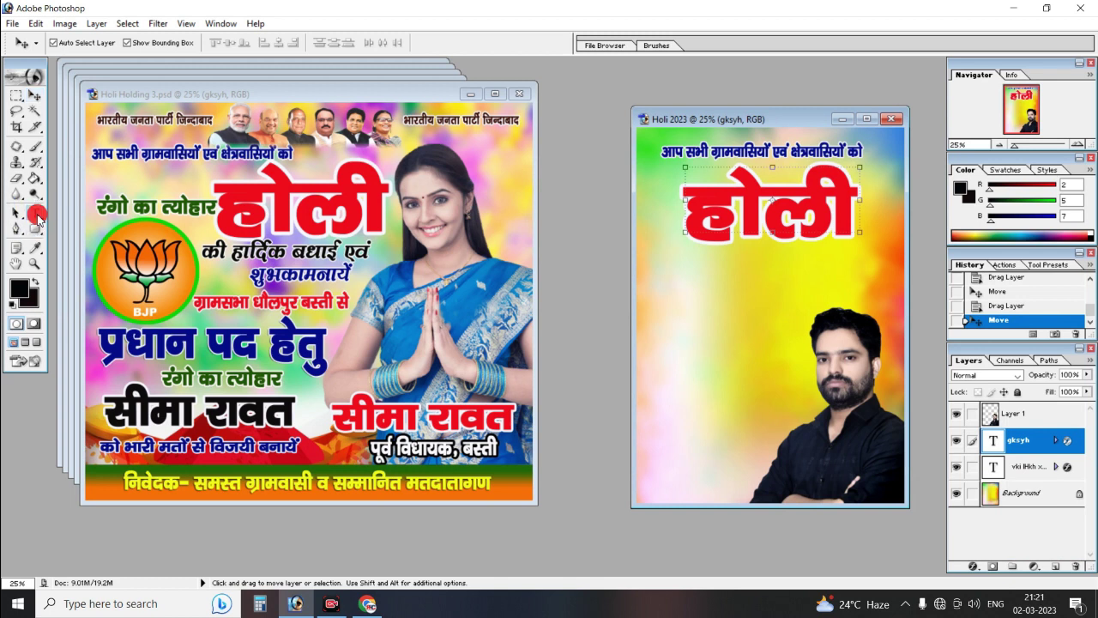
{"action": "left_click", "coordinate": [763, 222]}
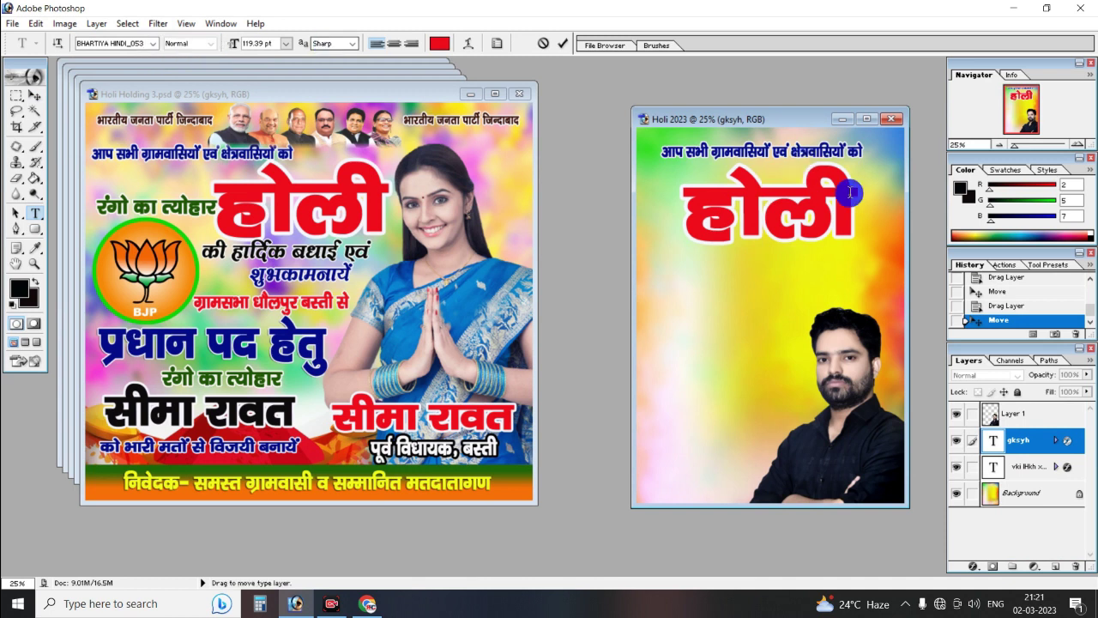
Change the होली title's font to BHARTIYA HINDI_055.
{"action": "double_click", "coordinate": [250, 43]}
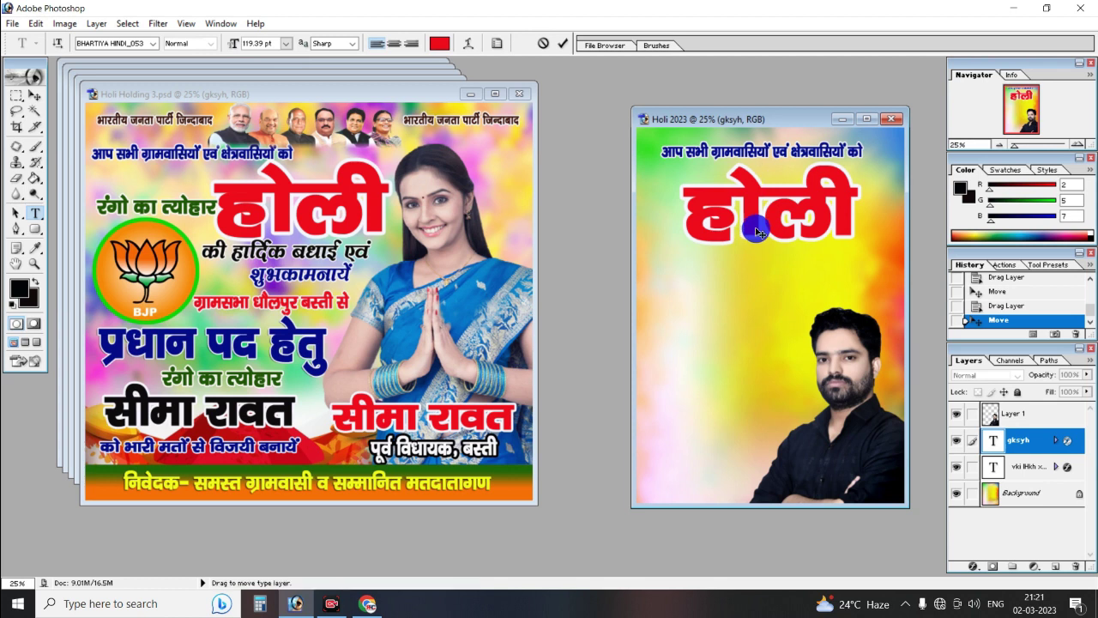
{"action": "double_click", "coordinate": [757, 230]}
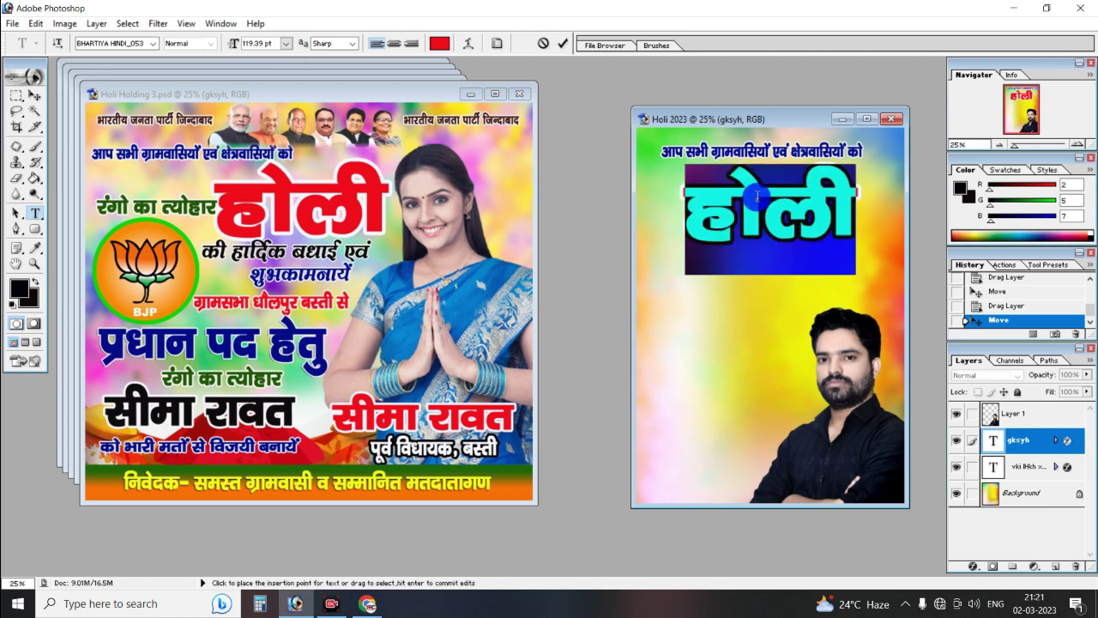
{"action": "left_click", "coordinate": [152, 43]}
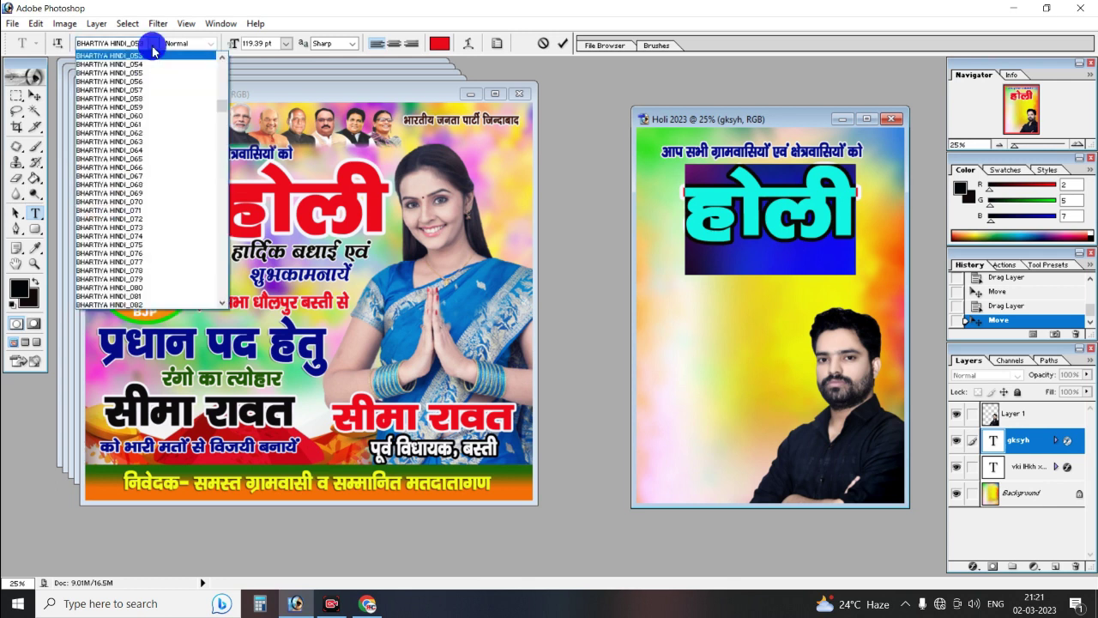
{"action": "left_click", "coordinate": [130, 44]}
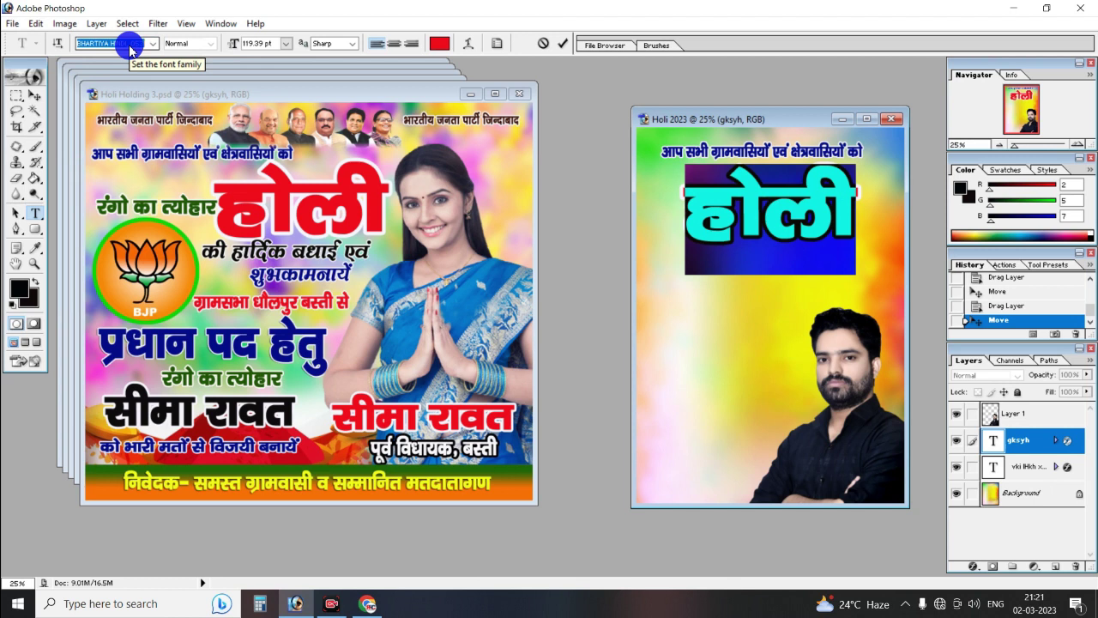
{"action": "key", "text": "Down"}
{"action": "key", "text": "Down"}
{"action": "key", "text": "Down"}
{"action": "key", "text": "Down"}
{"action": "key", "text": "Down"}
{"action": "key", "text": "Down"}
{"action": "key", "text": "Down"}
{"action": "key", "text": "Down"}
{"action": "key", "text": "Down"}
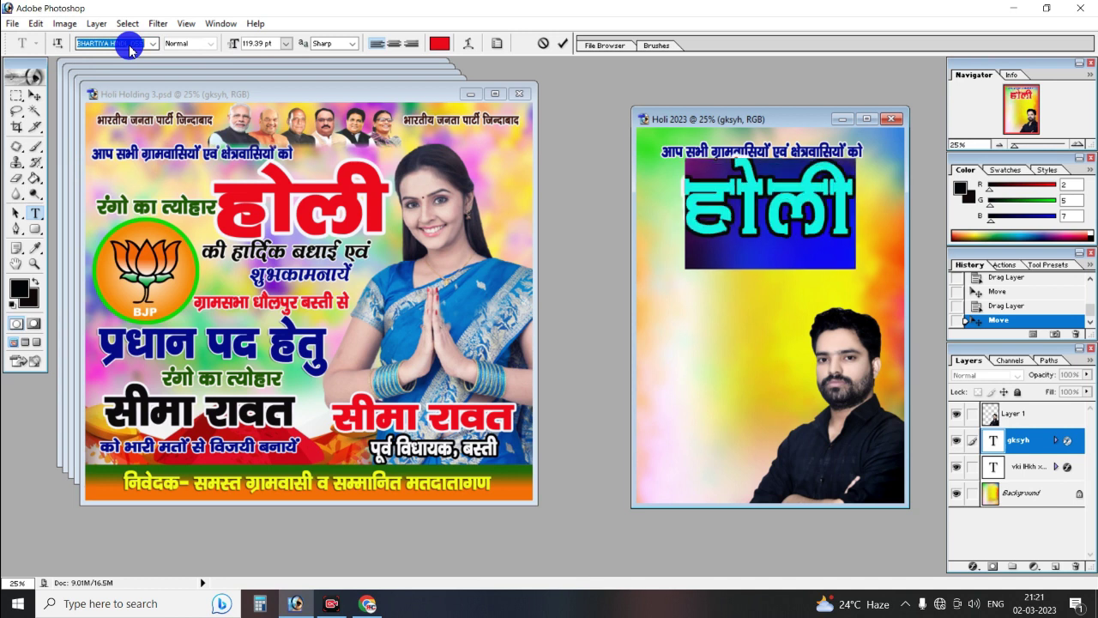
{"action": "left_click", "coordinate": [559, 44]}
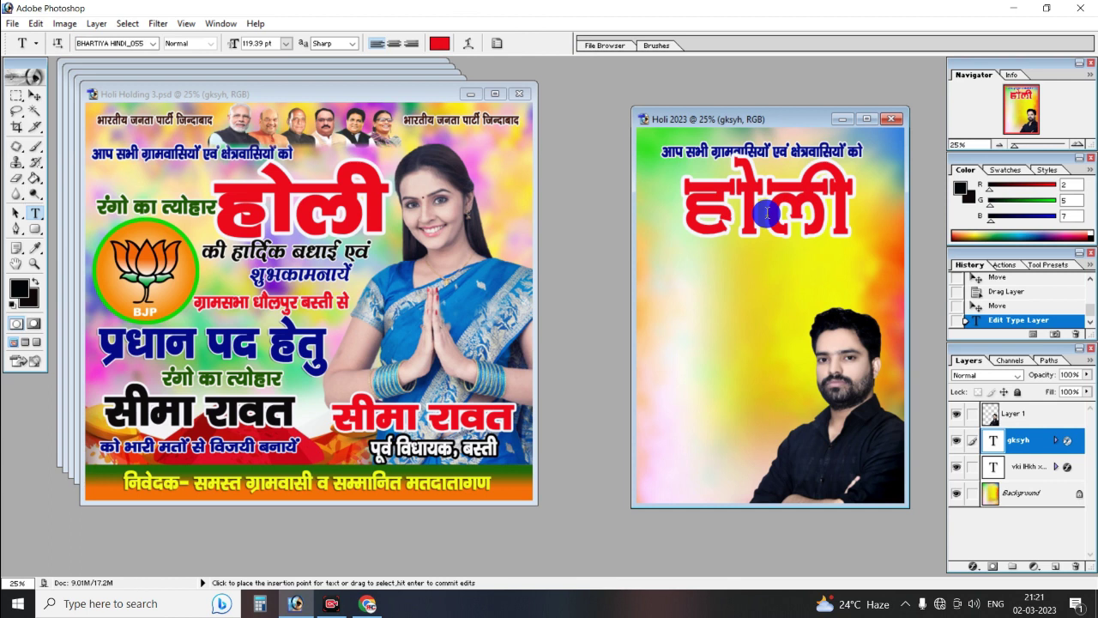
Try the हेतु text's blue on the title, then undo to keep it red.
{"action": "double_click", "coordinate": [766, 215]}
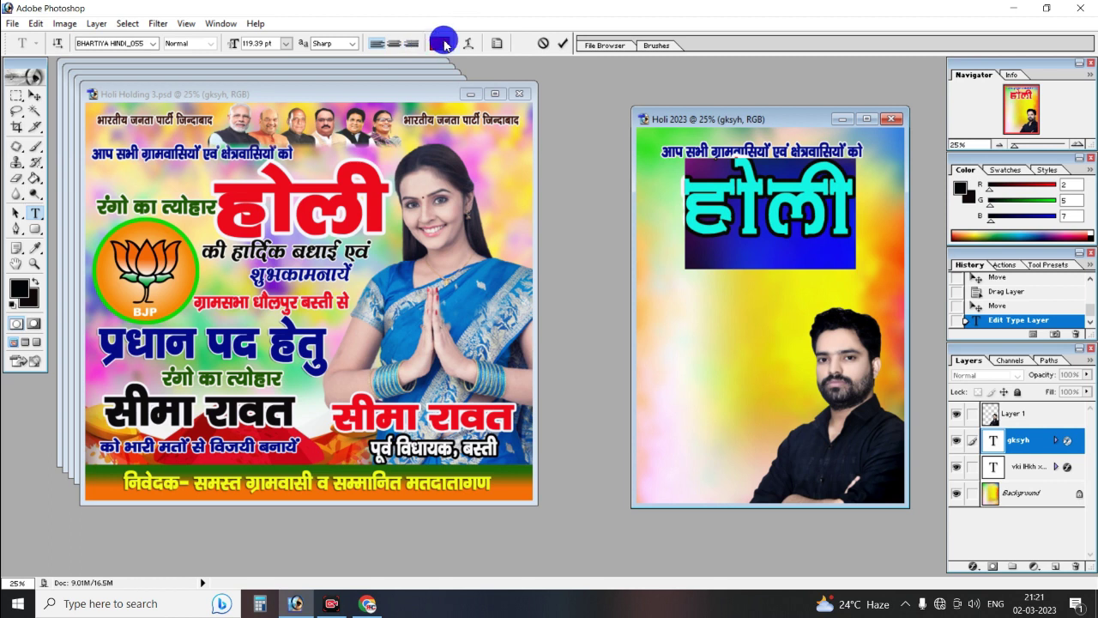
{"action": "left_click", "coordinate": [438, 43]}
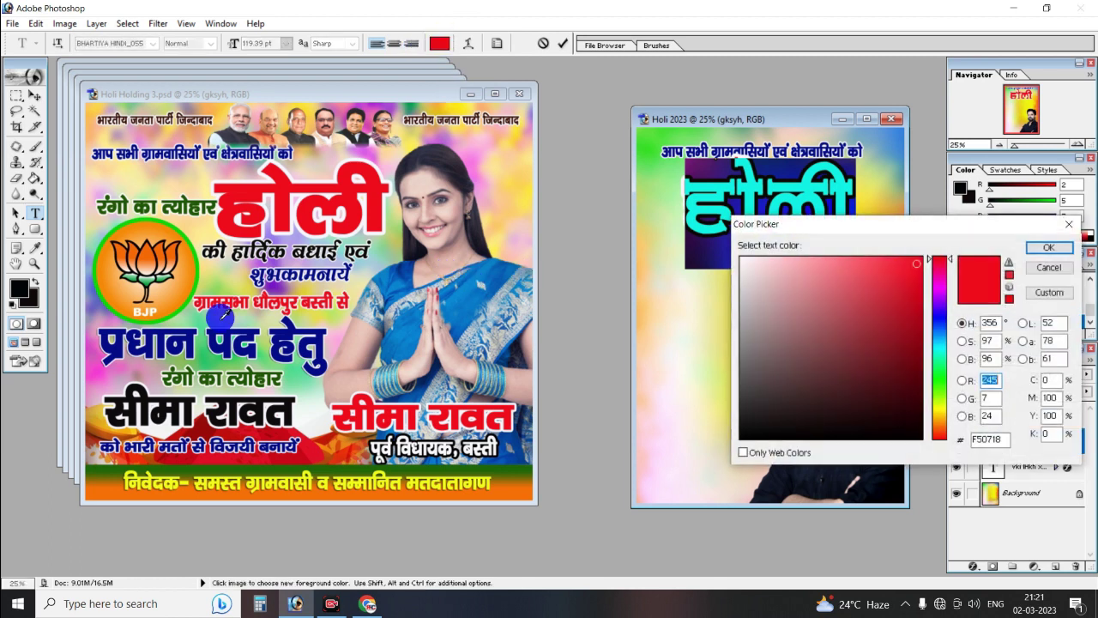
{"action": "left_click", "coordinate": [323, 342]}
{"action": "left_click", "coordinate": [1049, 247]}
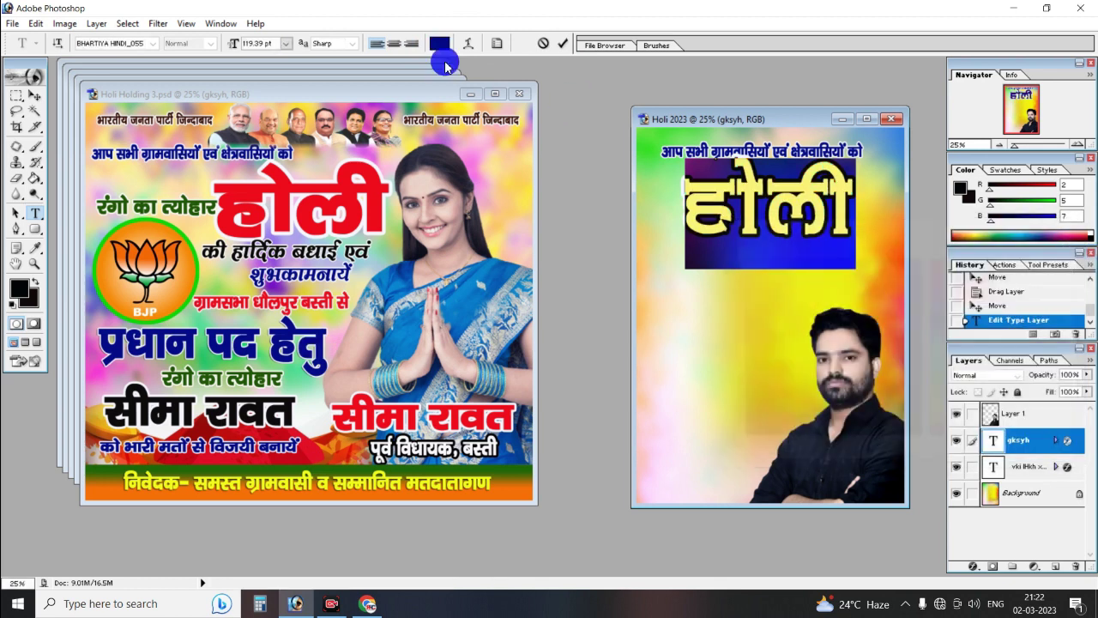
{"action": "left_click", "coordinate": [560, 44]}
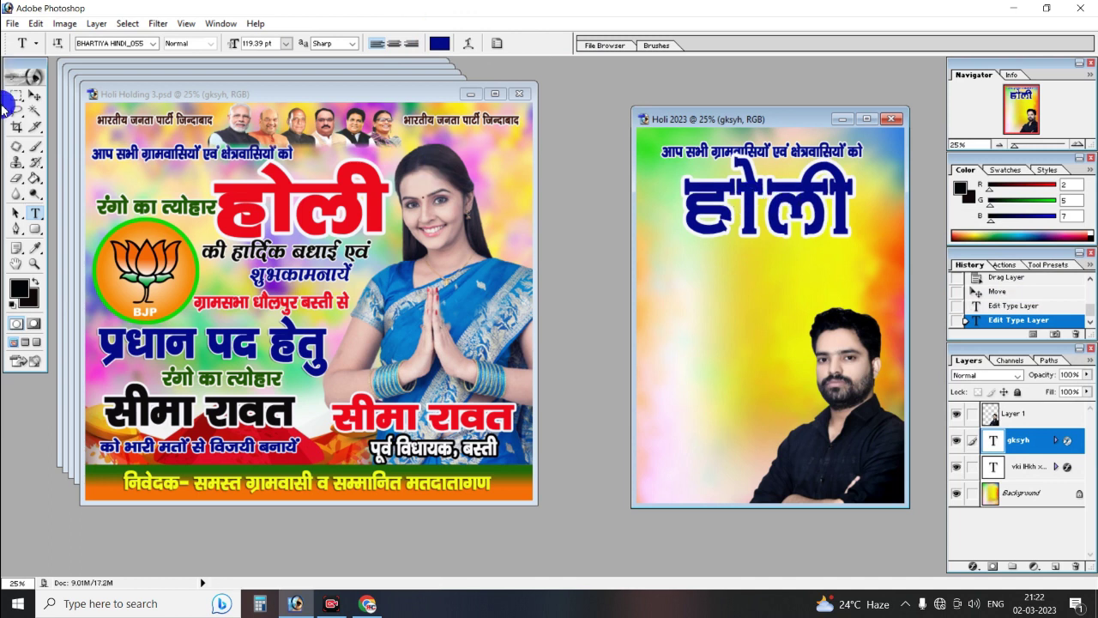
{"action": "left_click", "coordinate": [34, 95]}
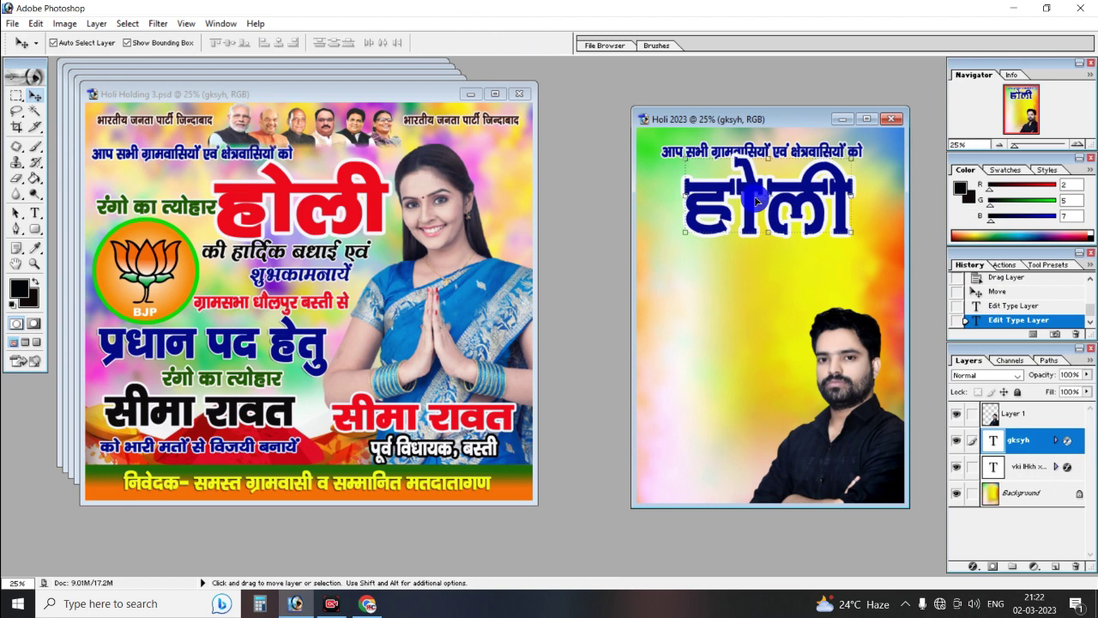
{"action": "key", "text": "ctrl+z"}
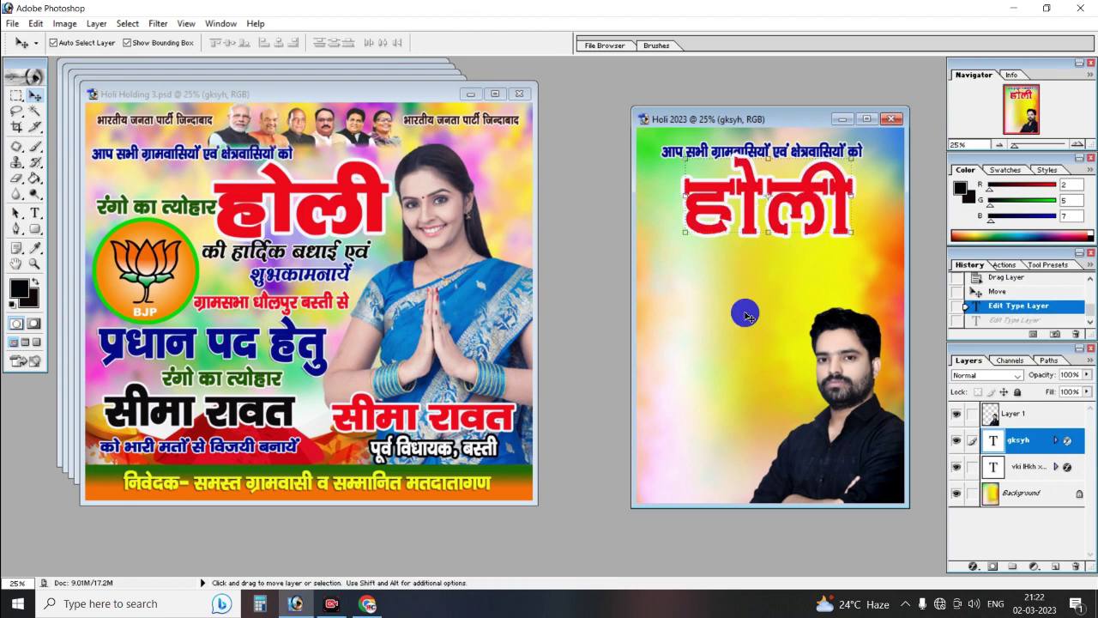
{"action": "left_click_drag", "start_coordinate": [292, 251], "coordinate": [669, 264]}
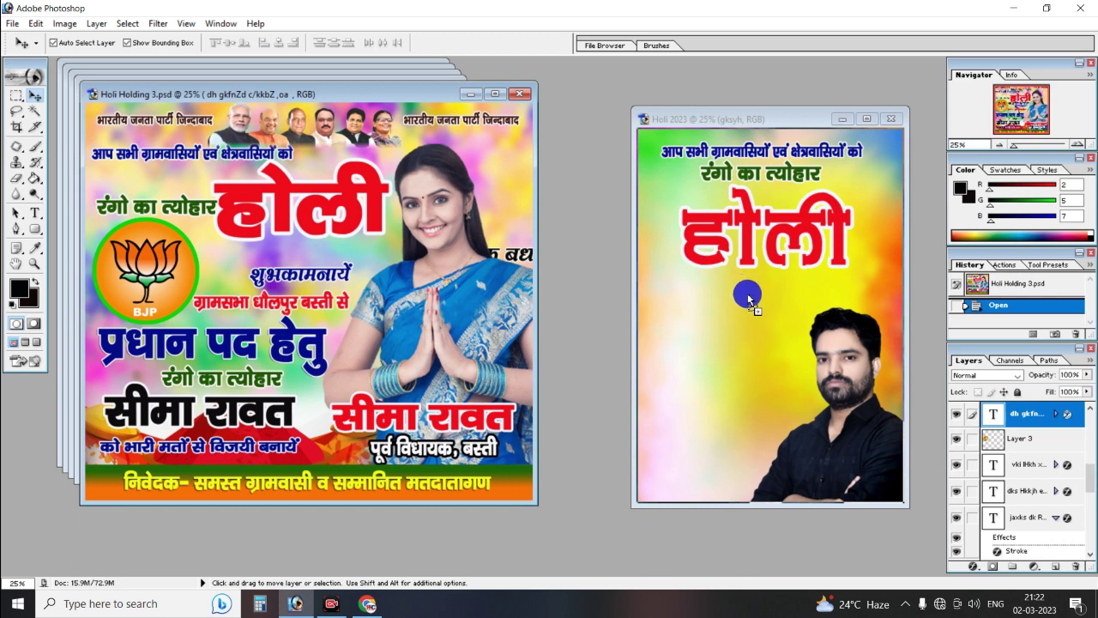
{"action": "left_click_drag", "start_coordinate": [747, 296], "coordinate": [746, 293]}
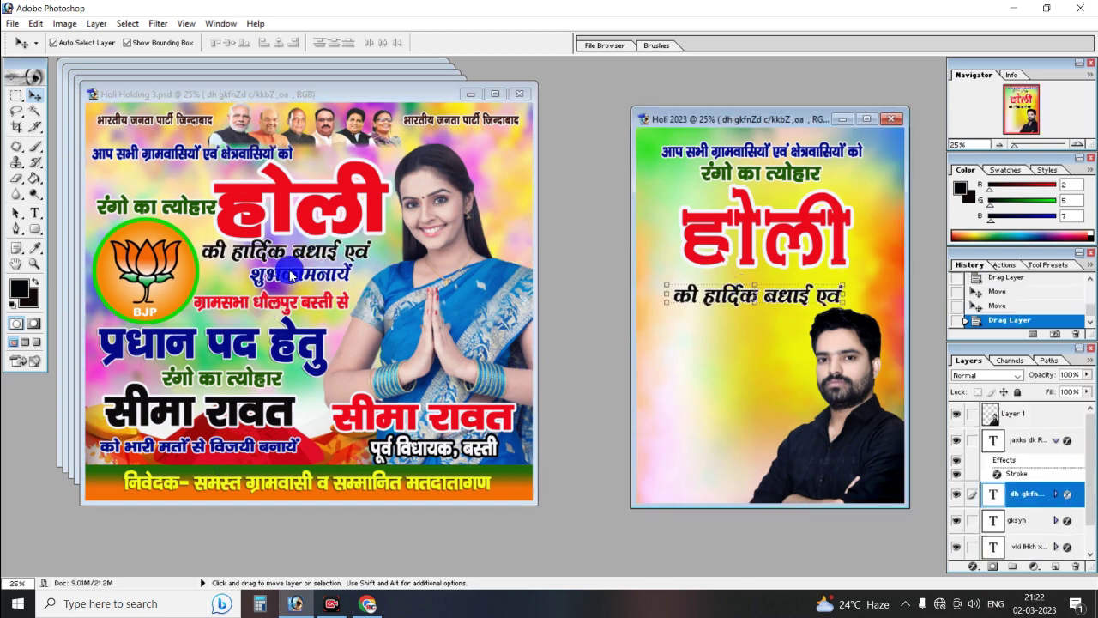
{"action": "left_click_drag", "start_coordinate": [291, 274], "coordinate": [747, 322]}
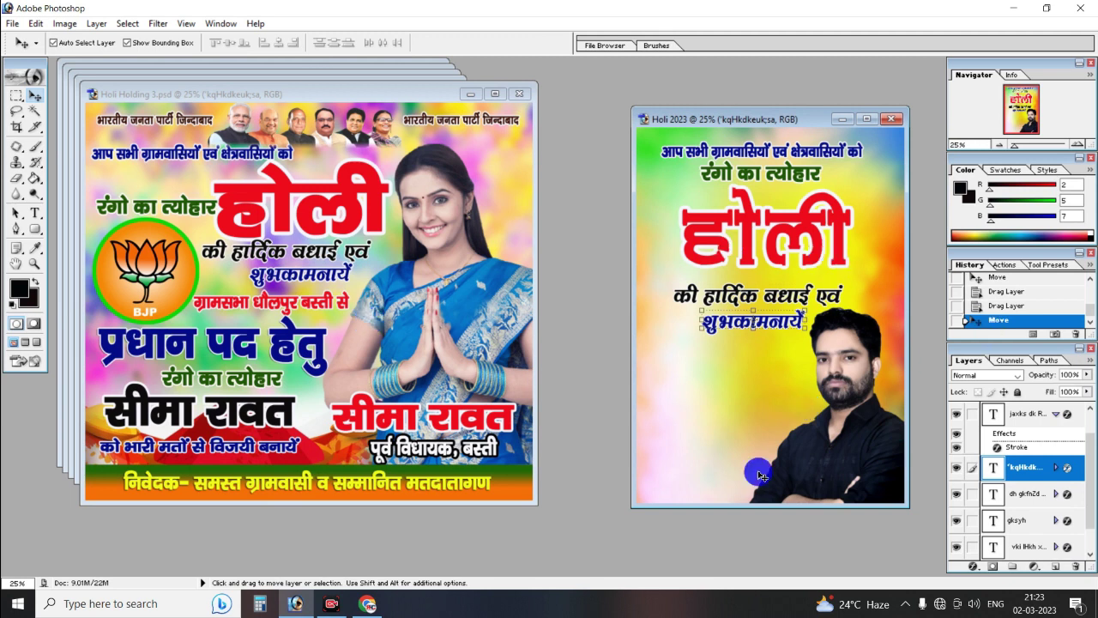
{"action": "left_click", "coordinate": [844, 453]}
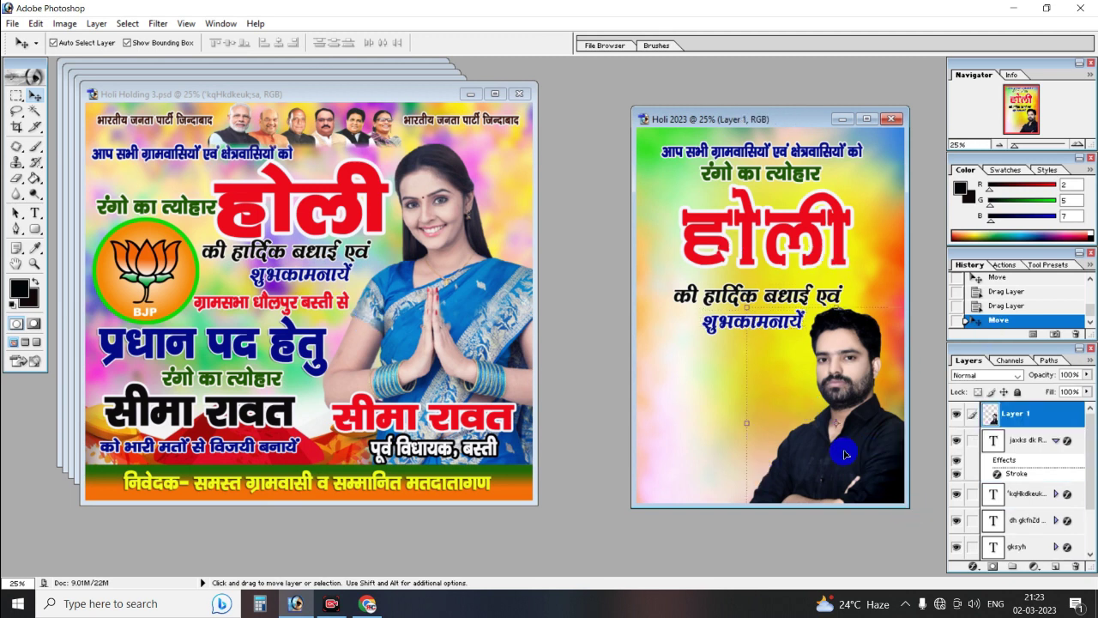
{"action": "left_click", "coordinate": [399, 410]}
{"action": "left_click", "coordinate": [412, 367]}
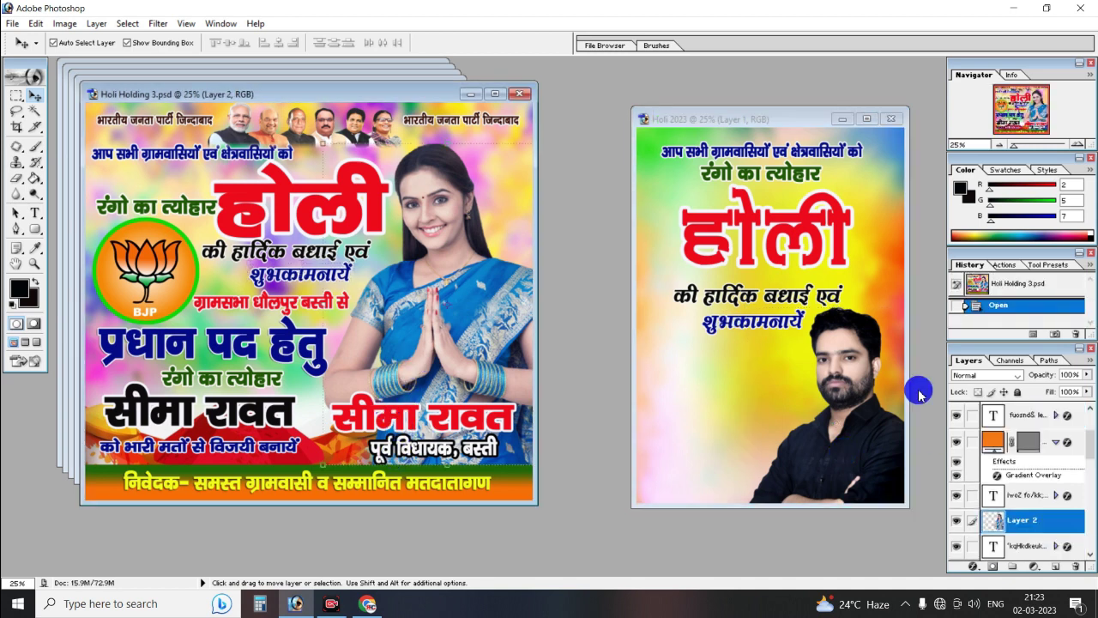
{"action": "left_click", "coordinate": [834, 352]}
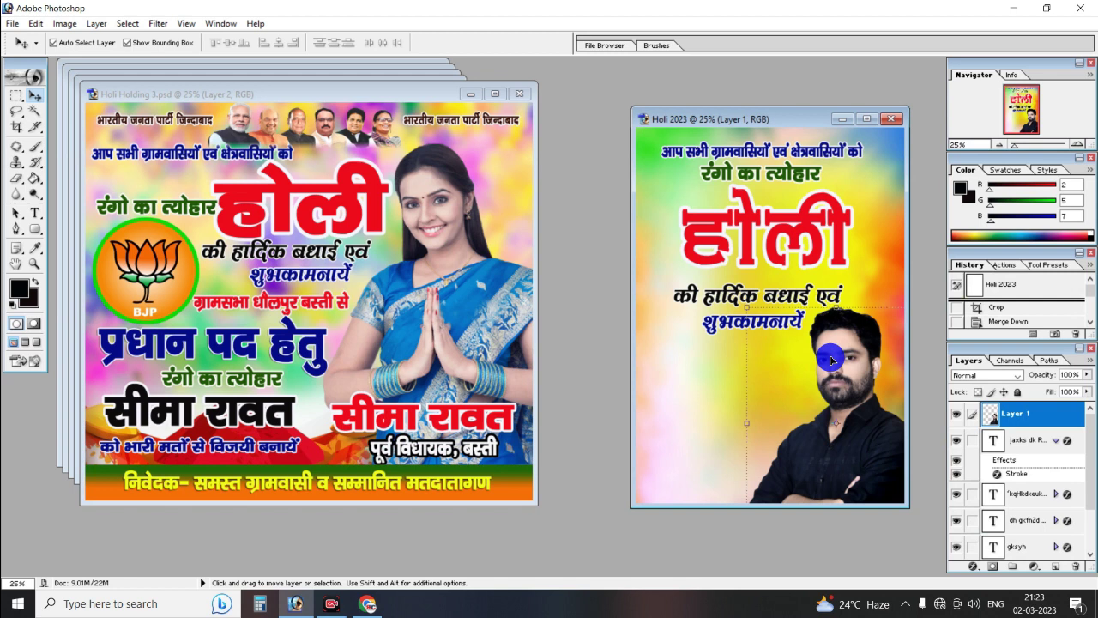
{"action": "left_click", "coordinate": [370, 412]}
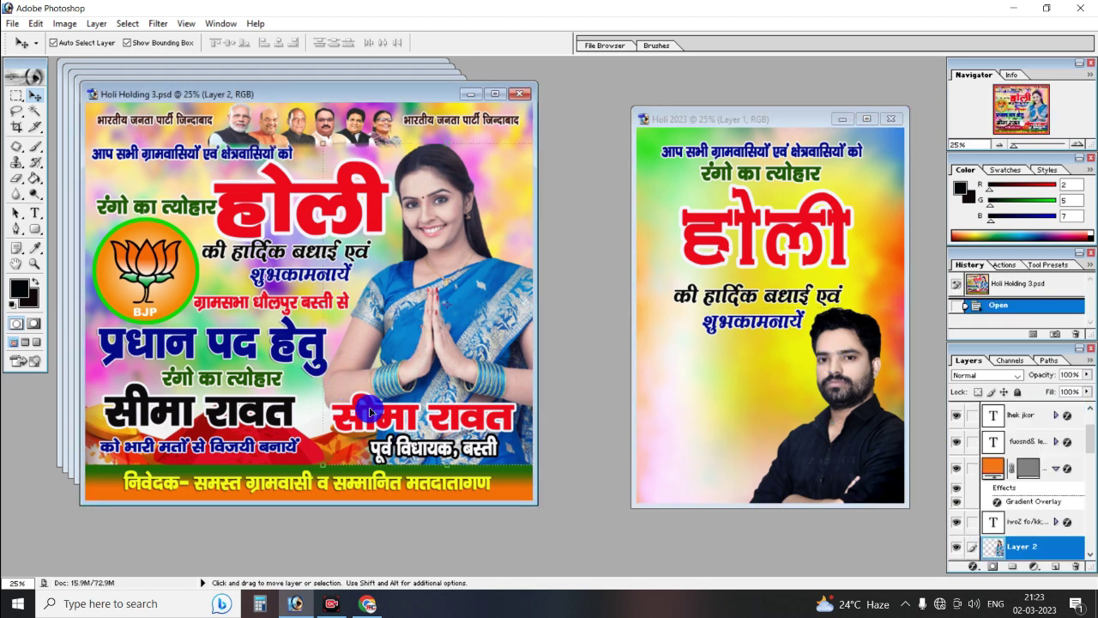
{"action": "left_click", "coordinate": [858, 371]}
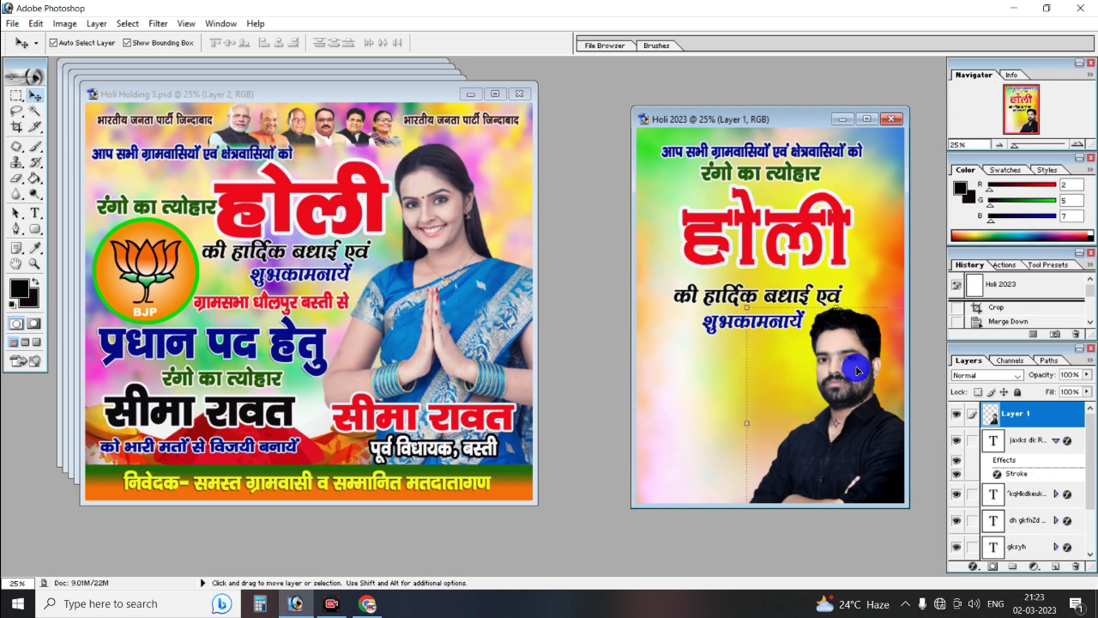
{"action": "left_click", "coordinate": [368, 415]}
Copy the red name text into Holi 2023 and retype it with the new candidate's name.
{"action": "mouse_move", "coordinate": [369, 416]}
{"action": "left_mouse_down"}
{"action": "mouse_move", "coordinate": [847, 453]}
{"action": "mouse_move", "coordinate": [757, 446]}
{"action": "mouse_move", "coordinate": [767, 444]}
{"action": "left_mouse_up"}
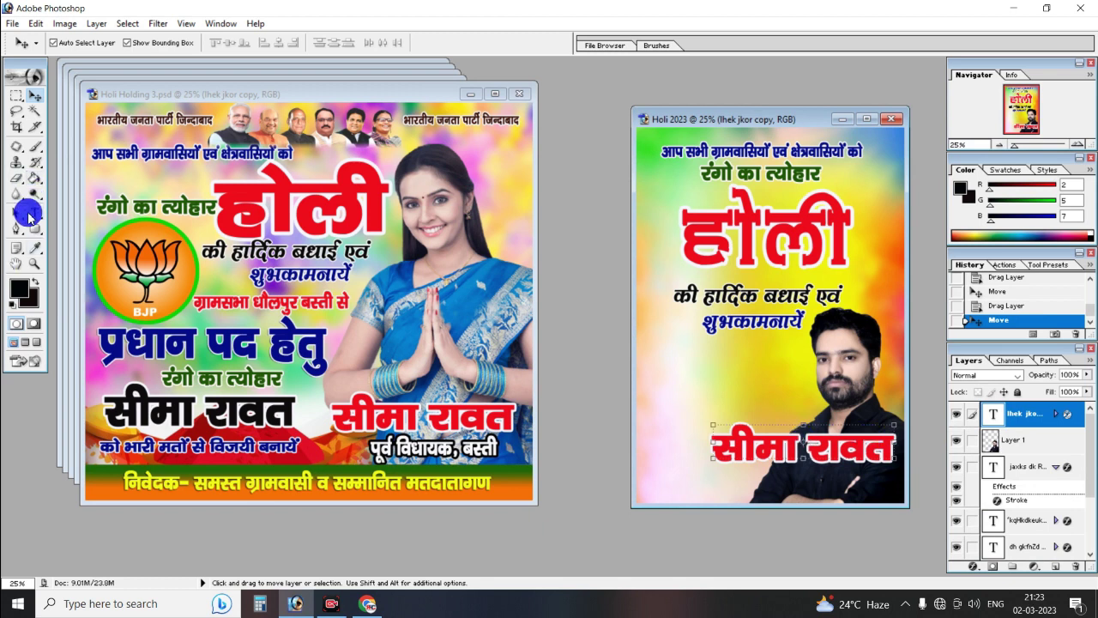
{"action": "left_click", "coordinate": [32, 214]}
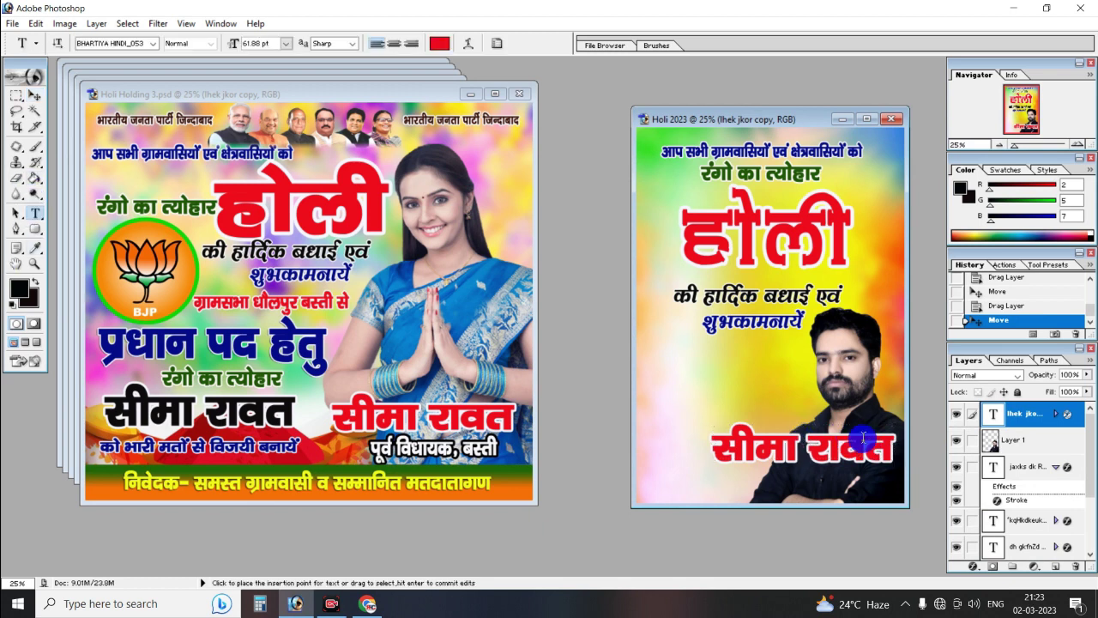
{"action": "triple_click", "coordinate": [807, 452]}
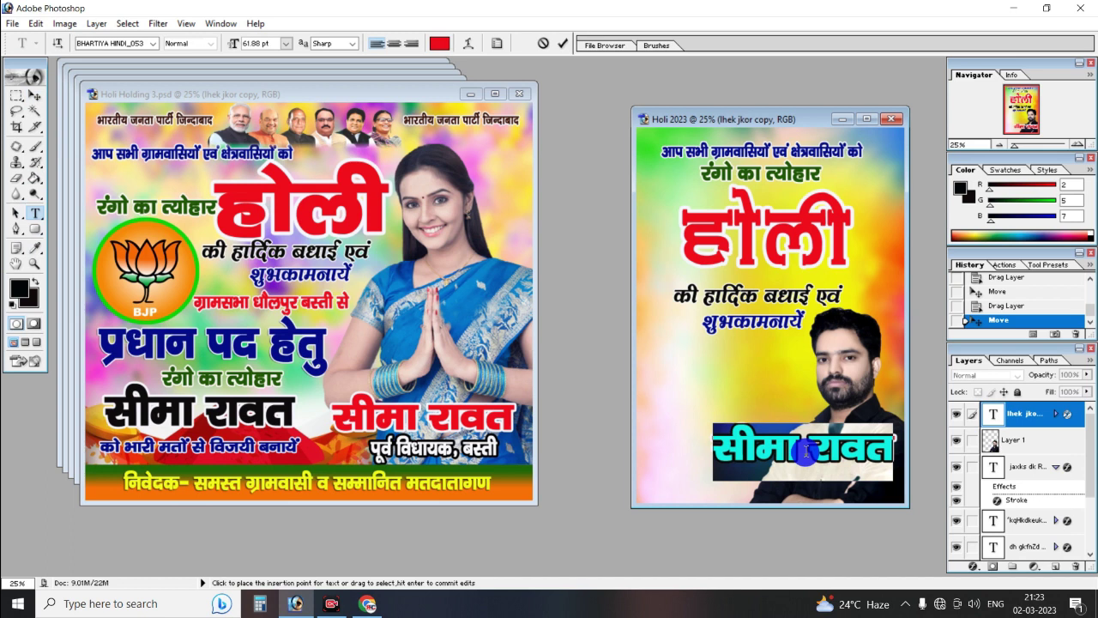
{"action": "type", "text": "रम"}
{"action": "type", "text": "न सag"}
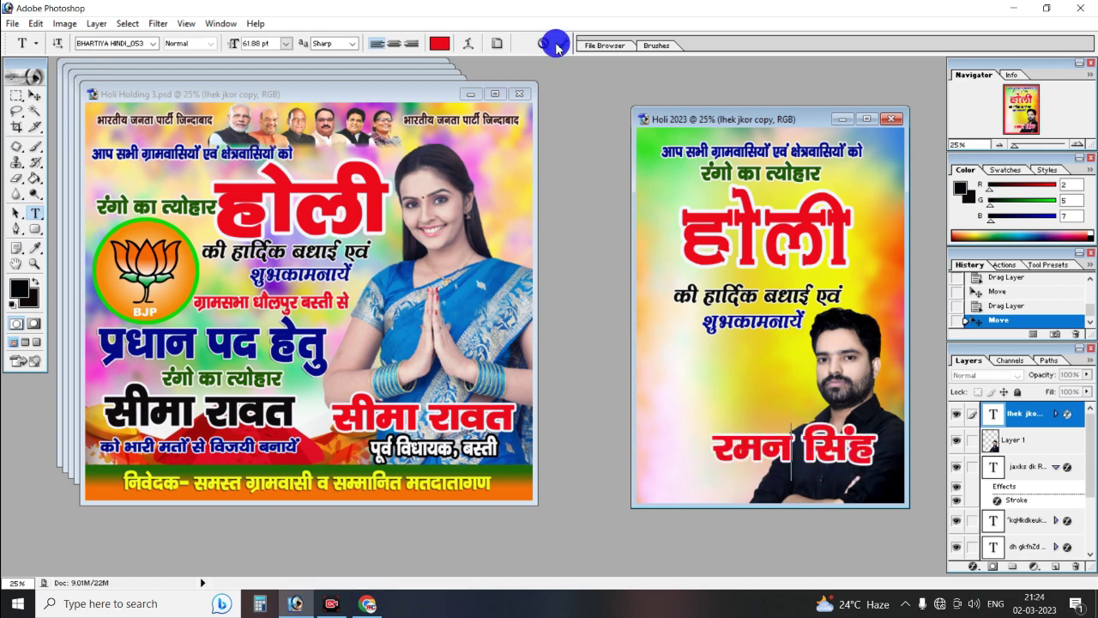
{"action": "left_click", "coordinate": [562, 43]}
{"action": "key", "text": "v"}
Shrink the name under the photo and maximize the poster window, undoing a stray text edit.
{"action": "left_click_drag", "start_coordinate": [711, 420], "coordinate": [766, 439]}
{"action": "key", "text": "Return"}
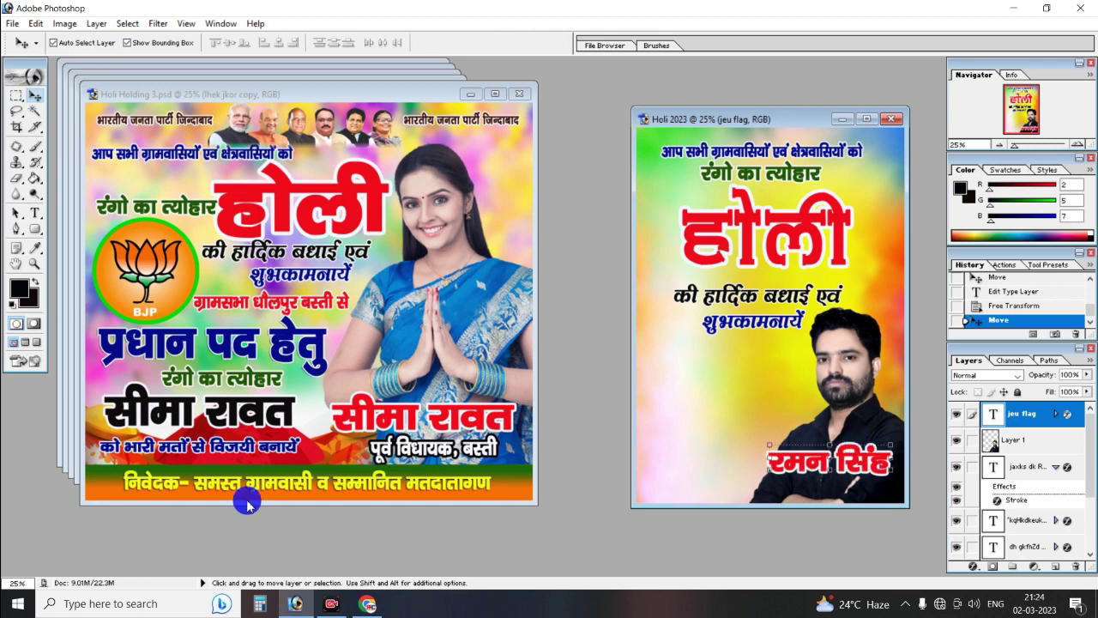
{"action": "left_click", "coordinate": [867, 118]}
{"action": "type", "text": "tArial"}
{"action": "key", "text": "Return"}
{"action": "key", "text": "ctrl+z"}
{"action": "key", "text": "v"}
{"action": "left_click", "coordinate": [34, 213]}
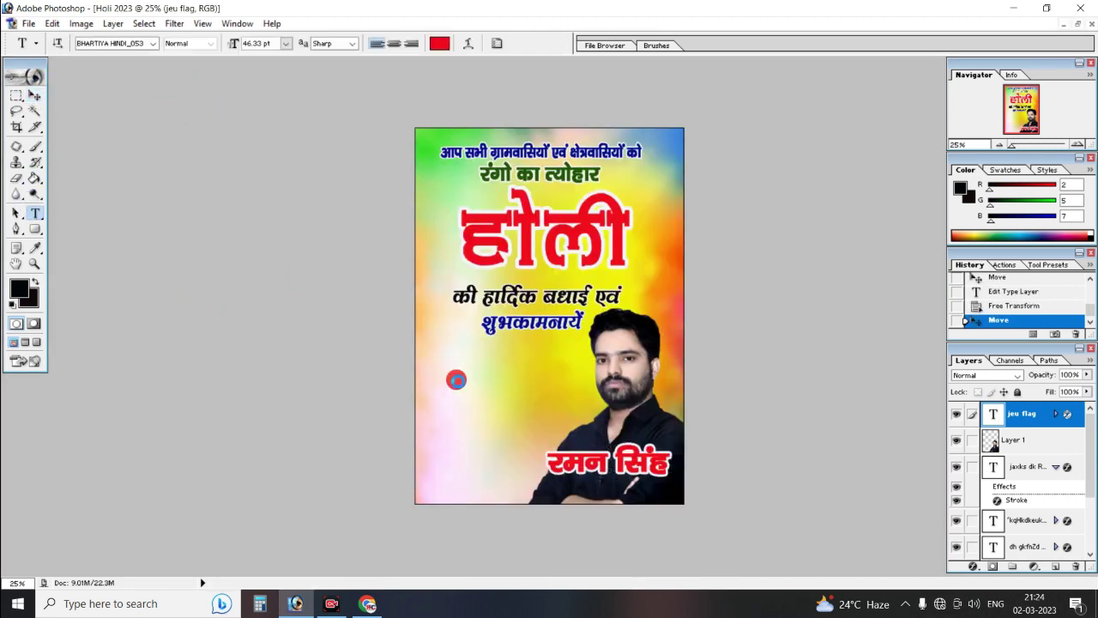
Start a new Arial text line to the left of the man's face.
{"action": "left_click", "coordinate": [551, 418]}
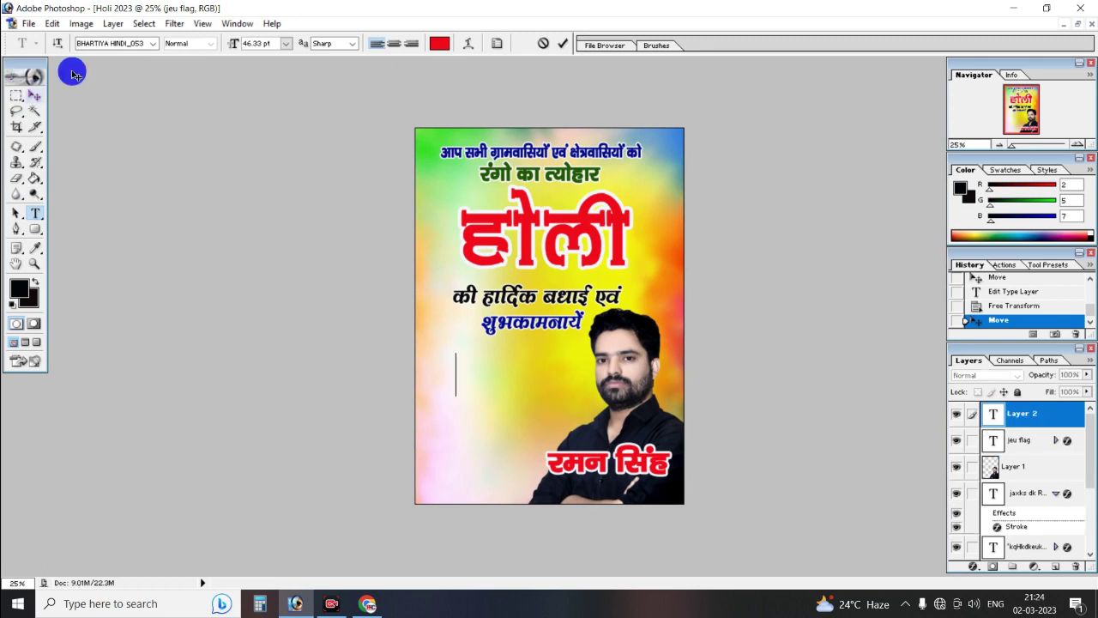
{"action": "left_click", "coordinate": [130, 47]}
{"action": "type", "text": "a"}
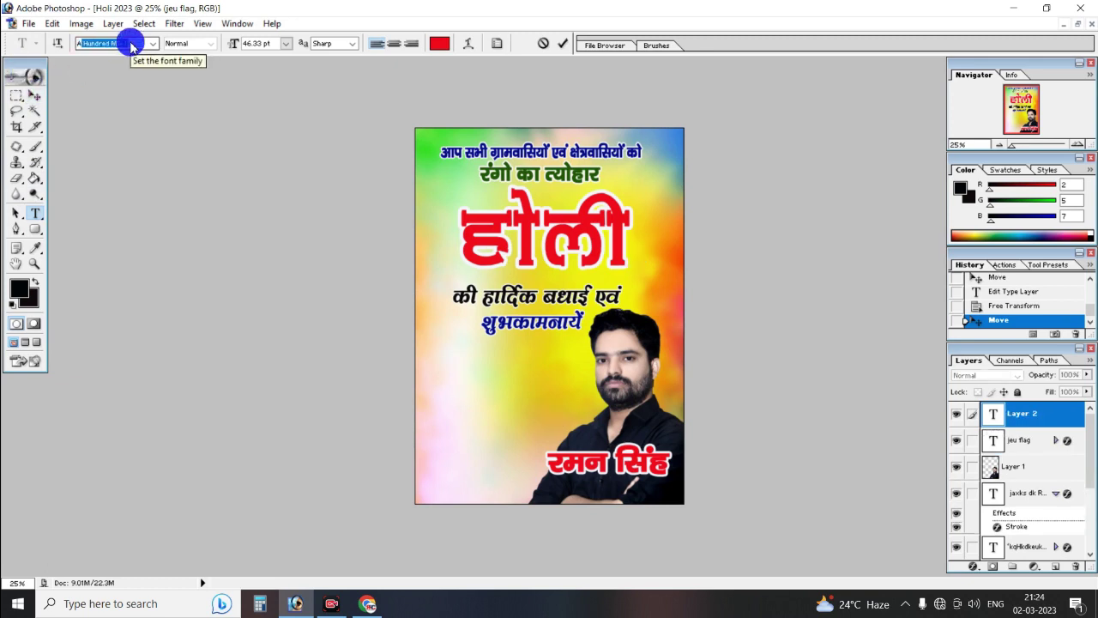
{"action": "type", "text": "rial"}
{"action": "key", "text": "Return"}
{"action": "left_click", "coordinate": [457, 398]}
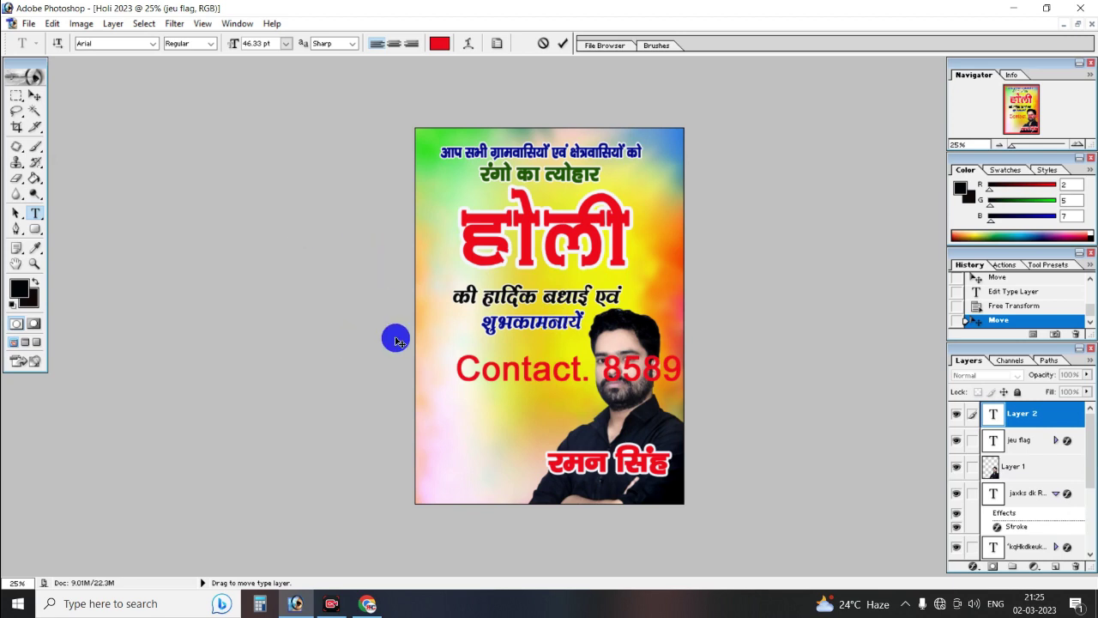
Set the whole contact line with the phone number to 30 pt.
{"action": "key", "text": "ctrl+a"}
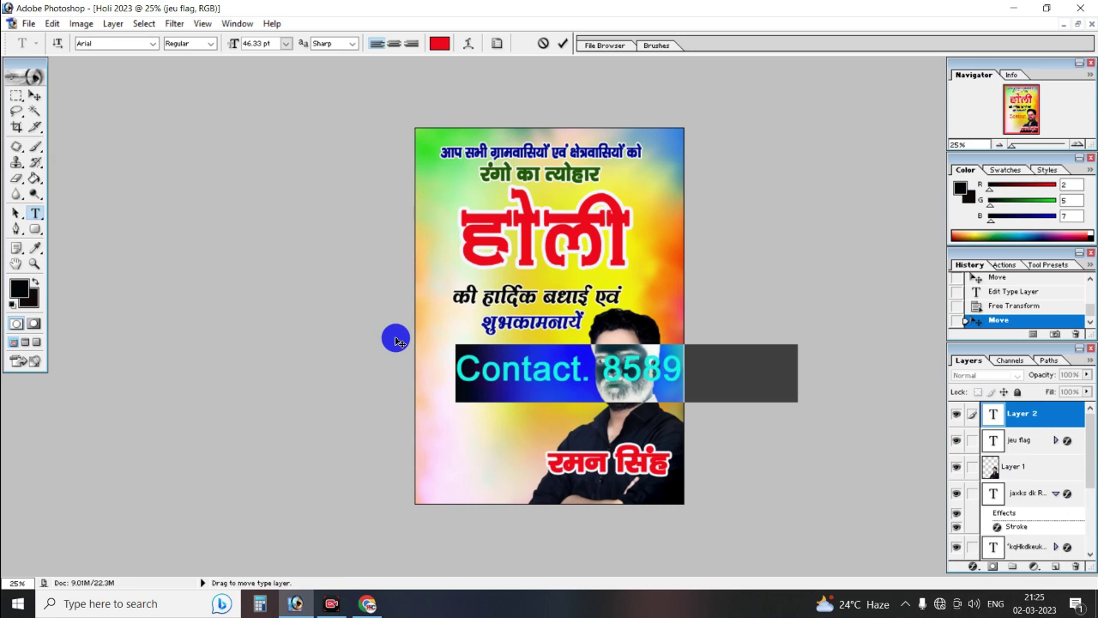
{"action": "key", "text": "ctrl+shift+comma"}
{"action": "key", "text": "ctrl+shift+comma"}
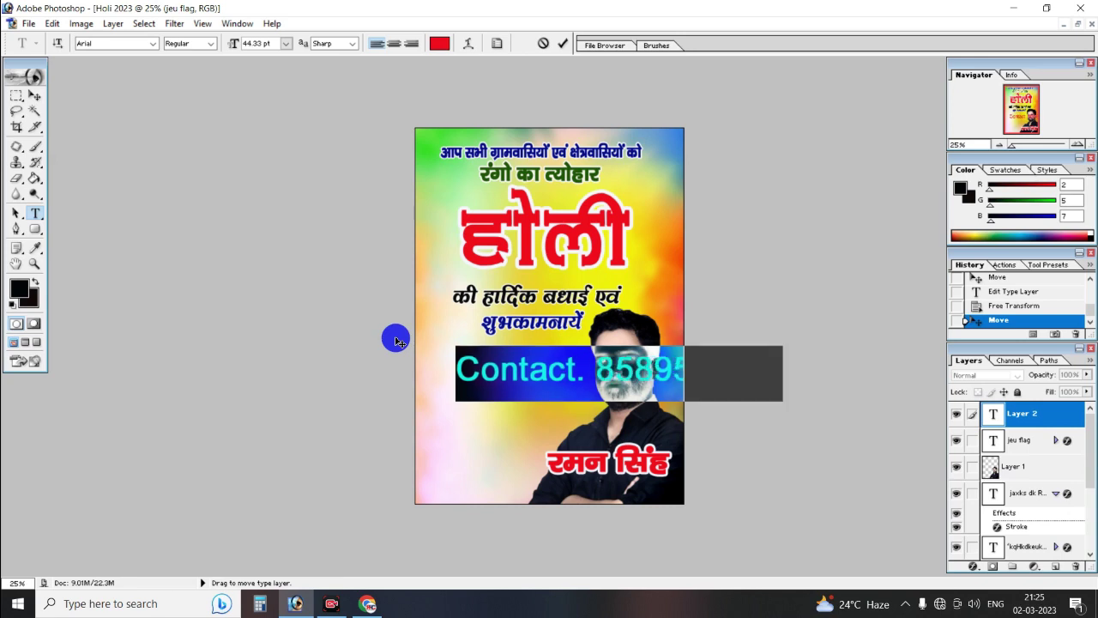
{"action": "key", "text": "ctrl+shift+comma"}
{"action": "key", "text": "ctrl+shift+comma"}
{"action": "key", "text": "ctrl+shift+comma"}
{"action": "key", "text": "ctrl+shift+comma"}
{"action": "key", "text": "ctrl+shift+comma"}
{"action": "key", "text": "ctrl+shift+comma"}
{"action": "key", "text": "ctrl+shift+comma"}
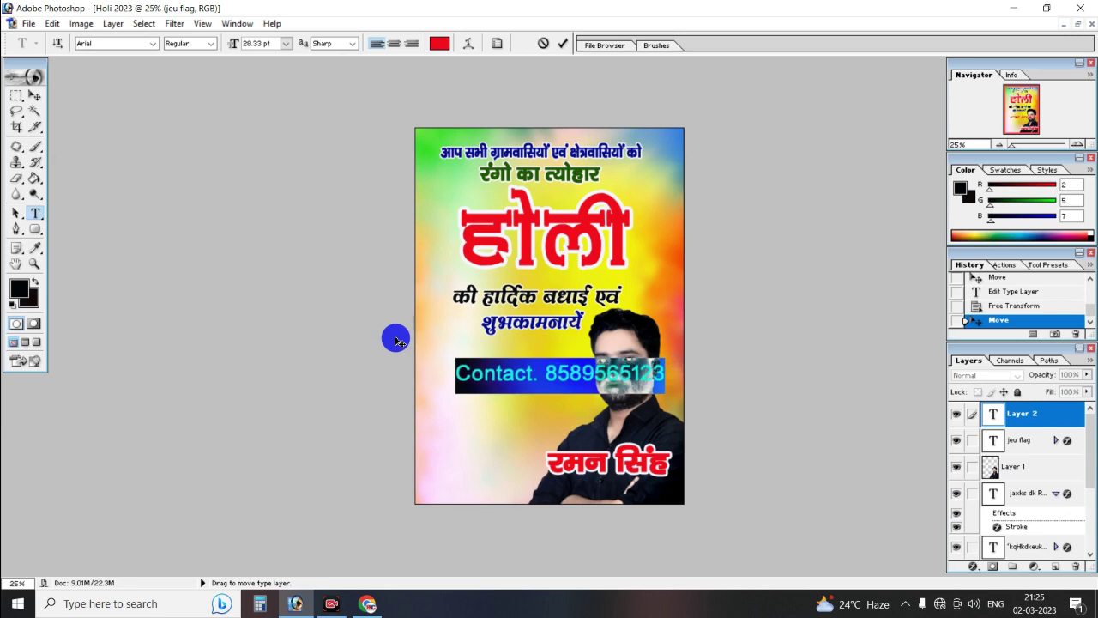
{"action": "key", "text": "ctrl+shift+comma"}
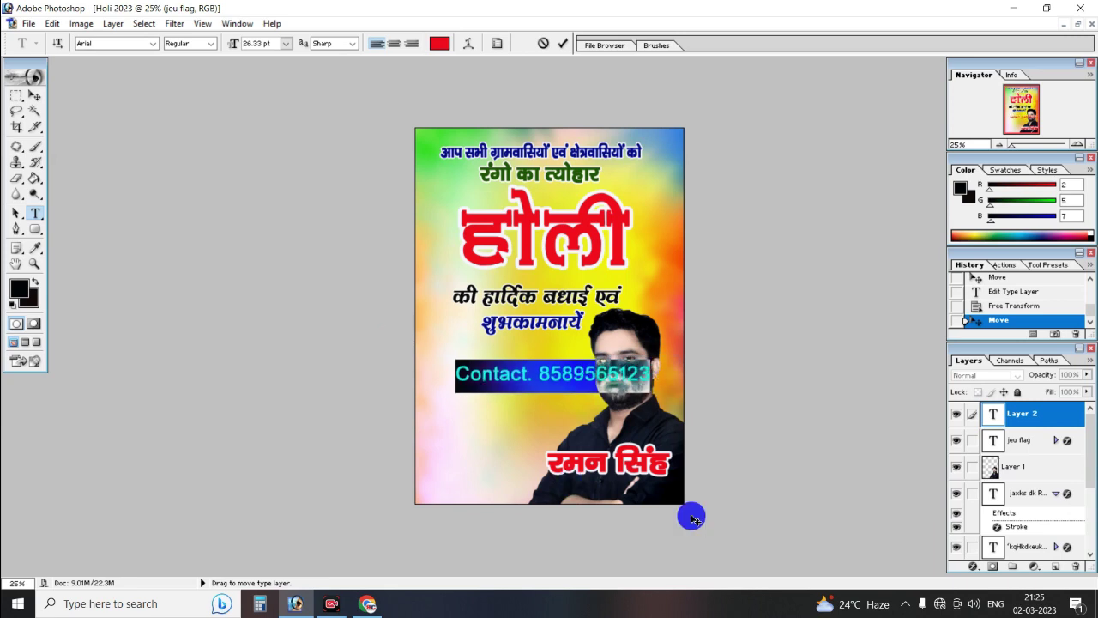
{"action": "left_click", "coordinate": [271, 45]}
{"action": "type", "text": "30"}
{"action": "key", "text": "Return"}
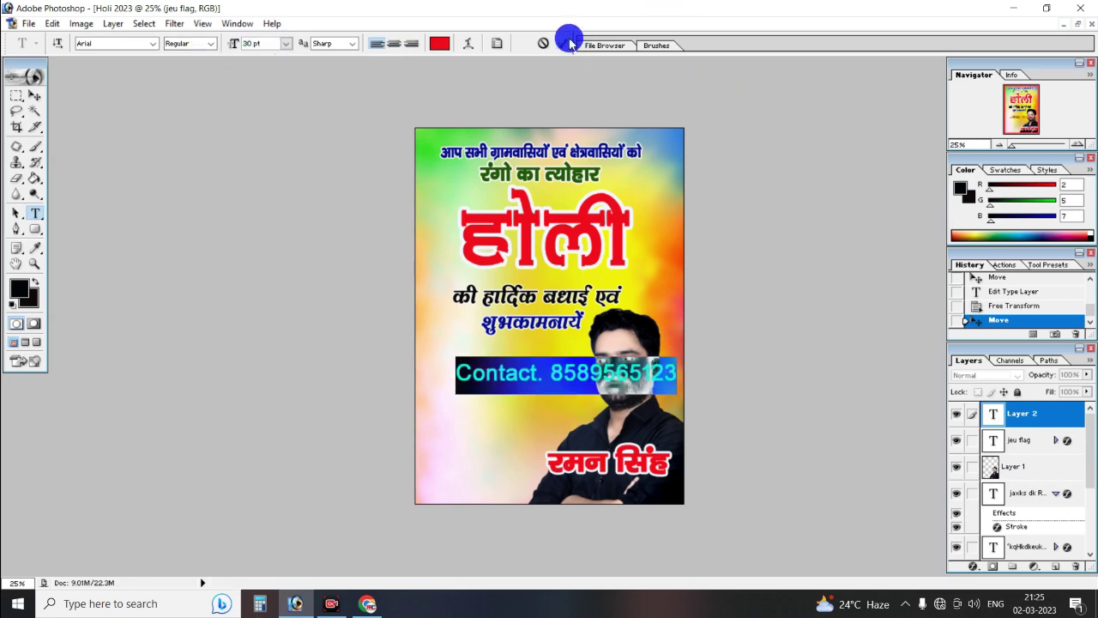
Commit the contact line and nudge it slightly upward.
{"action": "left_click", "coordinate": [559, 42]}
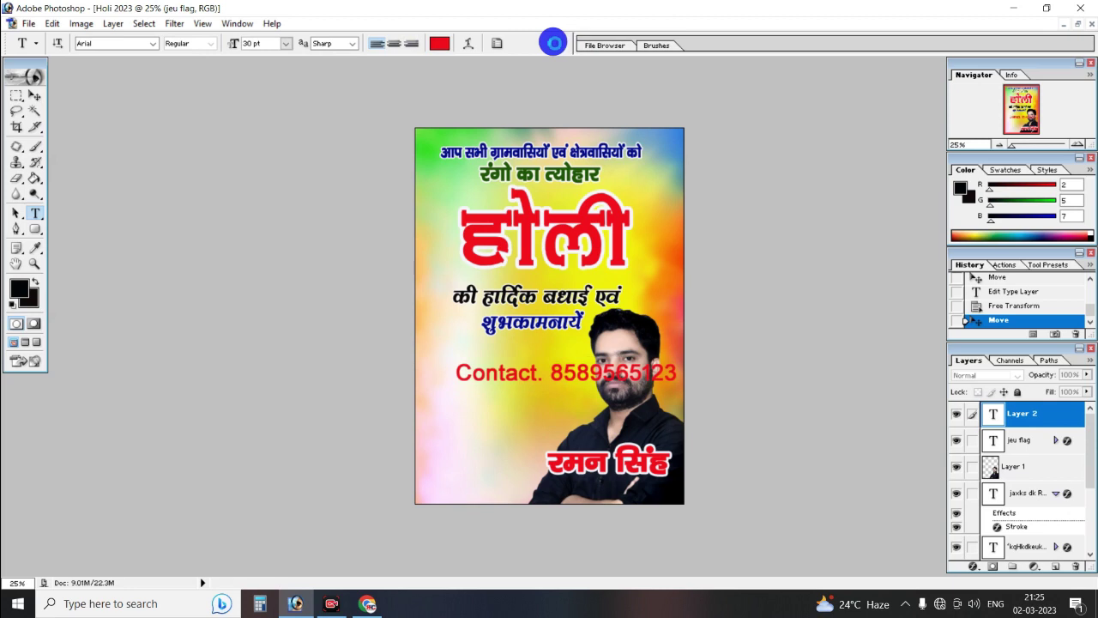
{"action": "left_click", "coordinate": [34, 95]}
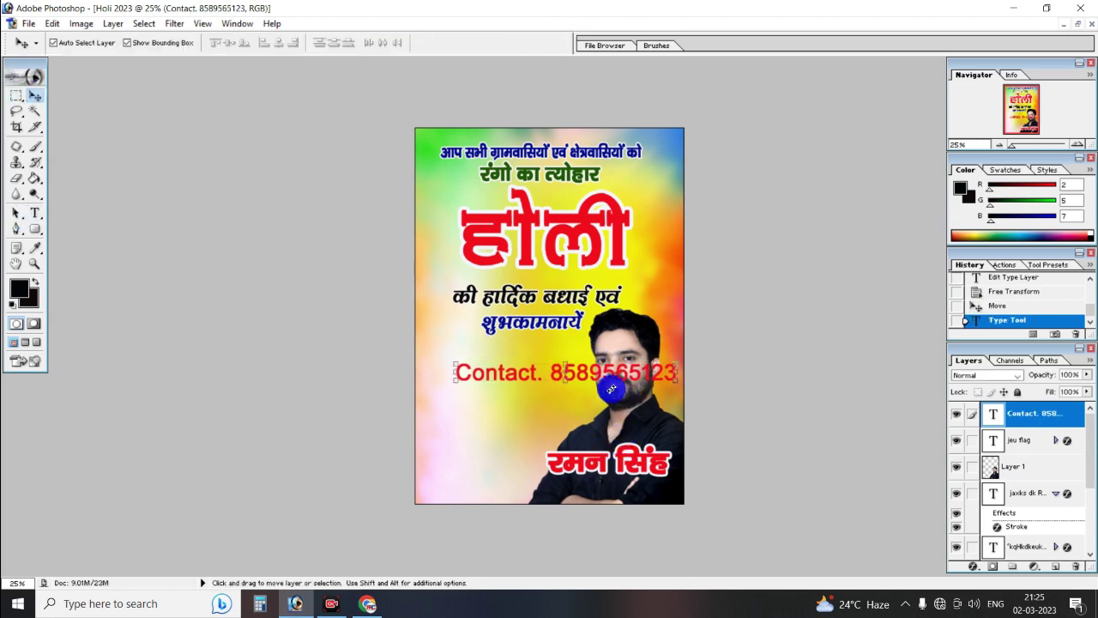
{"action": "left_click_drag", "start_coordinate": [585, 372], "coordinate": [583, 365]}
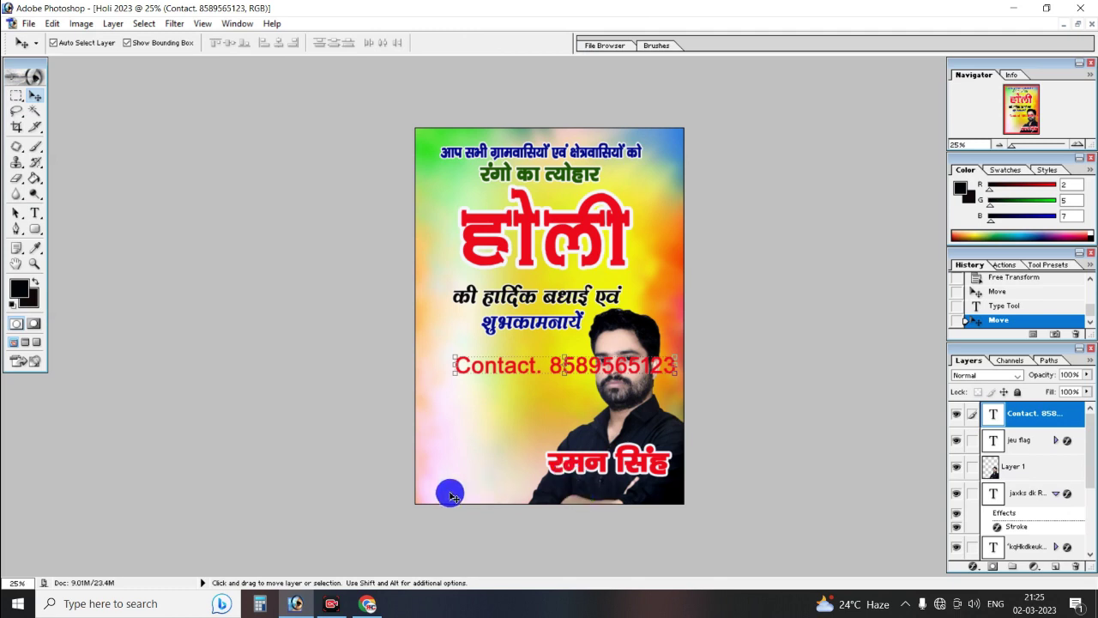
{"action": "key", "text": "u"}
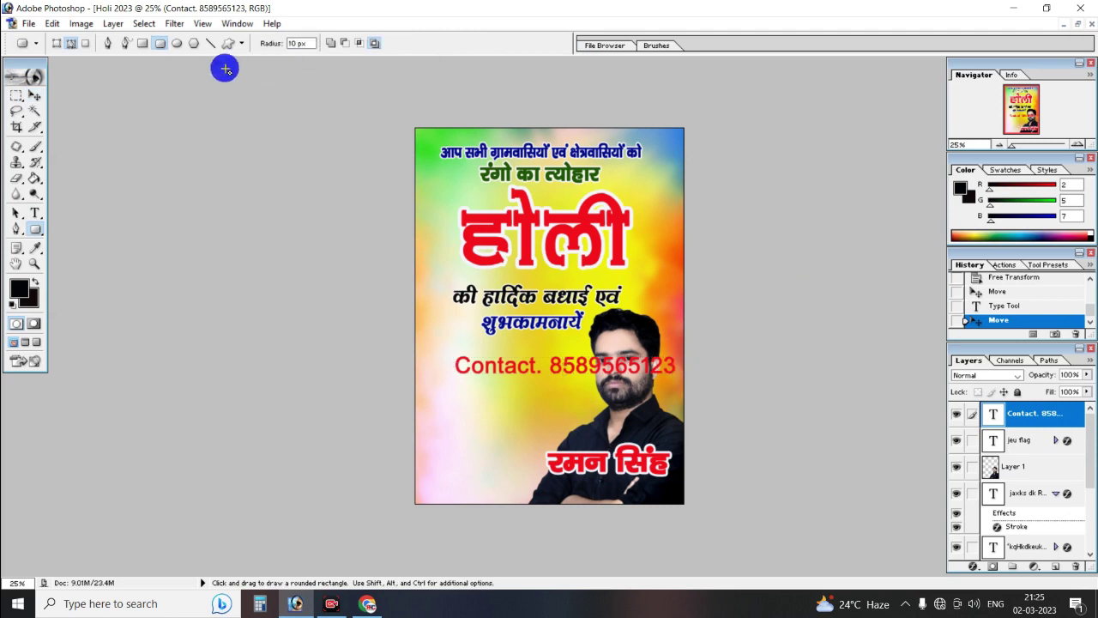
Draw a Shape 1 rectangle in the greeting text's dark blue across the poster's bottom edge.
{"action": "left_click", "coordinate": [140, 43]}
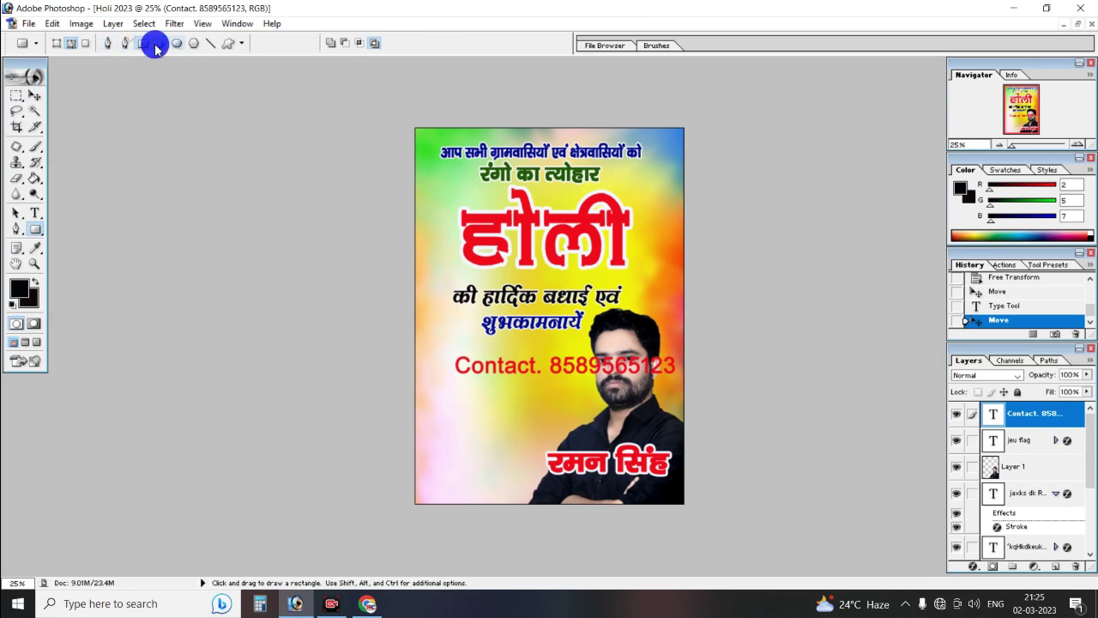
{"action": "left_click", "coordinate": [54, 43]}
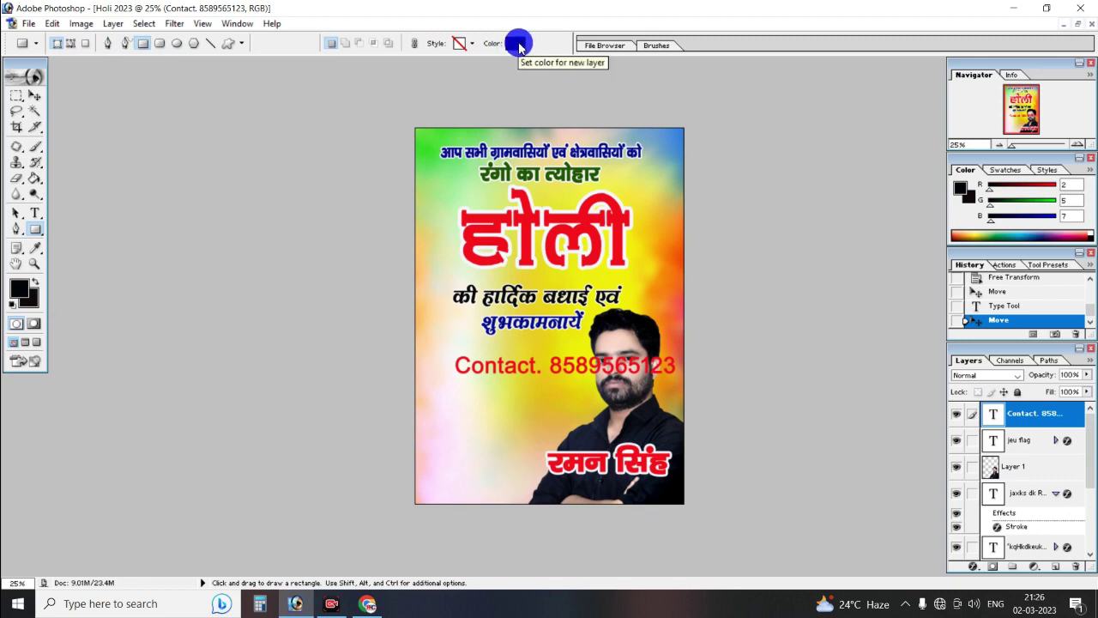
{"action": "left_click", "coordinate": [519, 44]}
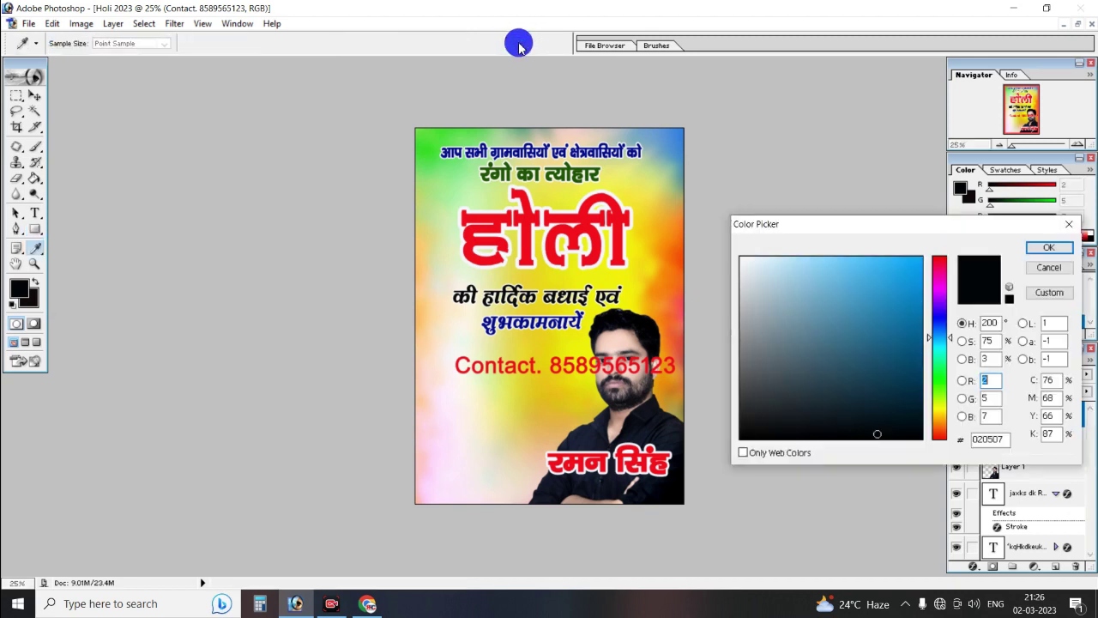
{"action": "left_click", "coordinate": [915, 374]}
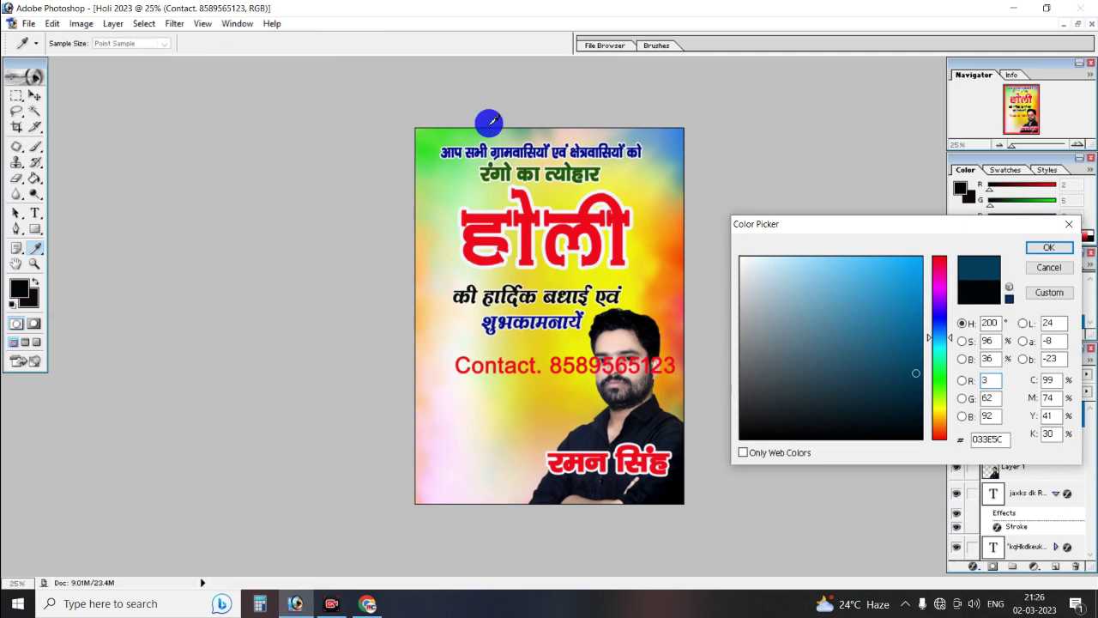
{"action": "left_click", "coordinate": [522, 150]}
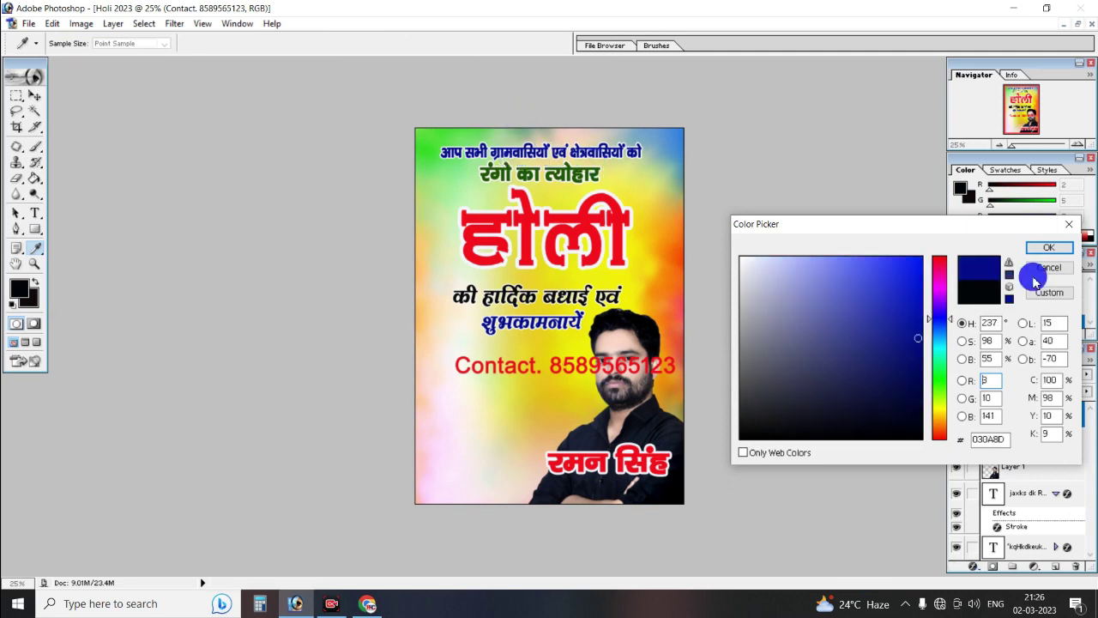
{"action": "left_click", "coordinate": [1047, 253]}
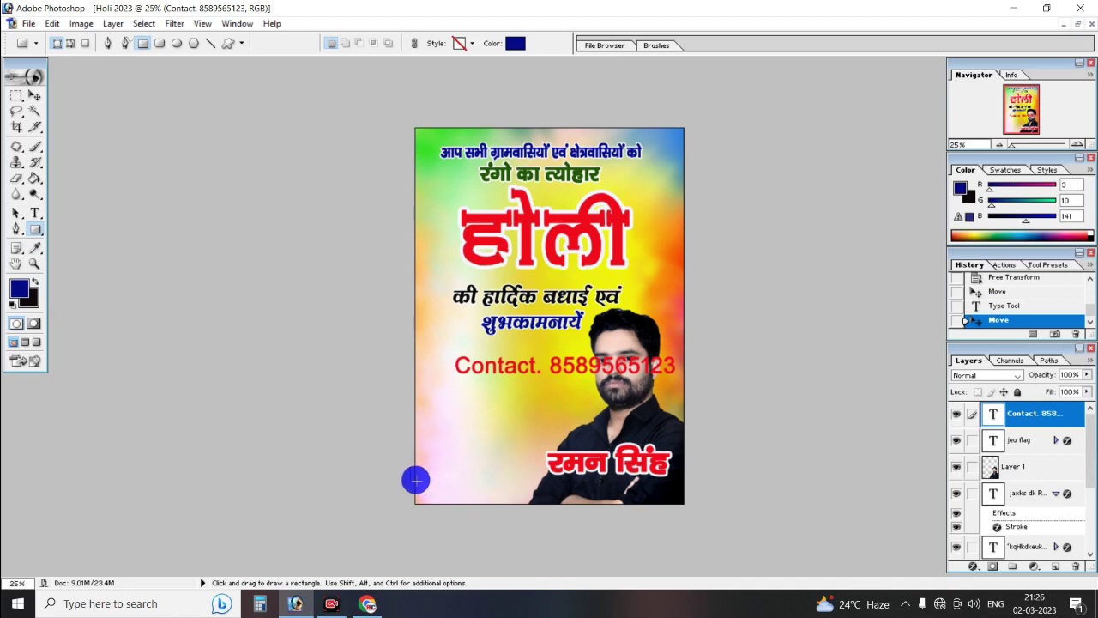
{"action": "left_click_drag", "start_coordinate": [415, 480], "coordinate": [686, 509]}
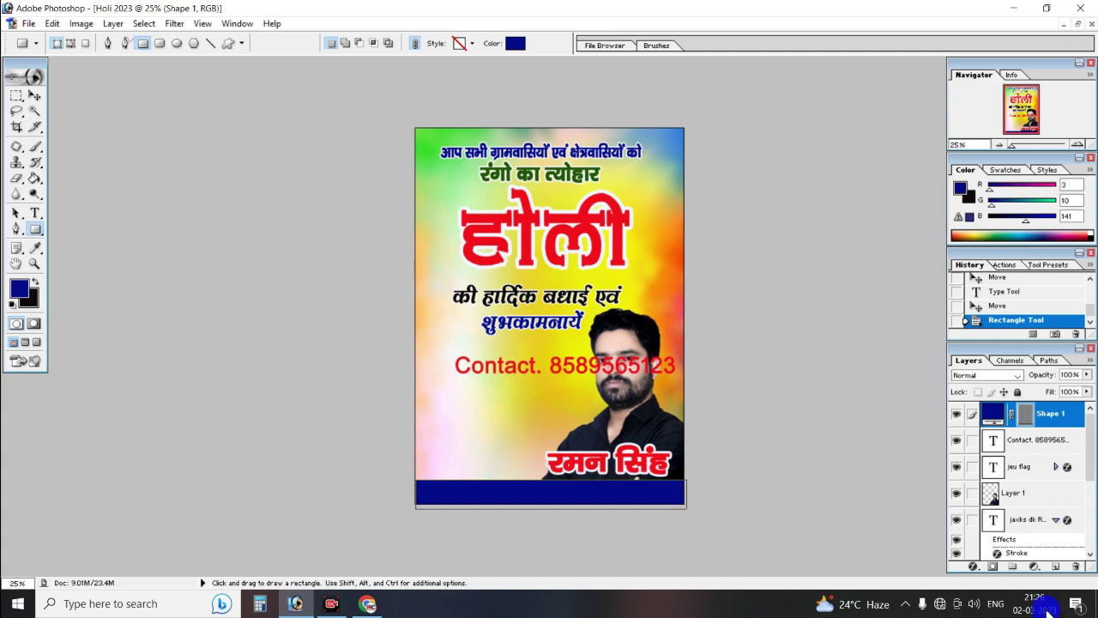
Put Shape 1 below the Contact layer and drag the contact line onto the blue bar.
{"action": "left_click", "coordinate": [35, 95]}
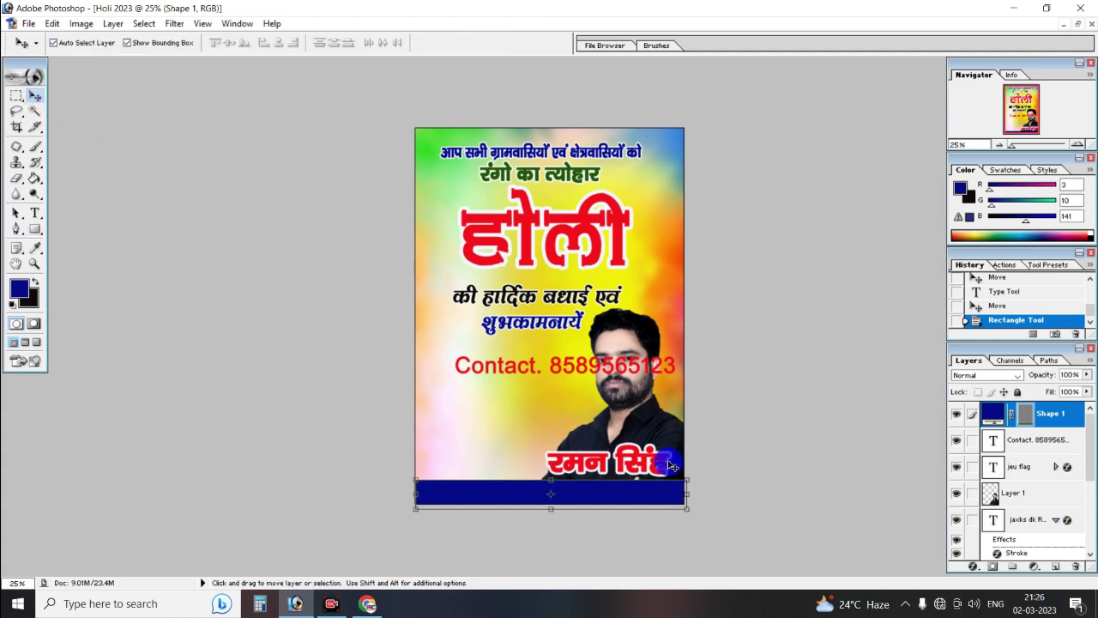
{"action": "left_click", "coordinate": [570, 364]}
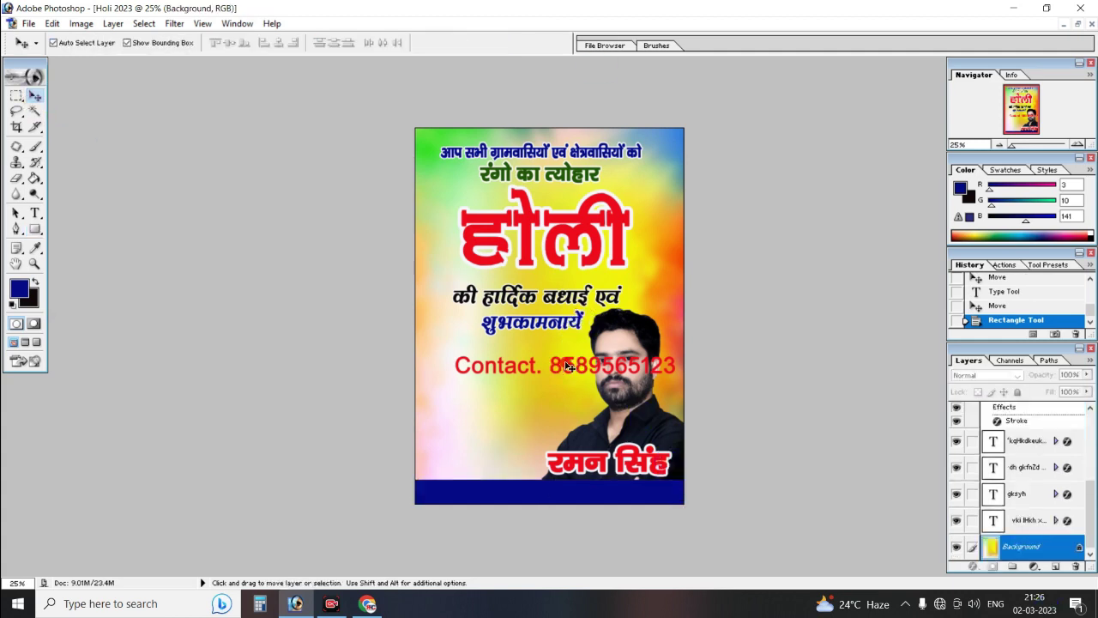
{"action": "left_click", "coordinate": [566, 364]}
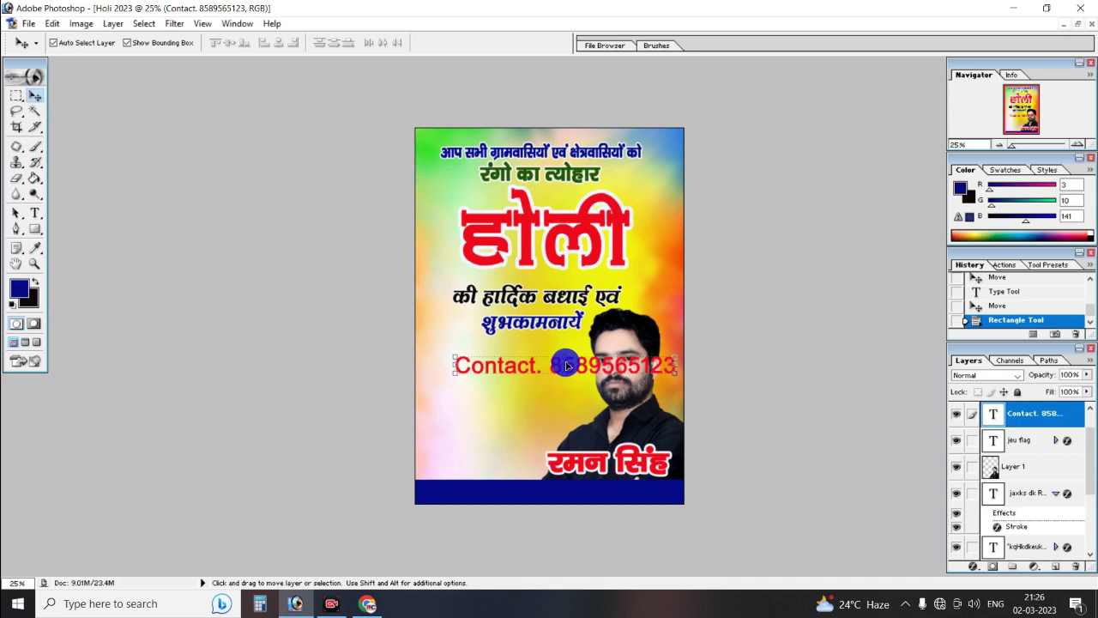
{"action": "left_click_drag", "start_coordinate": [566, 364], "coordinate": [559, 438]}
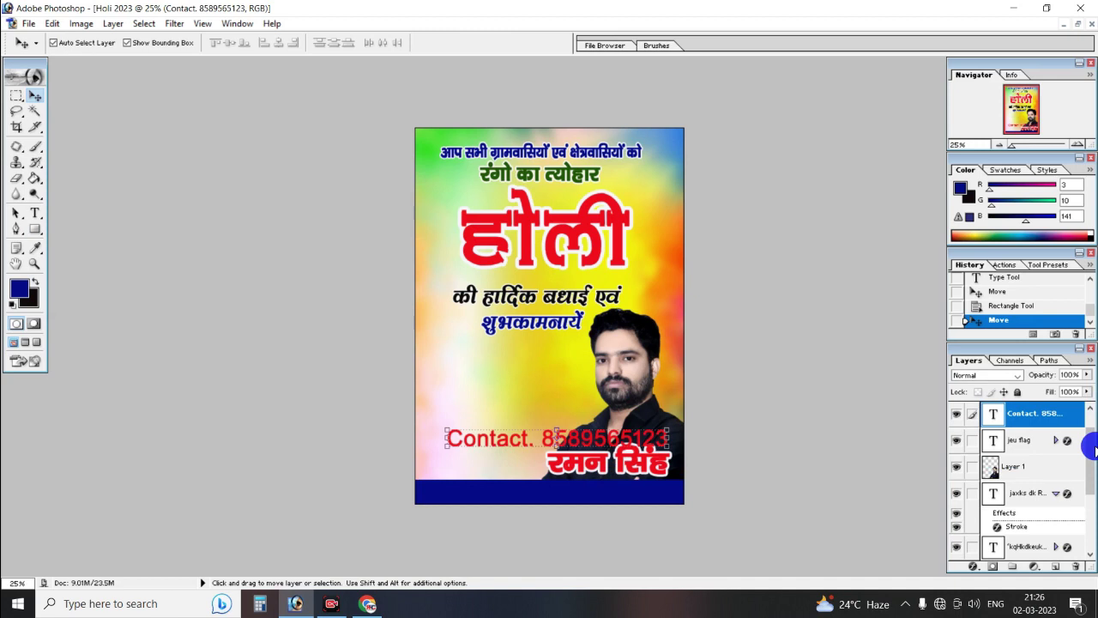
{"action": "mouse_move", "coordinate": [1090, 460]}
{"action": "left_mouse_down"}
{"action": "mouse_move", "coordinate": [1091, 446]}
{"action": "mouse_move", "coordinate": [1038, 408]}
{"action": "left_mouse_up"}
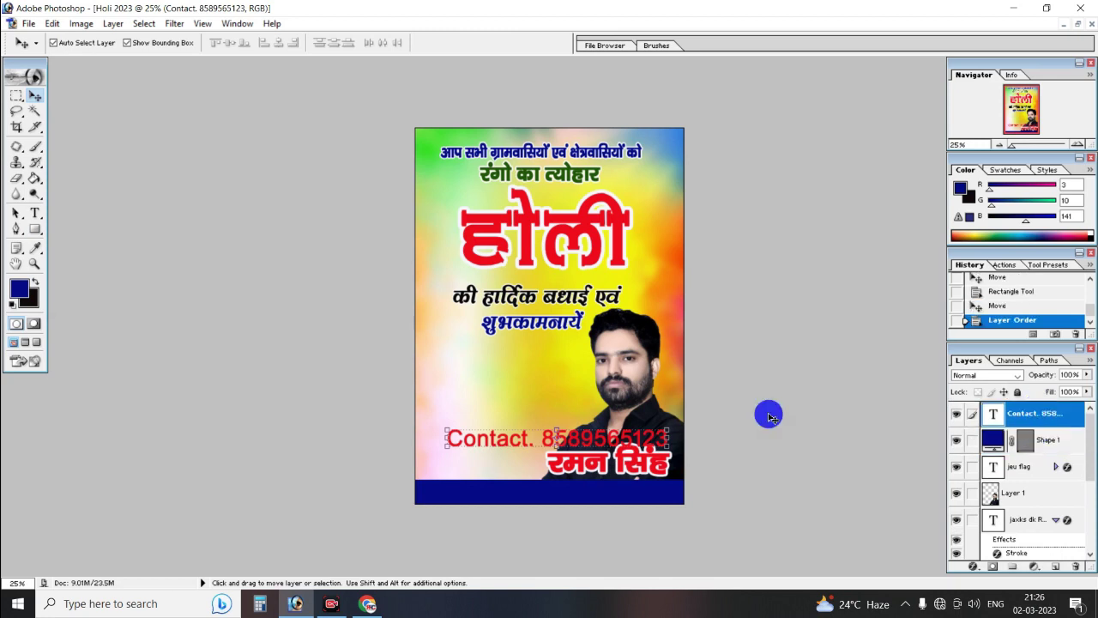
{"action": "left_click_drag", "start_coordinate": [515, 449], "coordinate": [512, 493]}
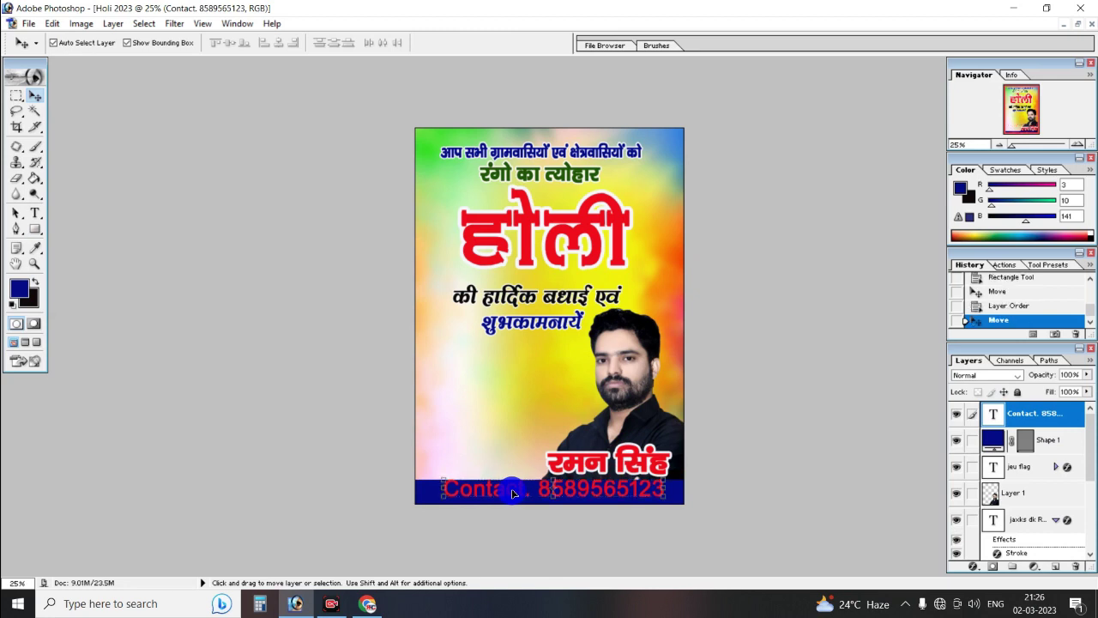
Make the contact line yellow, sampled from the background, and shrink it slightly.
{"action": "key", "text": "t"}
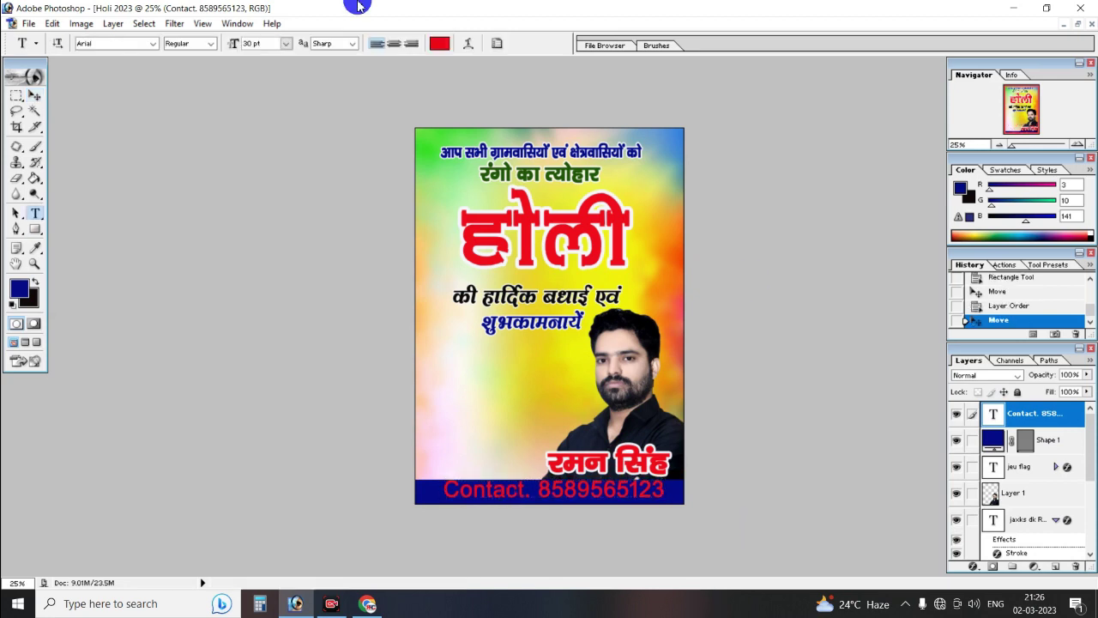
{"action": "left_click", "coordinate": [437, 42]}
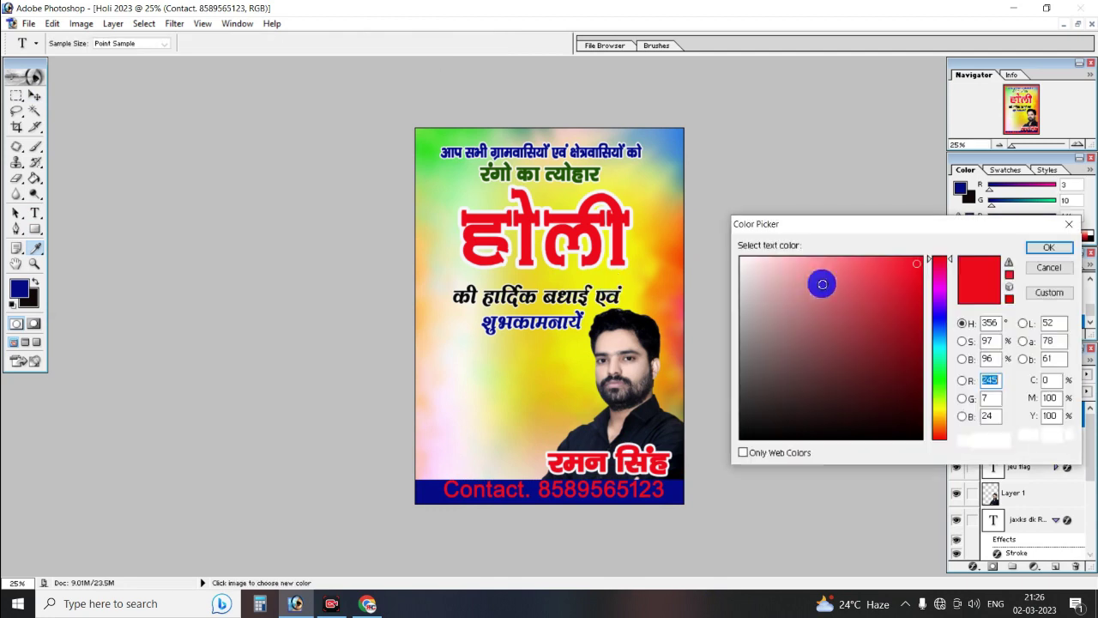
{"action": "left_click", "coordinate": [602, 275]}
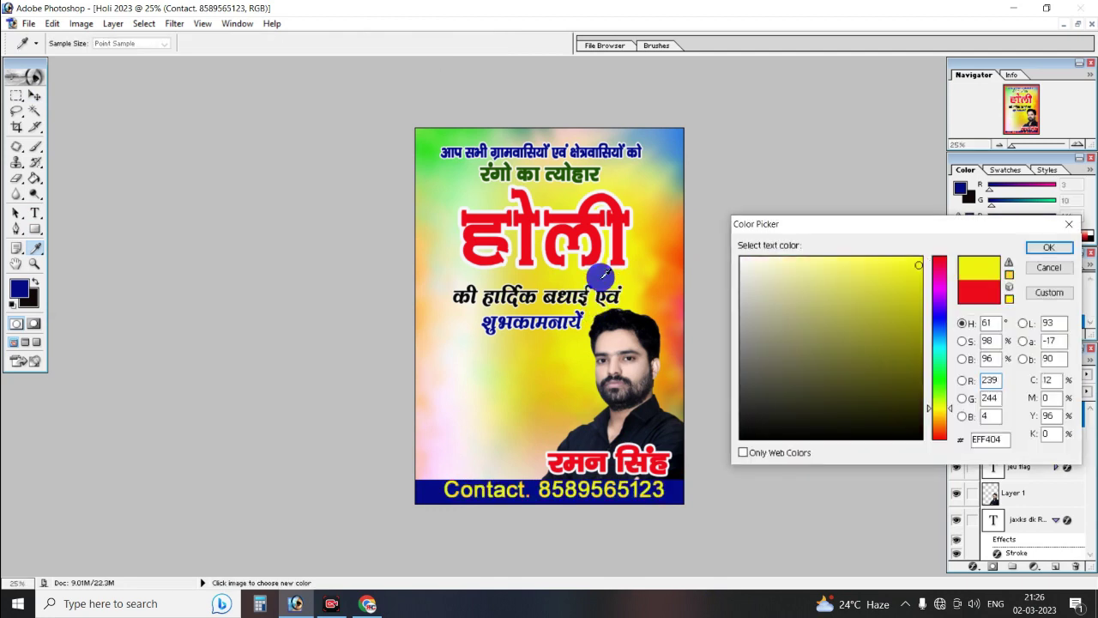
{"action": "left_click", "coordinate": [1049, 247]}
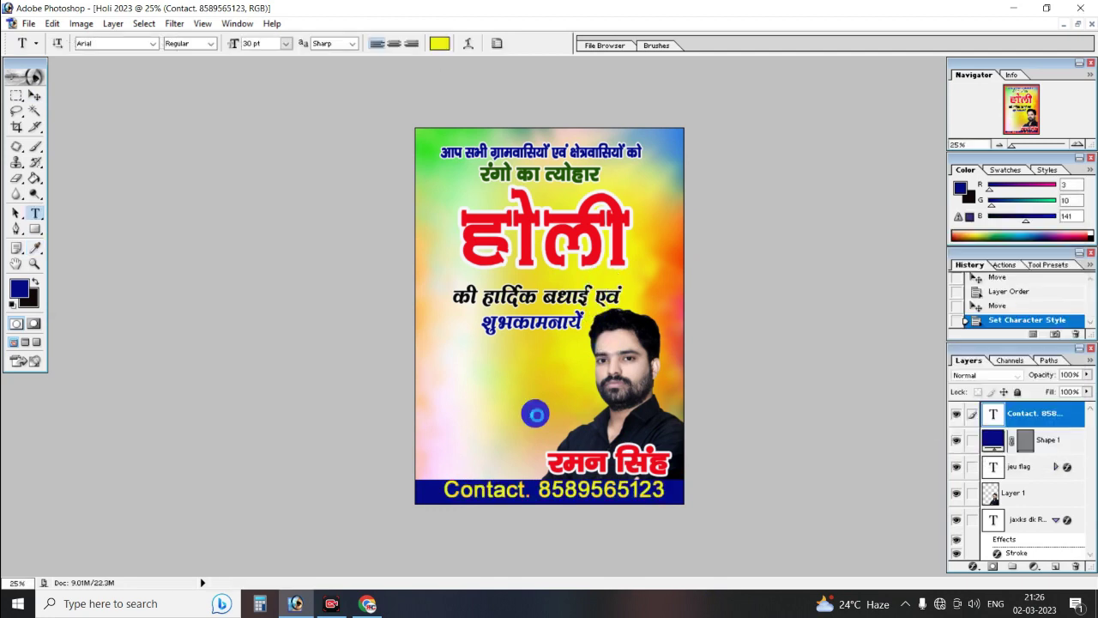
{"action": "left_click", "coordinate": [35, 97]}
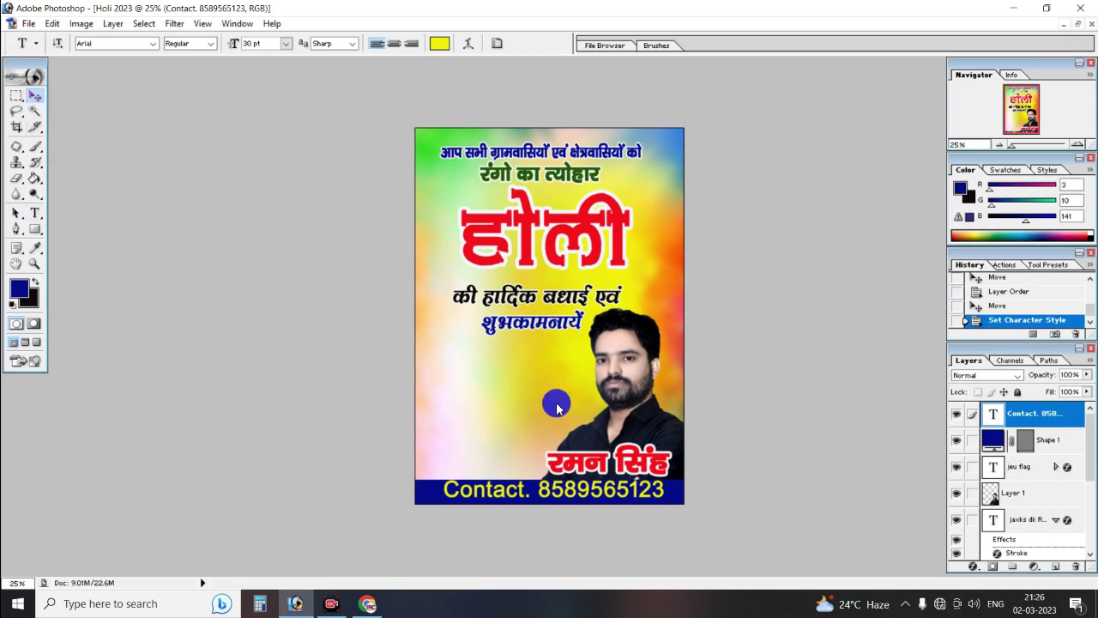
{"action": "mouse_move", "coordinate": [666, 477]}
{"action": "left_mouse_down"}
{"action": "mouse_move", "coordinate": [617, 471]}
{"action": "mouse_move", "coordinate": [616, 490]}
{"action": "left_mouse_up"}
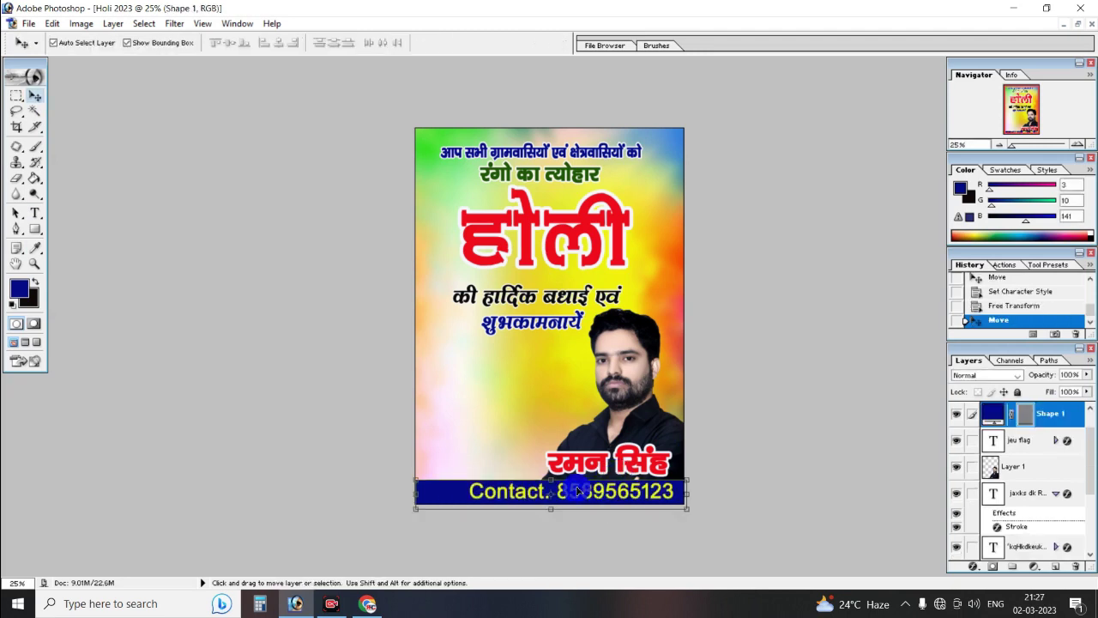
Shorten the label to 'Con .' and shift the line slightly right.
{"action": "key", "text": "t"}
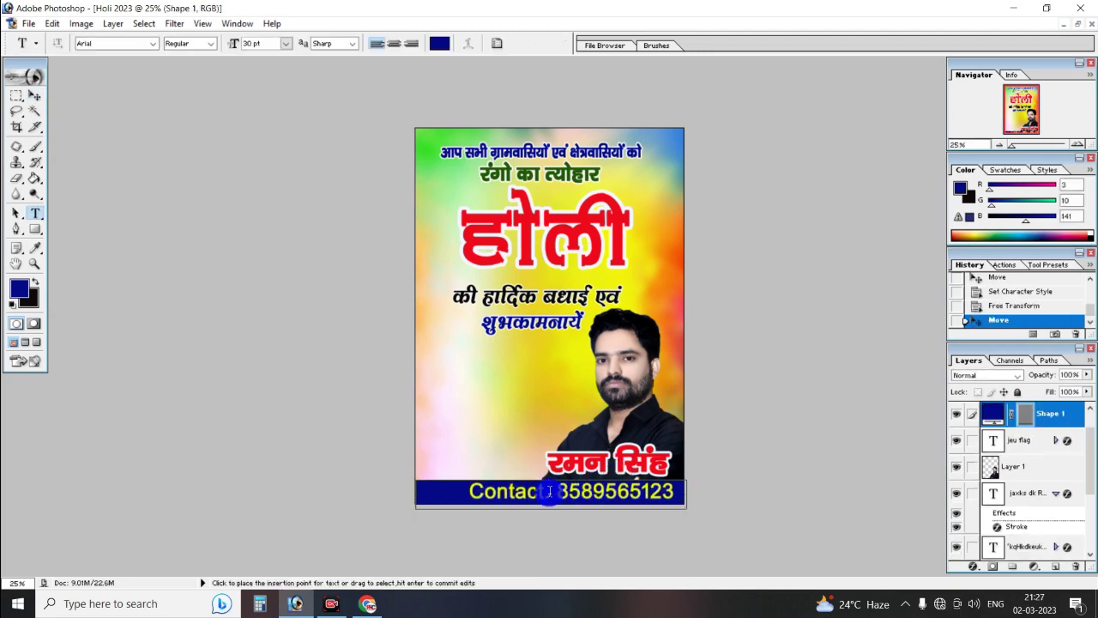
{"action": "left_click_drag", "start_coordinate": [512, 491], "coordinate": [543, 495]}
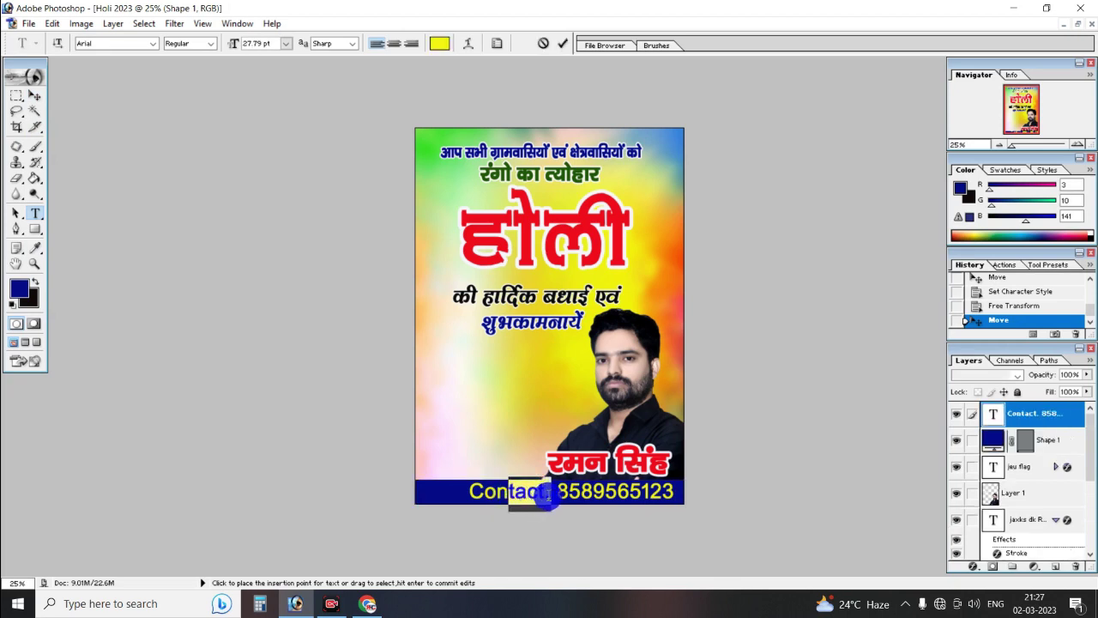
{"action": "key", "text": "BackSpace"}
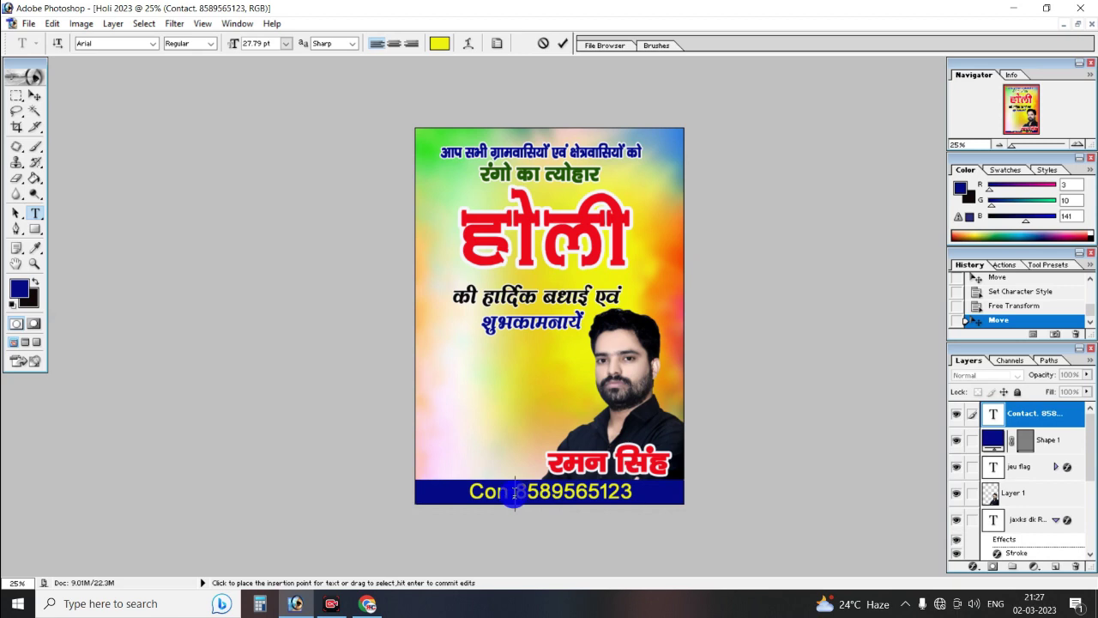
{"action": "type", "text": "t"}
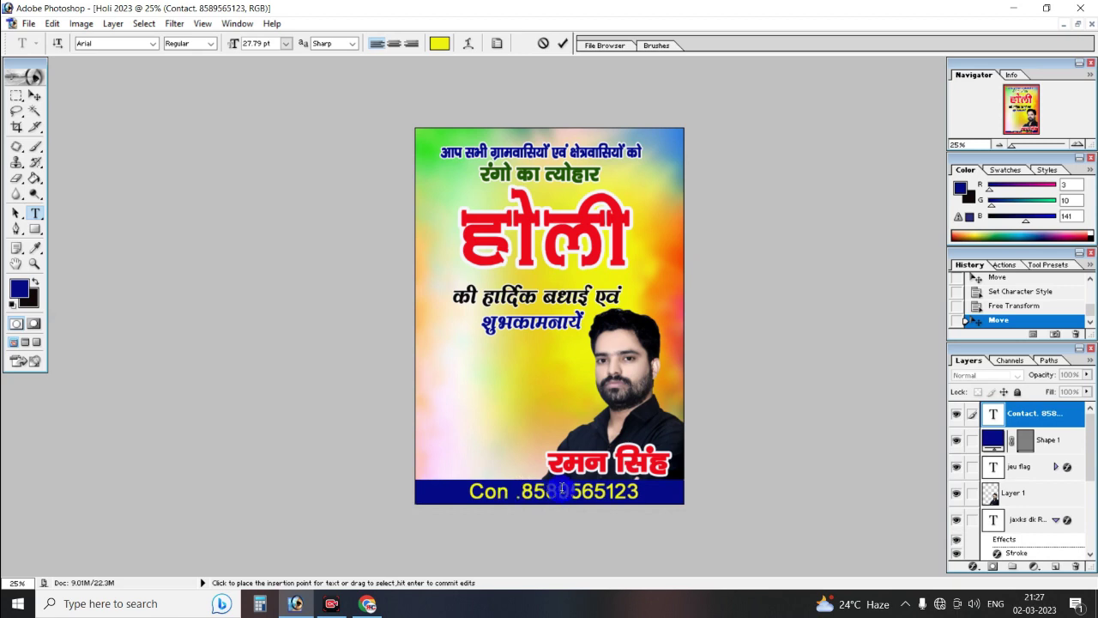
{"action": "left_click", "coordinate": [561, 43]}
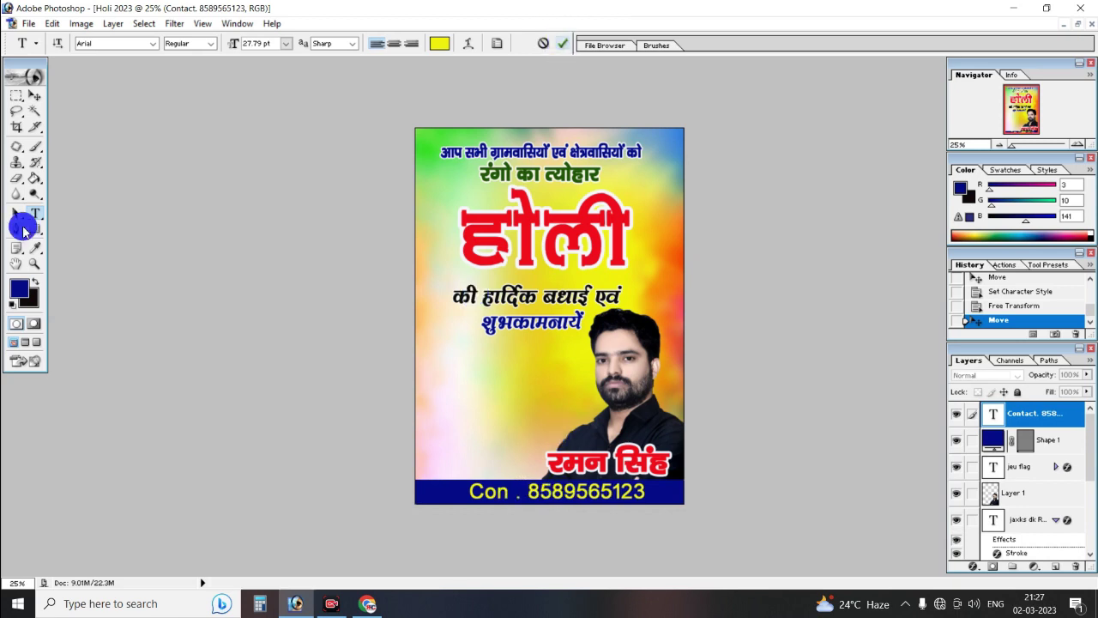
{"action": "left_click", "coordinate": [35, 94]}
{"action": "left_click_drag", "start_coordinate": [560, 493], "coordinate": [588, 495]}
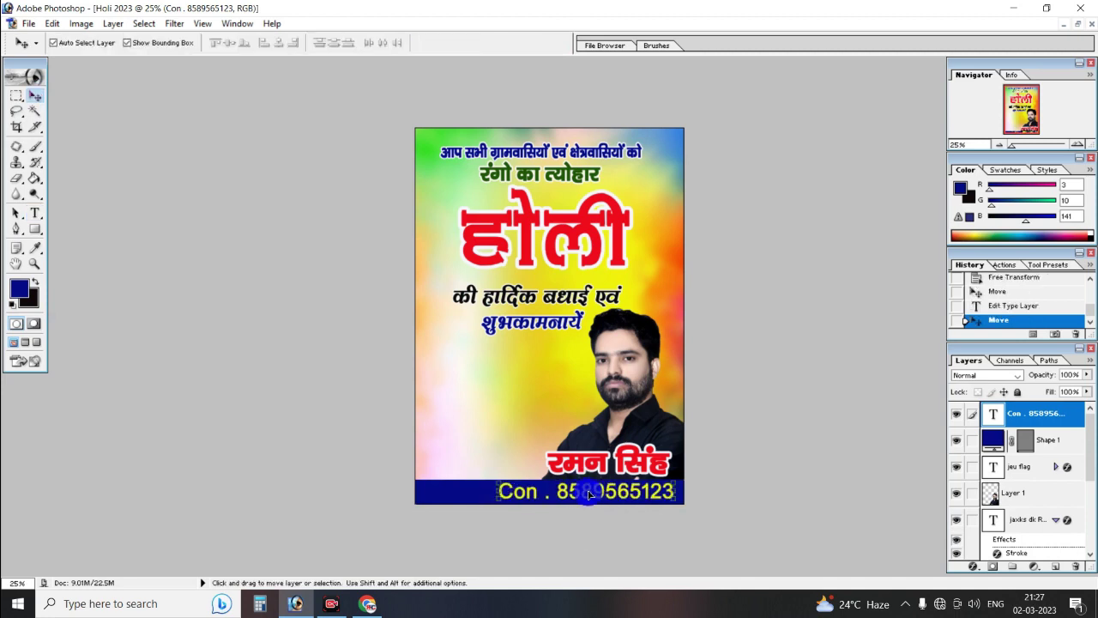
Open WhatsApp_icon and scale it down to 39%.
{"action": "left_click", "coordinate": [51, 23]}
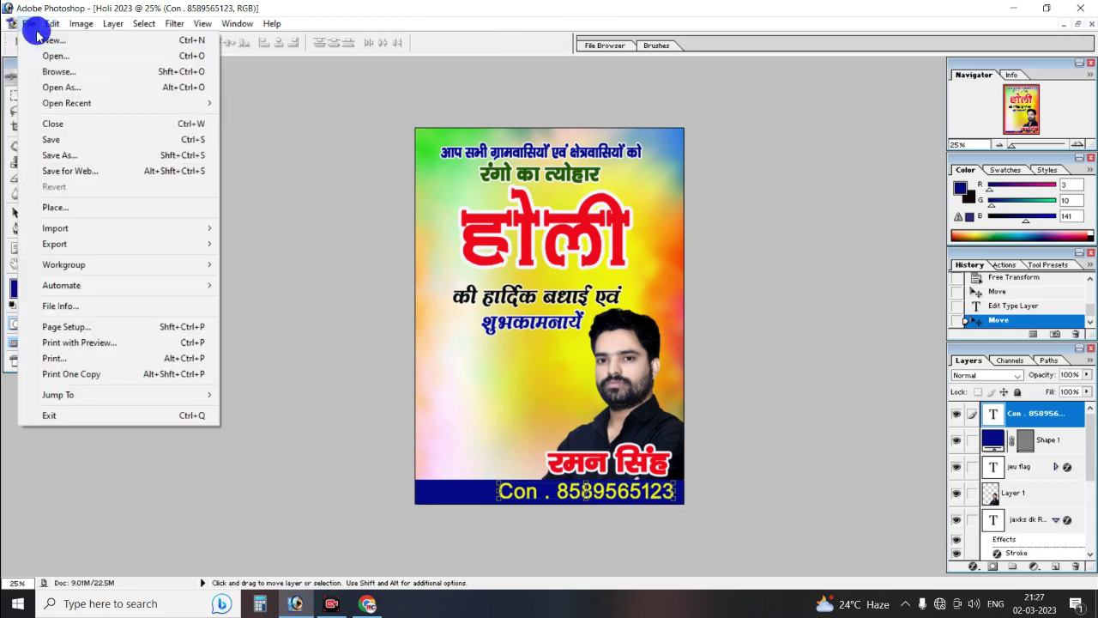
{"action": "left_click", "coordinate": [71, 57]}
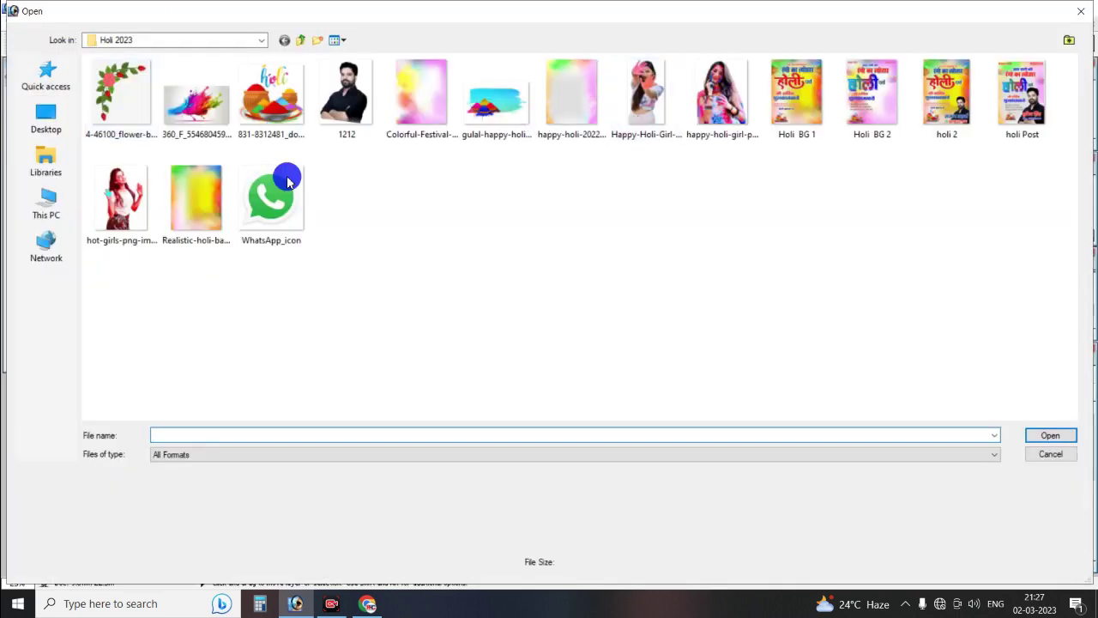
{"action": "left_click", "coordinate": [266, 217]}
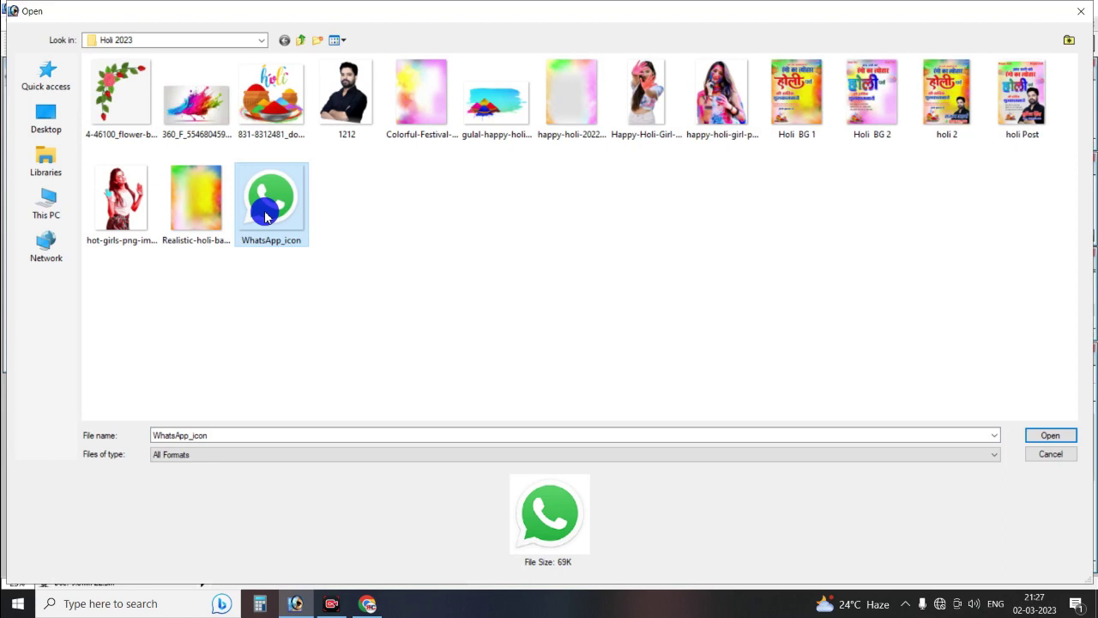
{"action": "left_click", "coordinate": [1047, 436]}
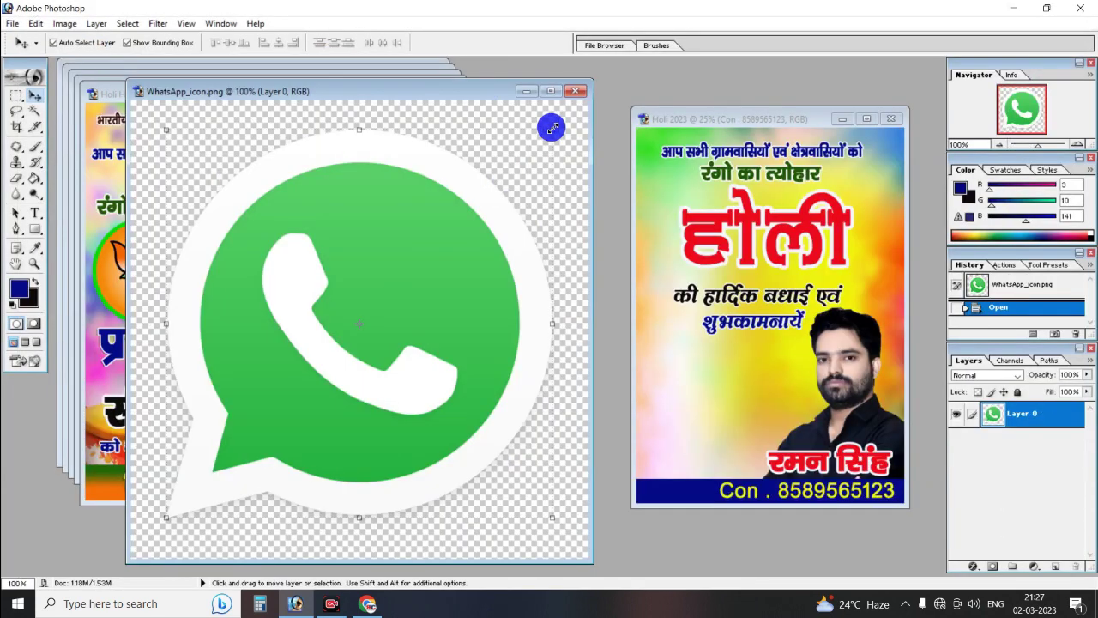
{"action": "left_click_drag", "start_coordinate": [551, 127], "coordinate": [269, 319]}
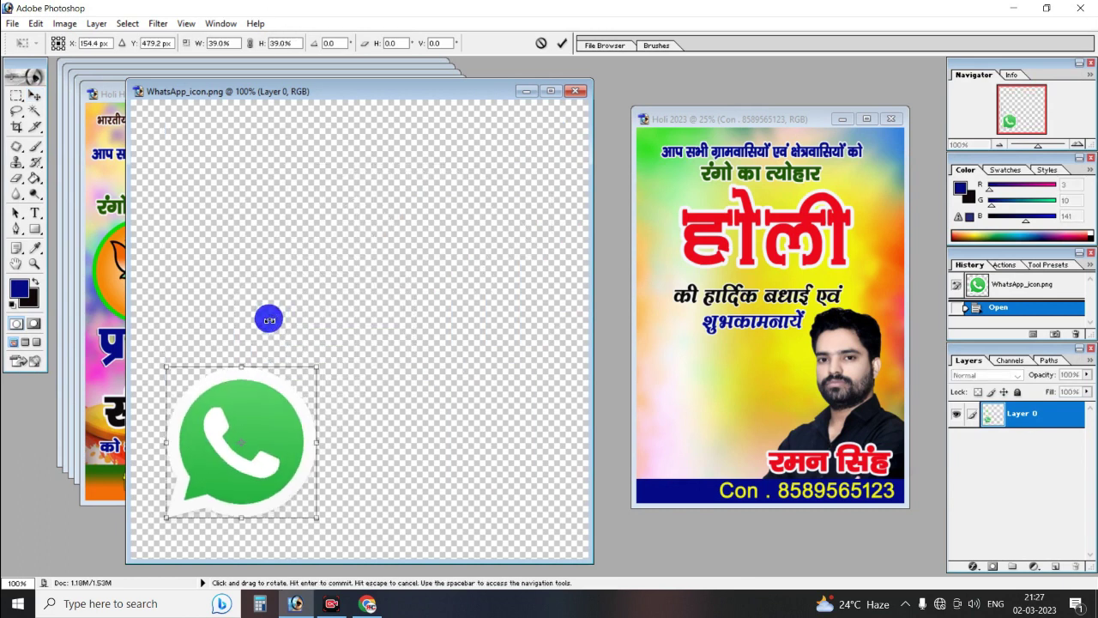
{"action": "key", "text": "Return"}
Bring the WhatsApp icon into the maximized poster and place it before the contact label.
{"action": "mouse_move", "coordinate": [274, 387]}
{"action": "left_mouse_down"}
{"action": "mouse_move", "coordinate": [687, 508]}
{"action": "mouse_move", "coordinate": [667, 483]}
{"action": "left_mouse_up"}
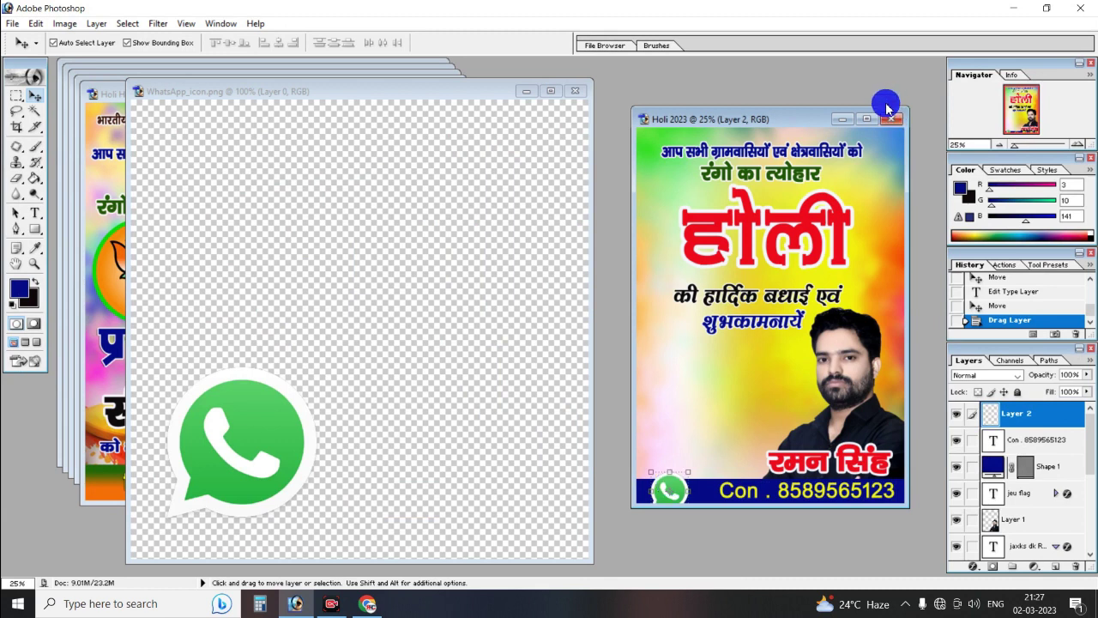
{"action": "left_click", "coordinate": [869, 125]}
{"action": "key", "text": "ctrl+t"}
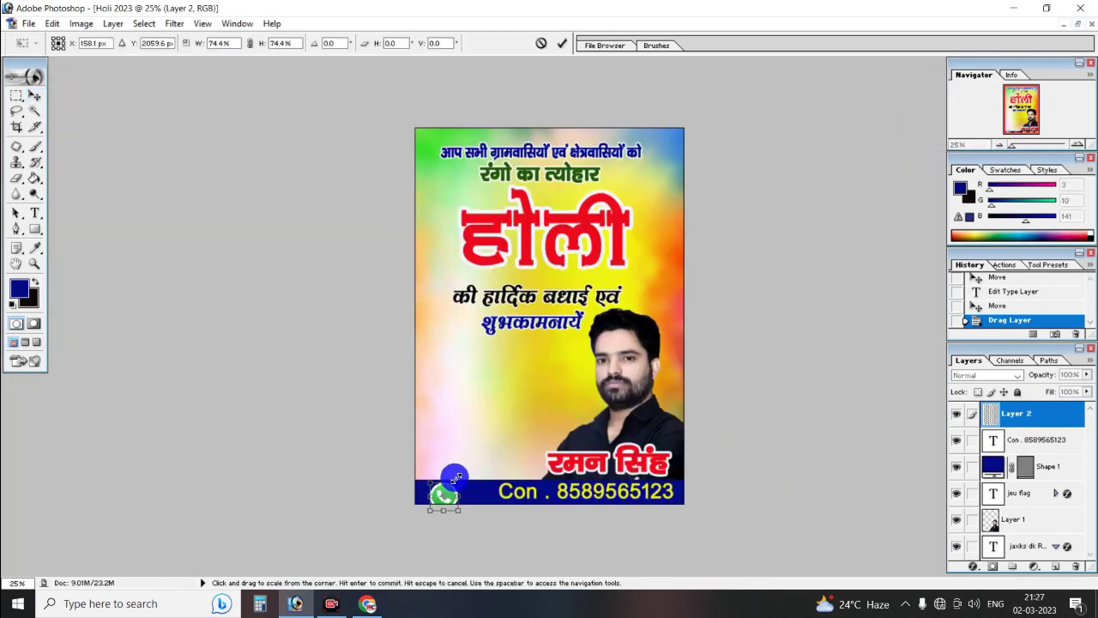
{"action": "key", "text": "Return"}
{"action": "left_click_drag", "start_coordinate": [461, 485], "coordinate": [504, 496]}
Retype the contact label as 'Con.' and commit it.
{"action": "key", "text": "t"}
{"action": "key", "text": "BackSpace"}
{"action": "type", "text": "Con."}
{"action": "key", "text": "ctrl+Return"}
{"action": "key", "text": "v"}
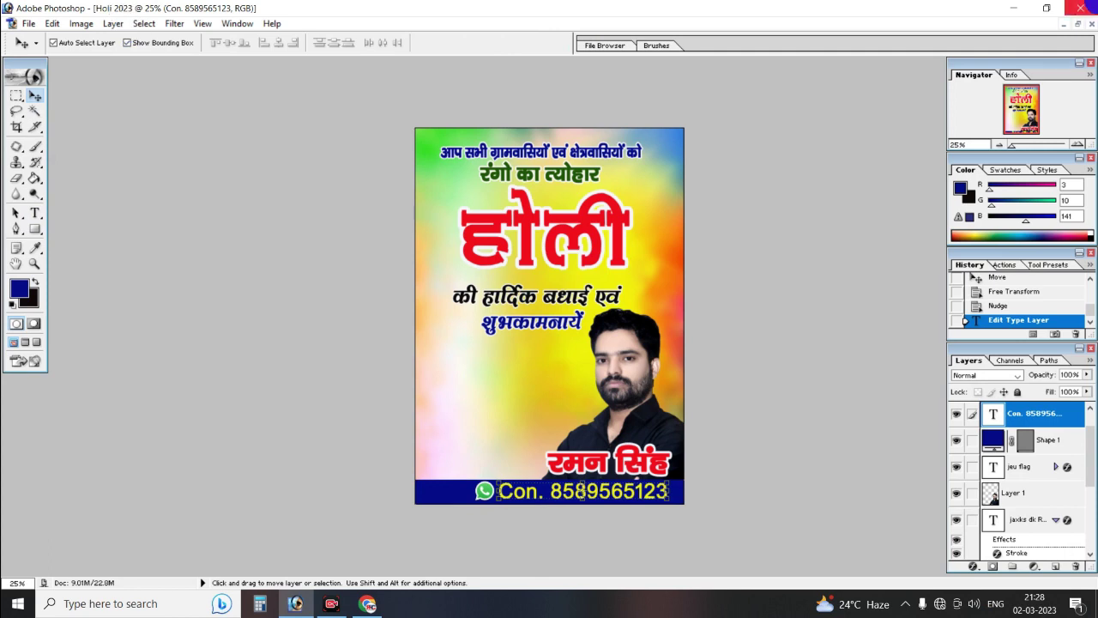
Close WhatsApp_icon without saving and close the Holi Holding design.
{"action": "left_click", "coordinate": [1079, 26]}
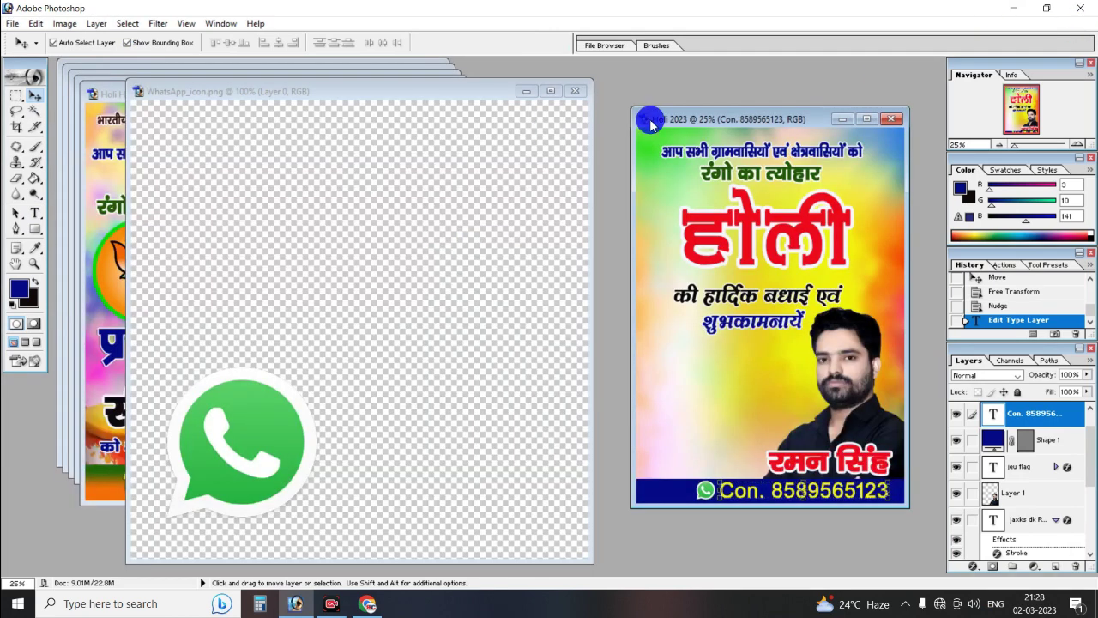
{"action": "left_click", "coordinate": [585, 92]}
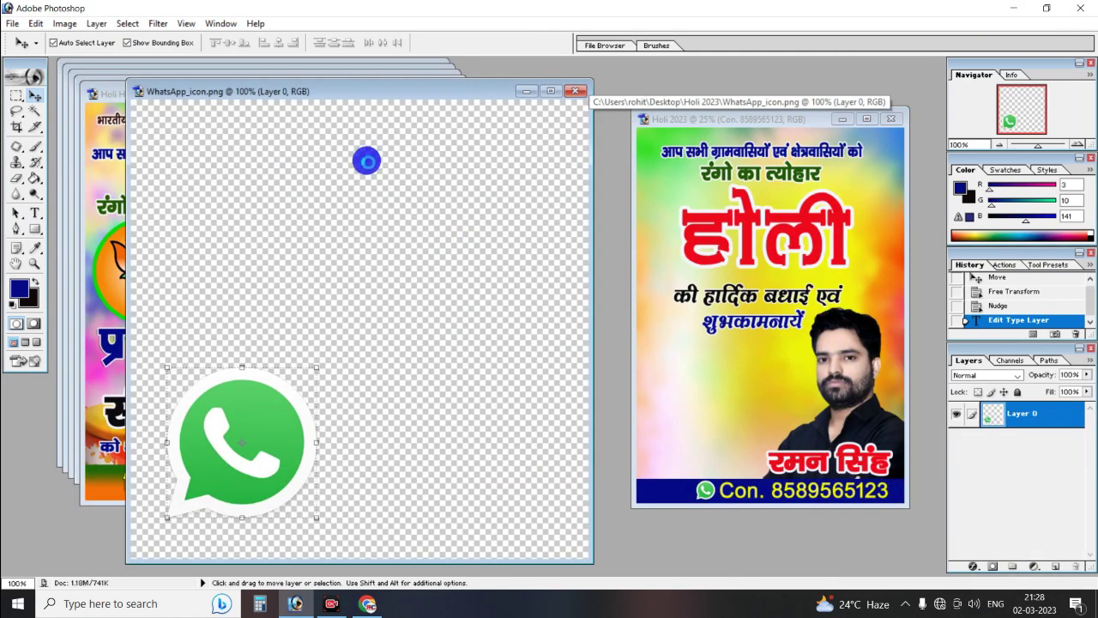
{"action": "left_click", "coordinate": [574, 90]}
{"action": "left_click", "coordinate": [561, 234]}
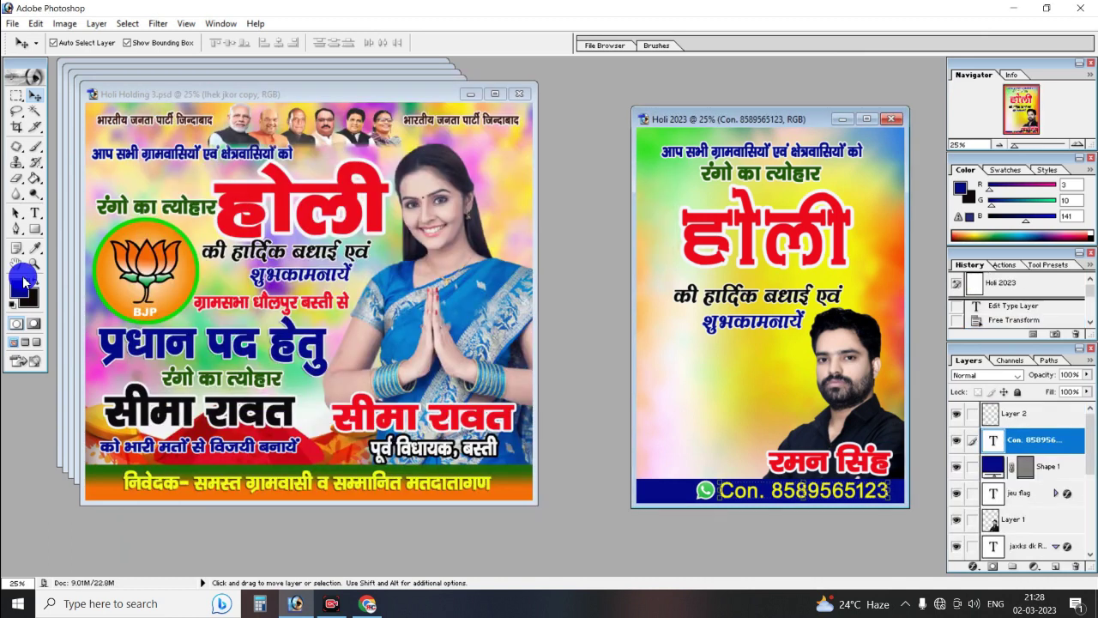
{"action": "left_click", "coordinate": [519, 95]}
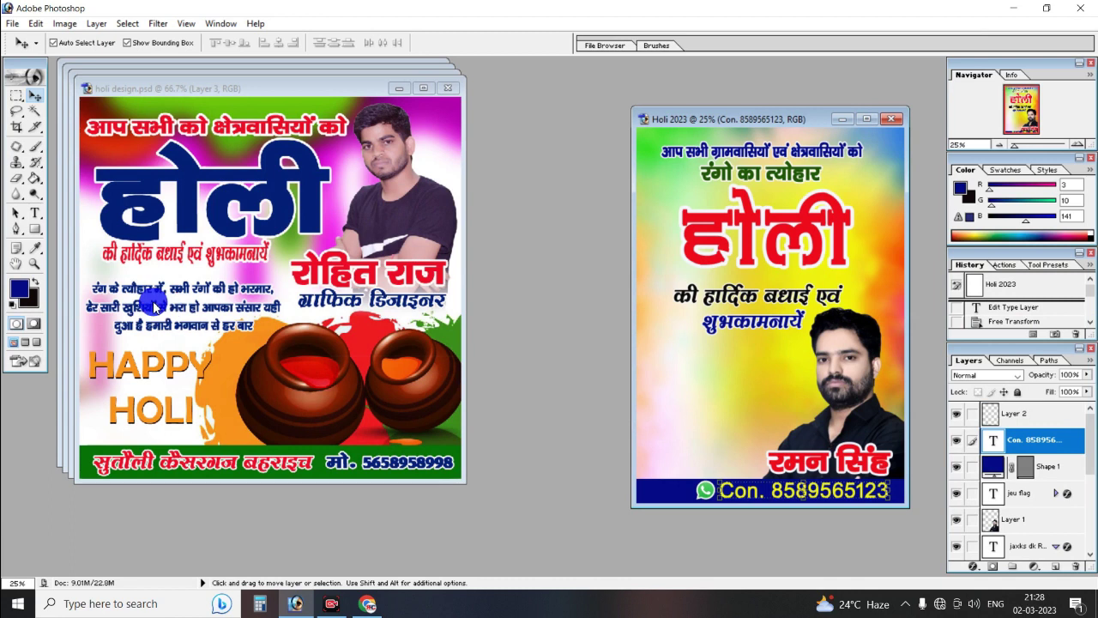
Drag the 'रंग के त्यौहार में…' verse from holi design.psd onto the poster and enlarge it.
{"action": "left_click", "coordinate": [126, 290]}
{"action": "mouse_move", "coordinate": [126, 290]}
{"action": "left_mouse_down"}
{"action": "mouse_move", "coordinate": [113, 278]}
{"action": "mouse_move", "coordinate": [746, 396]}
{"action": "mouse_move", "coordinate": [694, 367]}
{"action": "mouse_move", "coordinate": [797, 414]}
{"action": "left_mouse_up"}
{"action": "key", "text": "ctrl+t"}
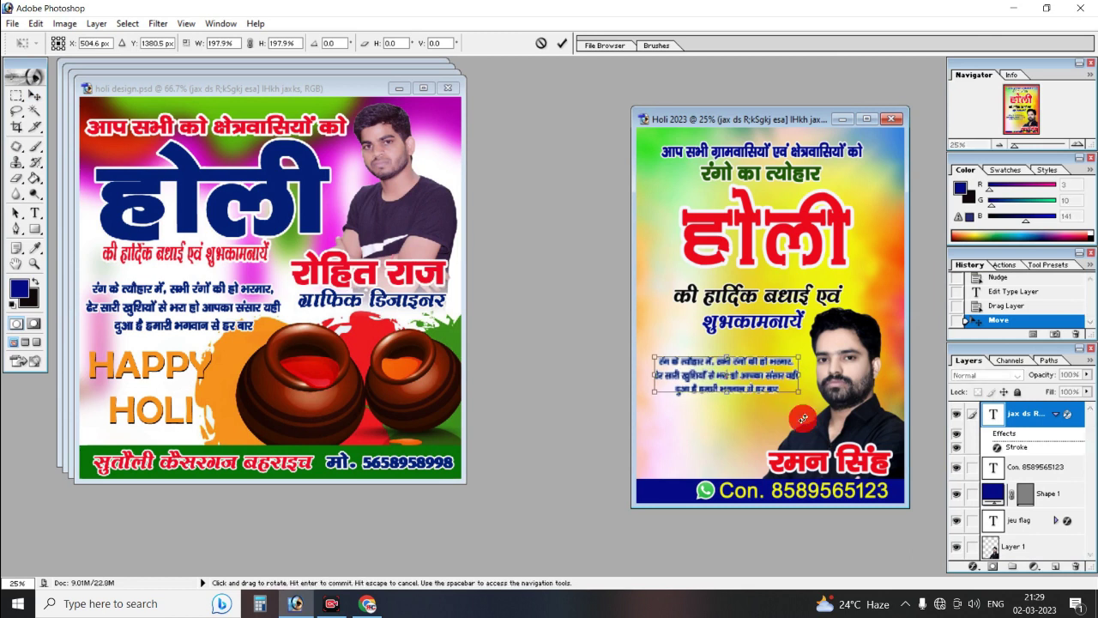
{"action": "key", "text": "Return"}
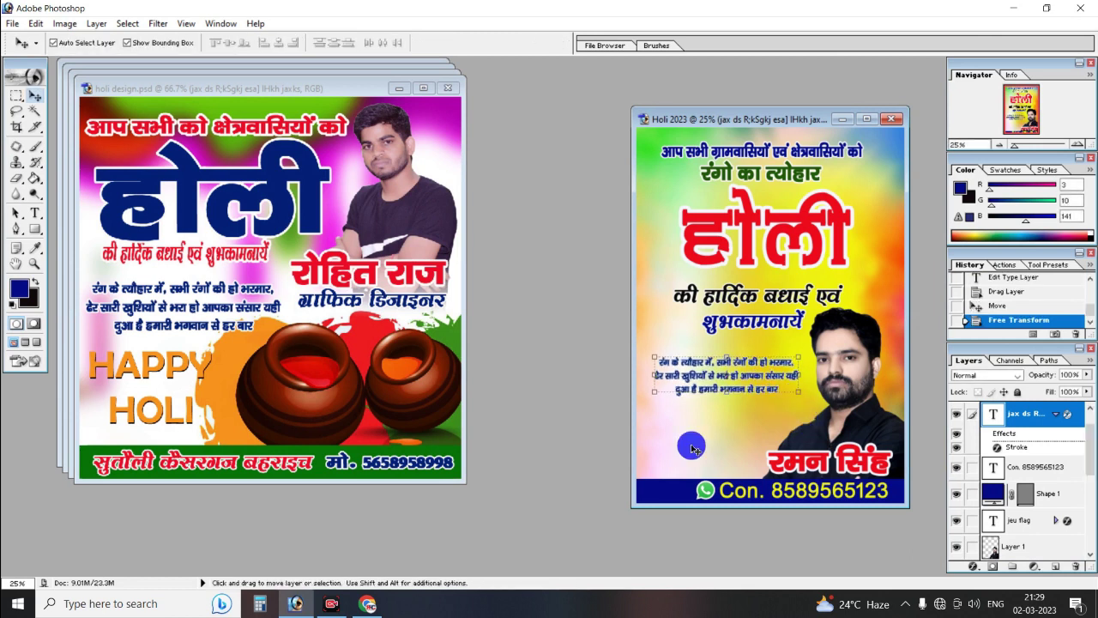
{"action": "left_click_drag", "start_coordinate": [695, 426], "coordinate": [323, 382]}
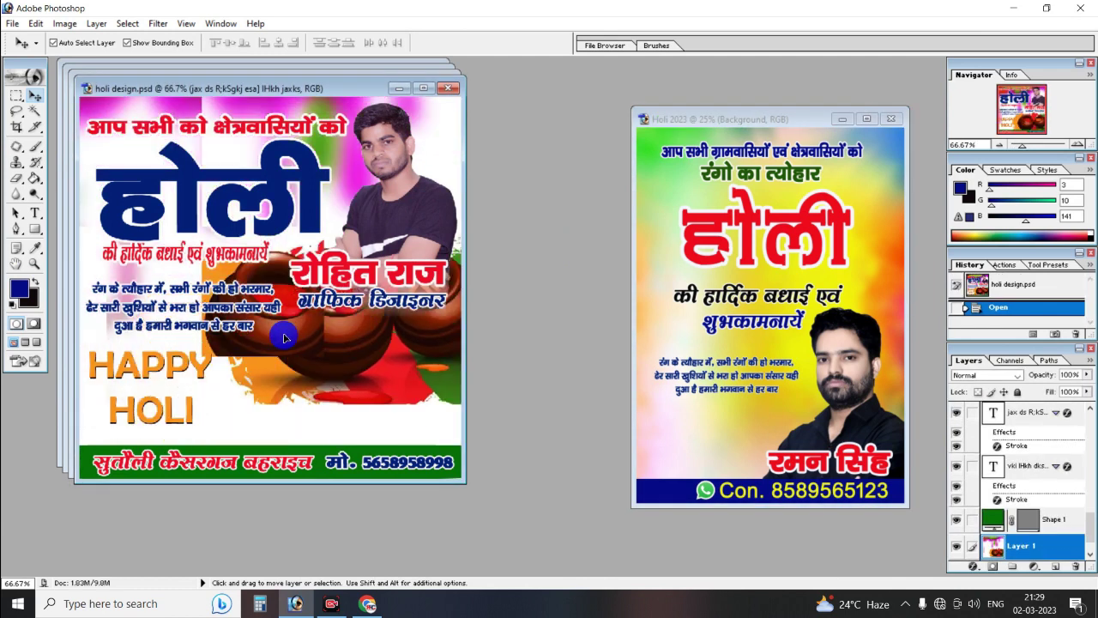
{"action": "left_click_drag", "start_coordinate": [276, 346], "coordinate": [287, 361]}
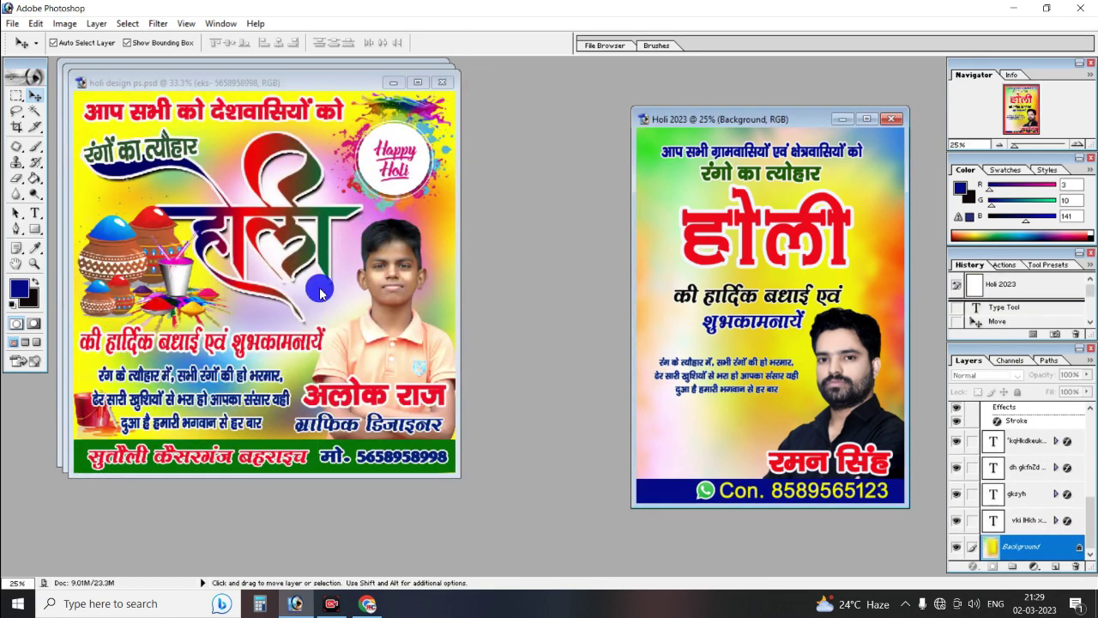
Open the Holi pots image and shrink the clipart to a small box.
{"action": "double_click", "coordinate": [627, 433]}
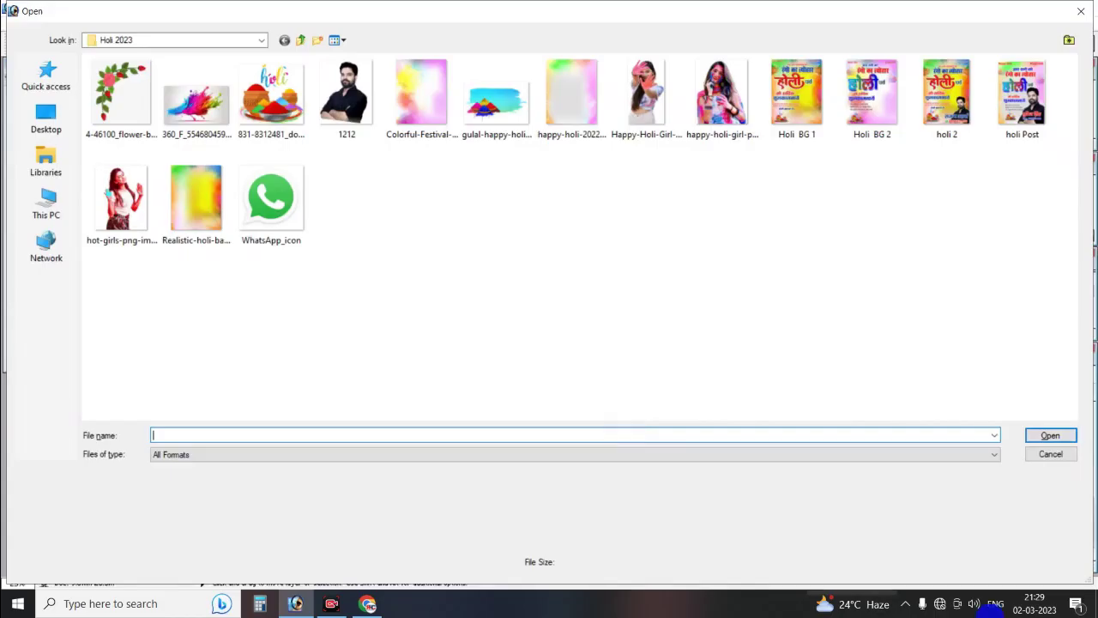
{"action": "left_click", "coordinate": [277, 87]}
{"action": "double_click", "coordinate": [277, 85]}
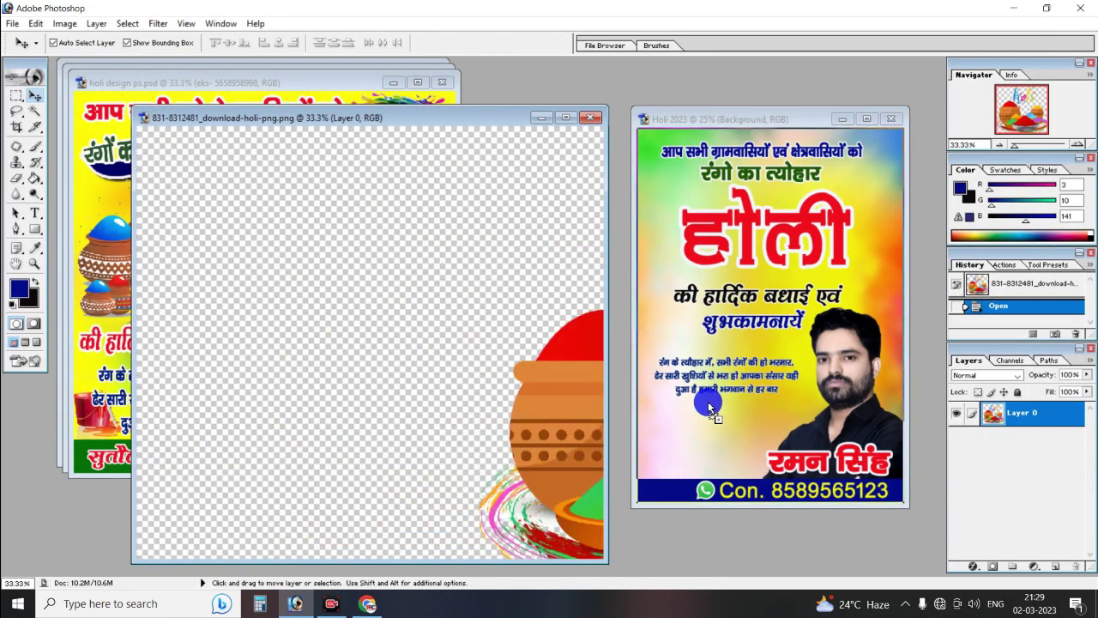
{"action": "left_click_drag", "start_coordinate": [238, 331], "coordinate": [215, 337]}
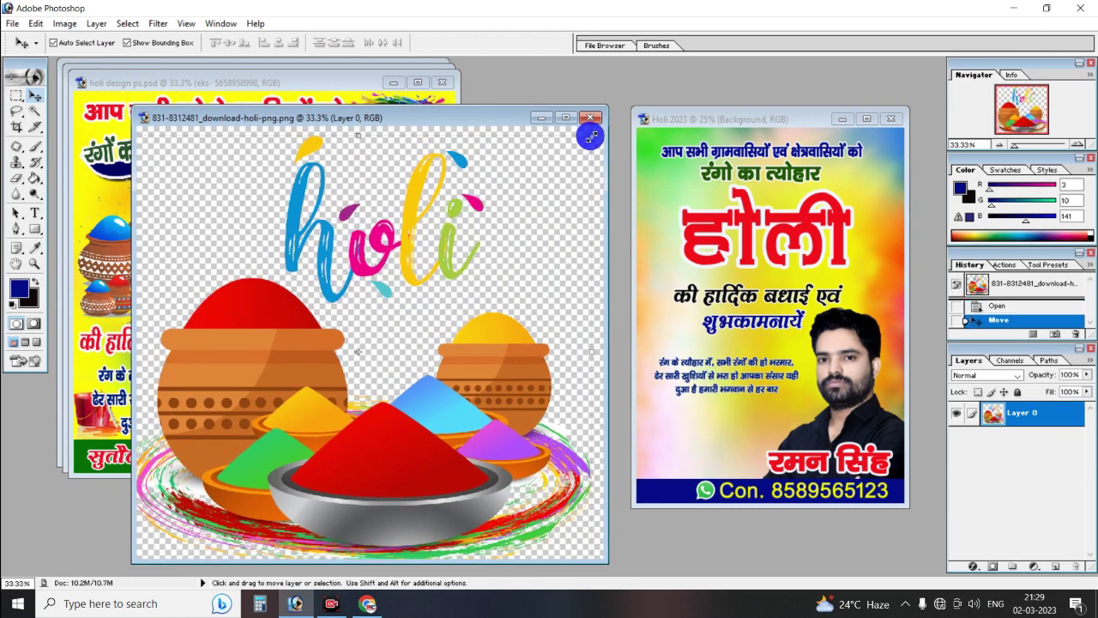
{"action": "left_click_drag", "start_coordinate": [590, 135], "coordinate": [143, 352]}
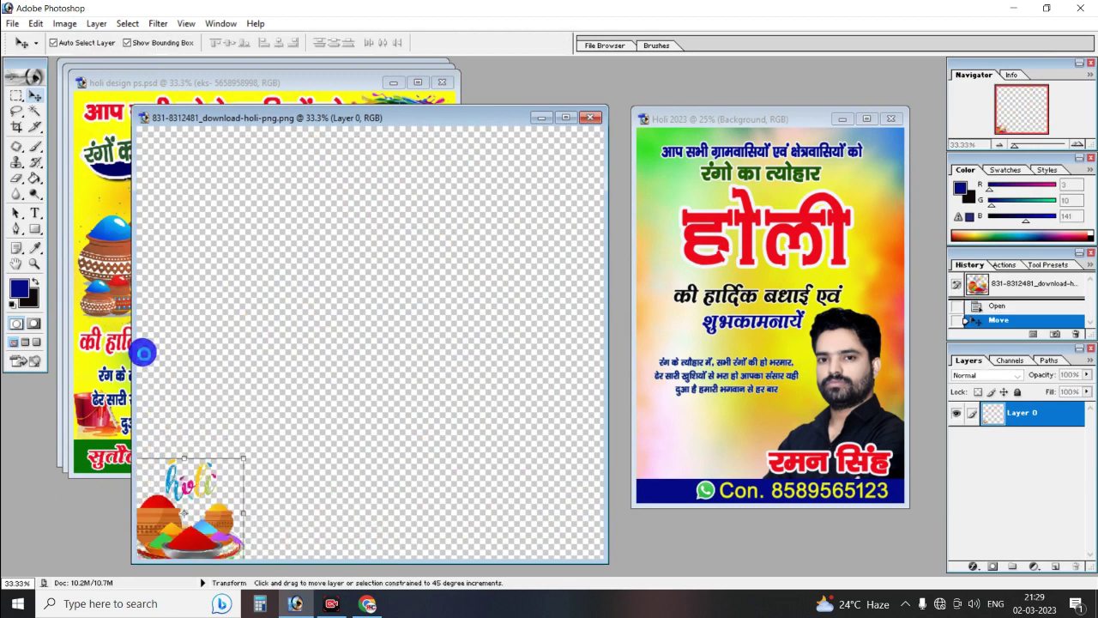
{"action": "key", "text": "Return"}
Place the Holi pots clipart lower-left on the maximized poster, nudging the verse up.
{"action": "mouse_move", "coordinate": [193, 525]}
{"action": "left_mouse_down"}
{"action": "mouse_move", "coordinate": [672, 464]}
{"action": "mouse_move", "coordinate": [710, 442]}
{"action": "mouse_move", "coordinate": [698, 460]}
{"action": "left_mouse_up"}
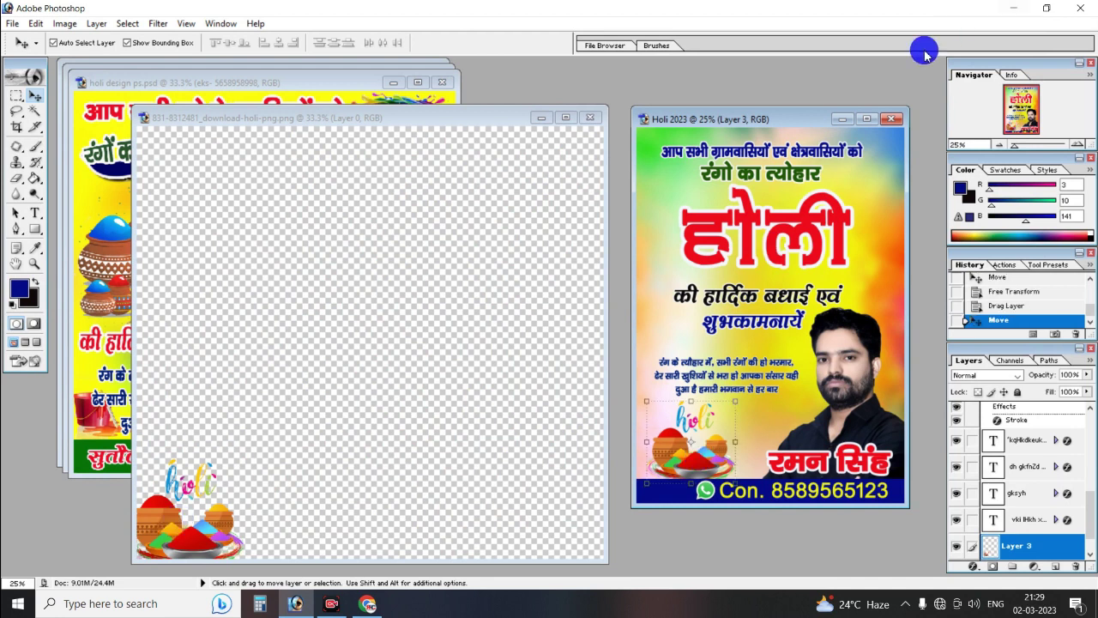
{"action": "left_click", "coordinate": [866, 118]}
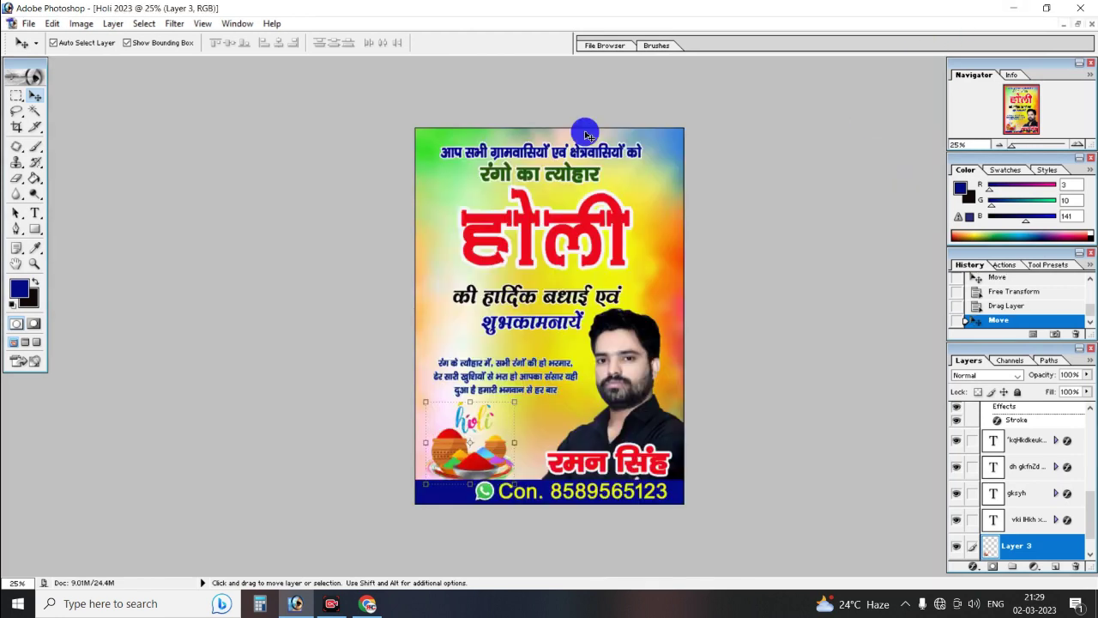
{"action": "left_click_drag", "start_coordinate": [480, 468], "coordinate": [484, 466]}
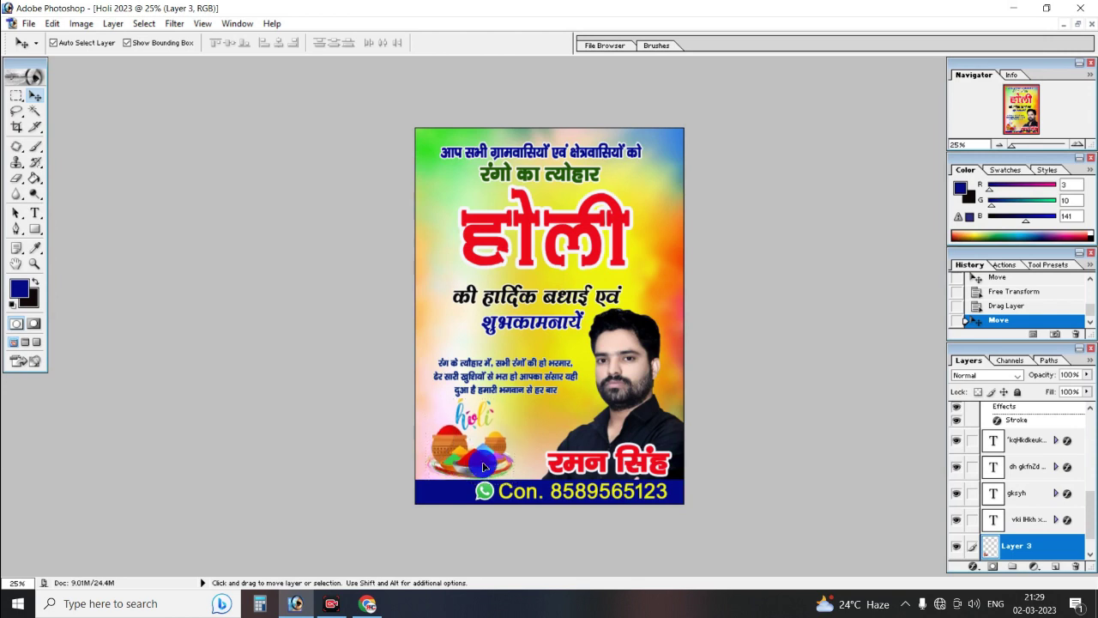
{"action": "left_click_drag", "start_coordinate": [532, 369], "coordinate": [532, 364]}
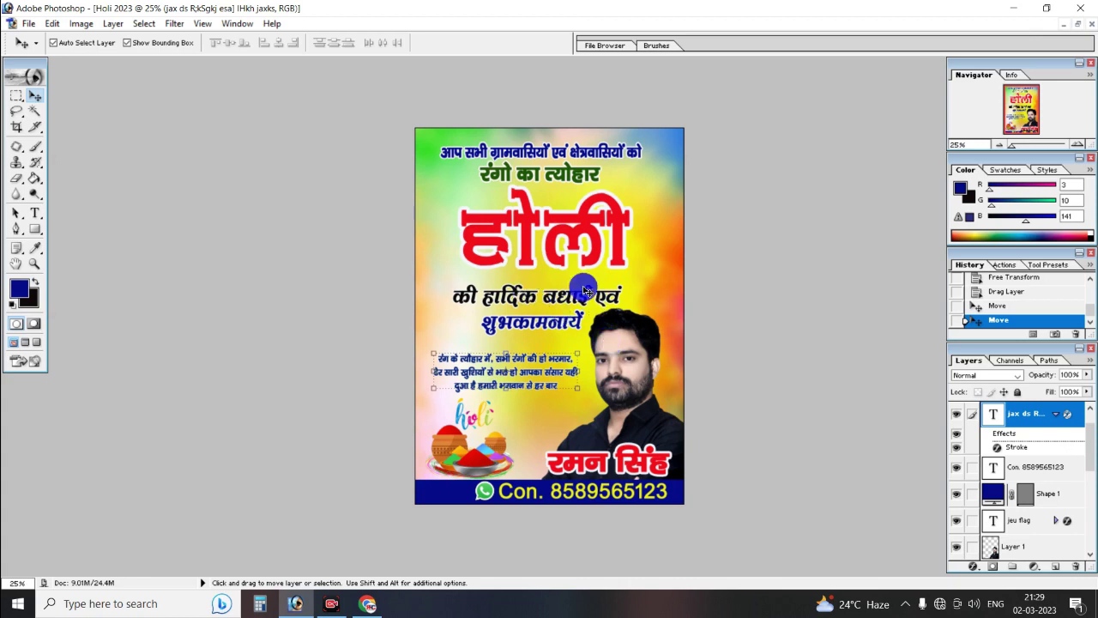
Save the poster as Holi 2023.psd, Photoshop format, in the Desktop's Holi 2023 folder.
{"action": "left_click", "coordinate": [29, 24]}
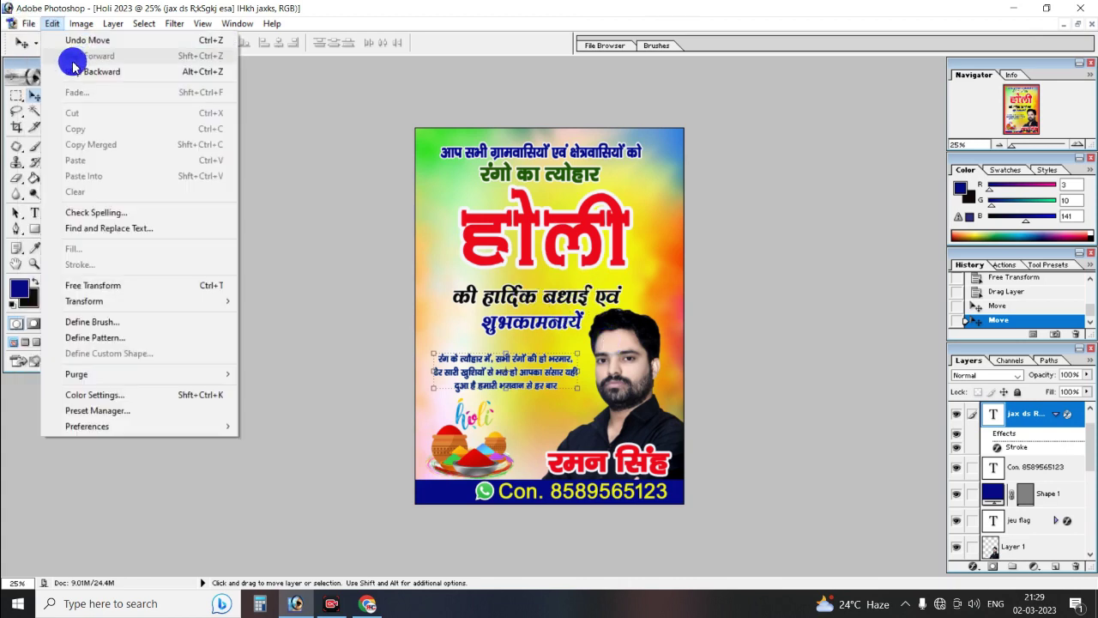
{"action": "left_click", "coordinate": [62, 157]}
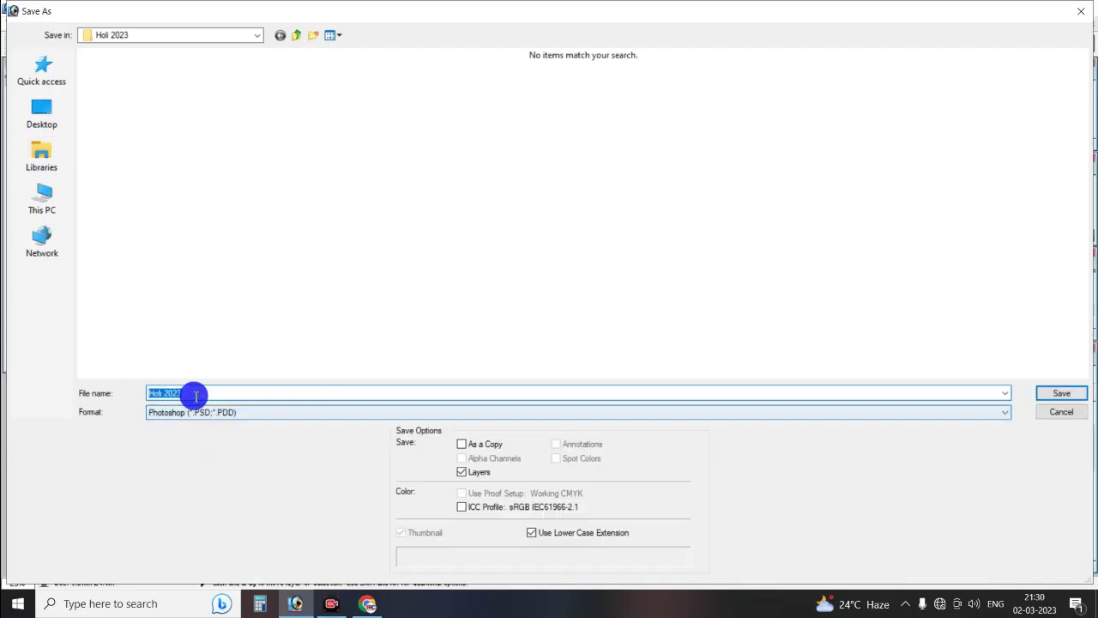
{"action": "left_click", "coordinate": [198, 410]}
{"action": "left_click", "coordinate": [197, 411]}
{"action": "left_click", "coordinate": [188, 392]}
{"action": "left_click", "coordinate": [41, 110]}
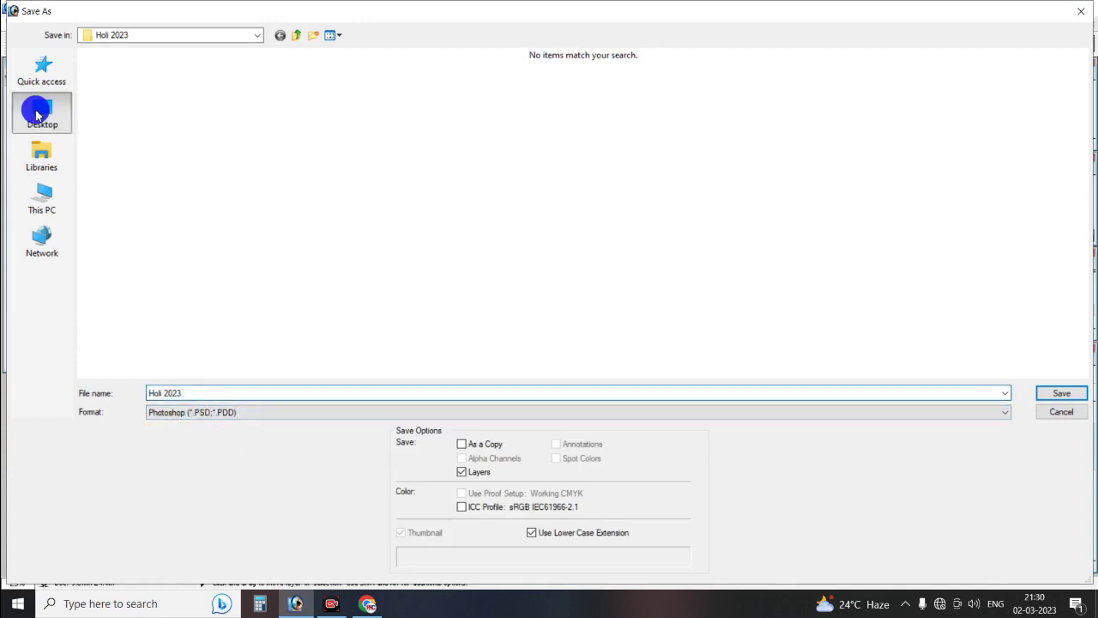
{"action": "left_click", "coordinate": [192, 414]}
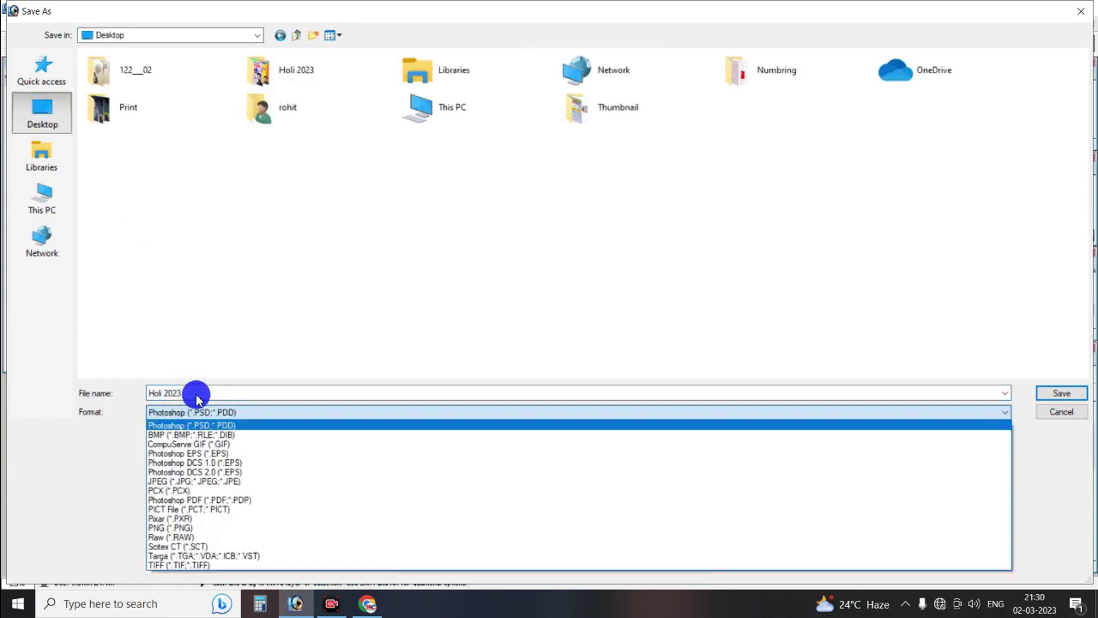
{"action": "left_click", "coordinate": [197, 391]}
{"action": "left_click", "coordinate": [204, 394]}
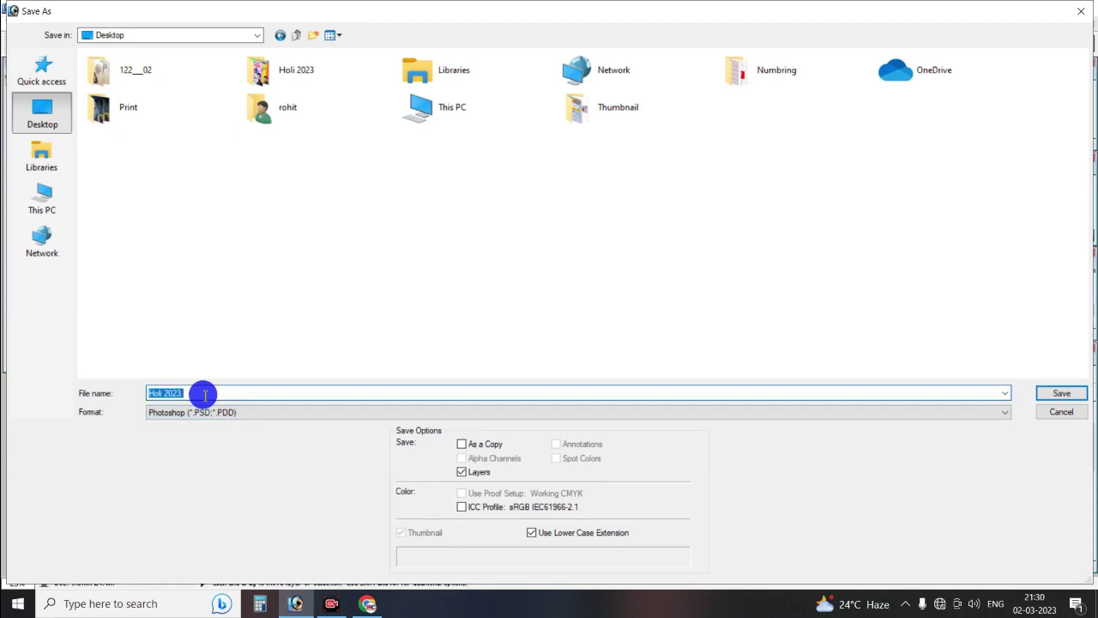
{"action": "left_click", "coordinate": [204, 394]}
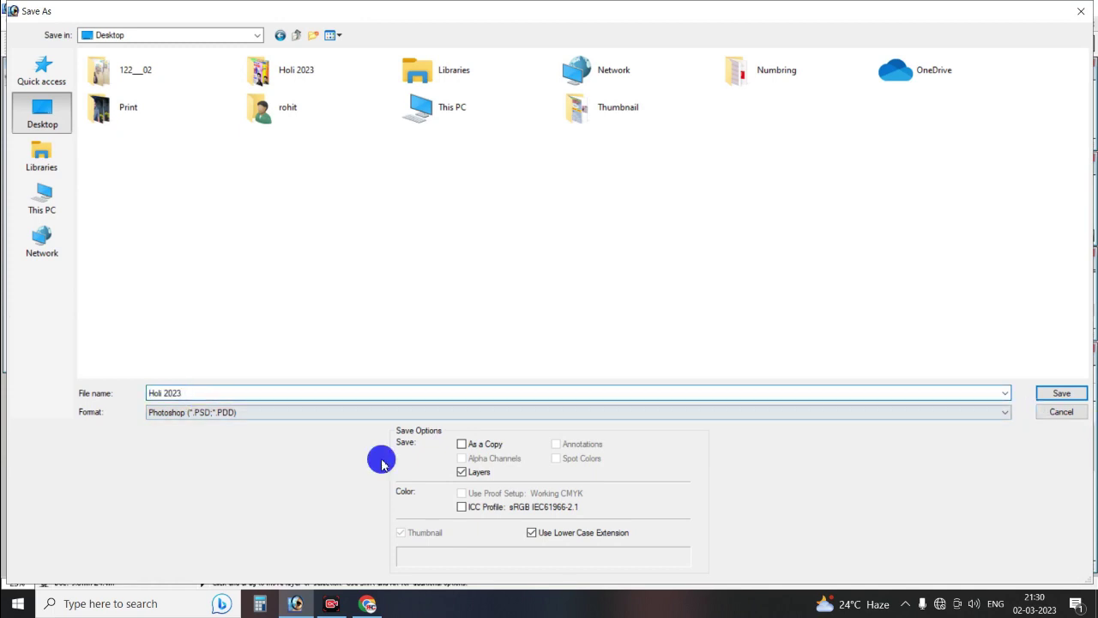
{"action": "left_click", "coordinate": [1057, 394]}
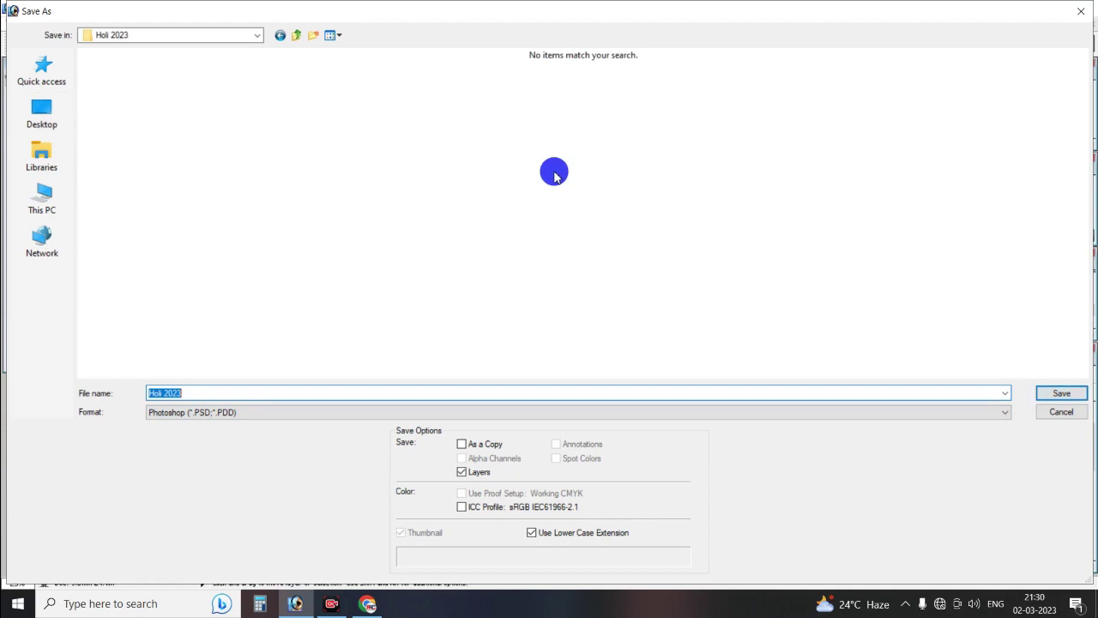
{"action": "left_click", "coordinate": [1067, 395]}
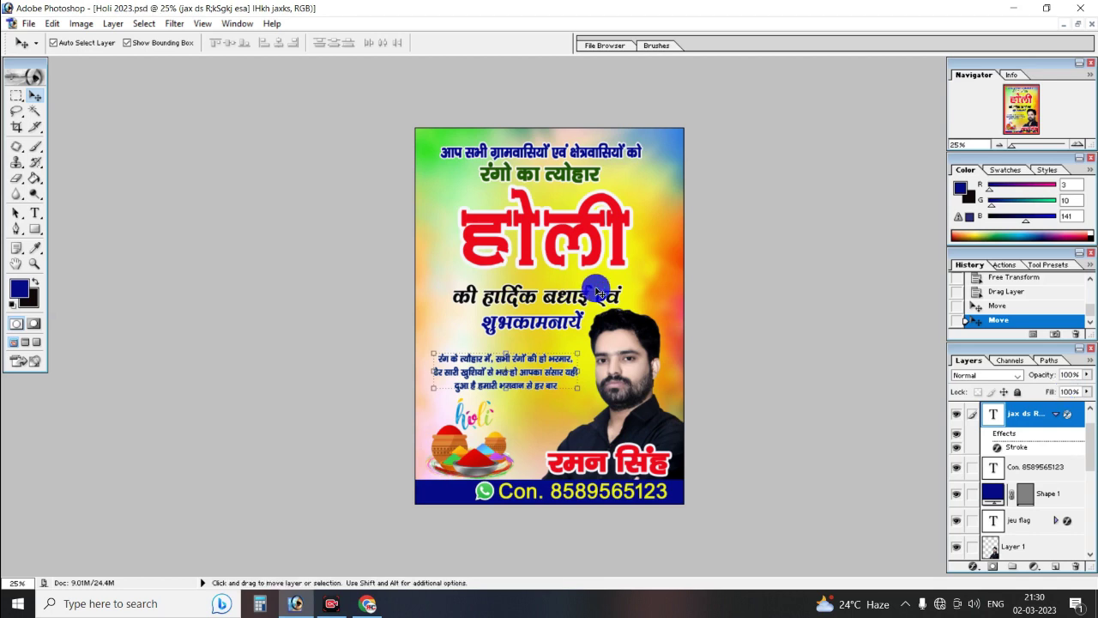
Save the poster as JPEG 'Holi 2023 copy.jpg' on the Desktop at Maximum quality 12.
{"action": "left_click", "coordinate": [49, 23]}
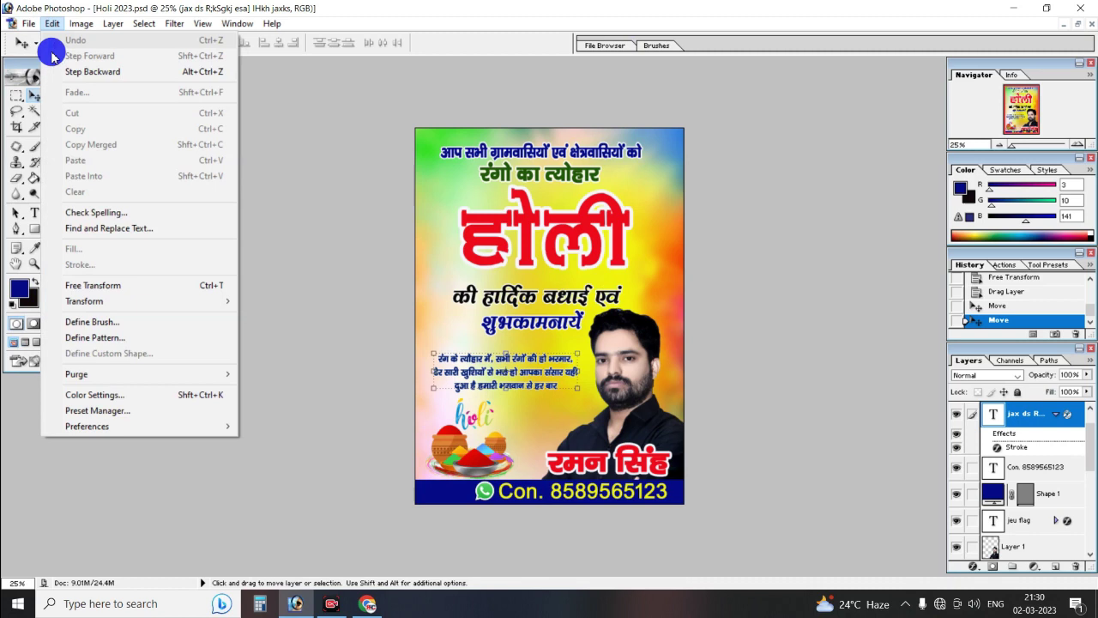
{"action": "left_click", "coordinate": [28, 24]}
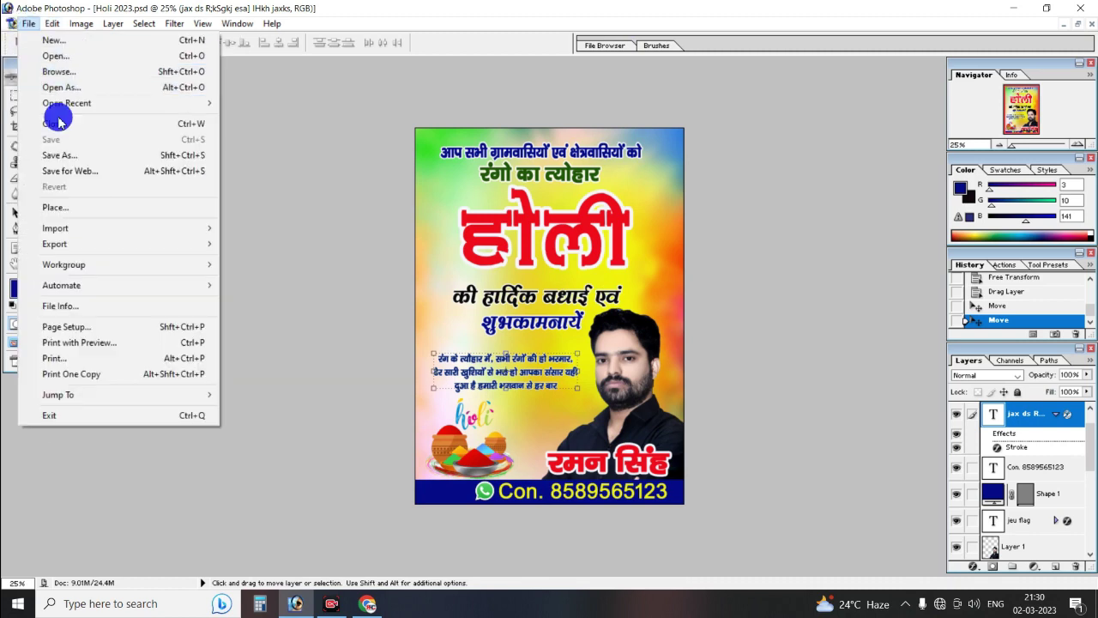
{"action": "left_click", "coordinate": [67, 157]}
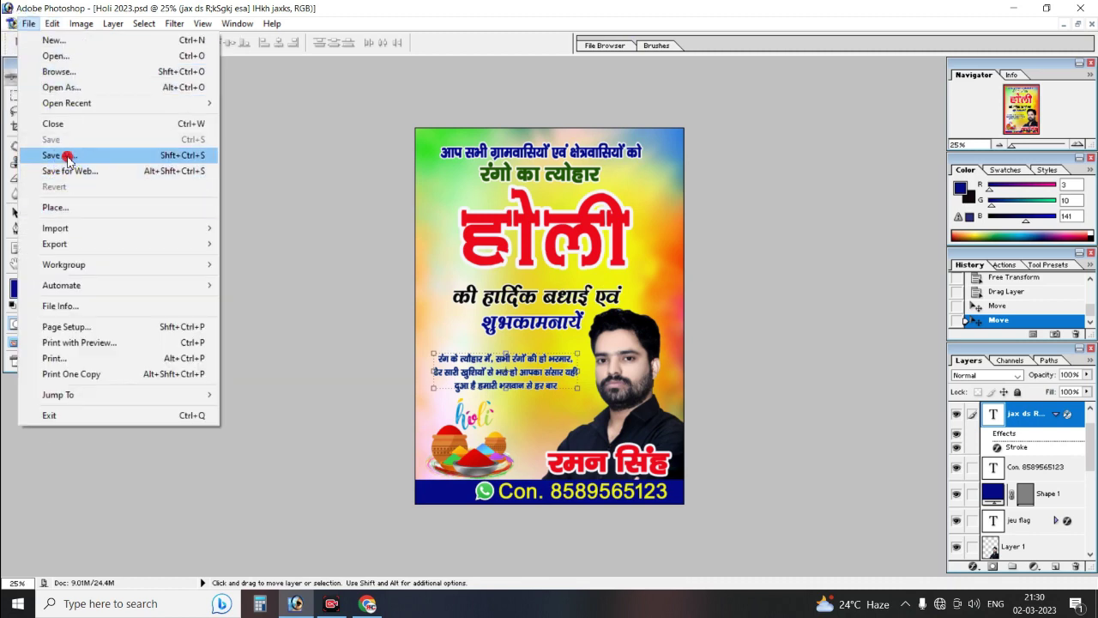
{"action": "left_click", "coordinate": [194, 413]}
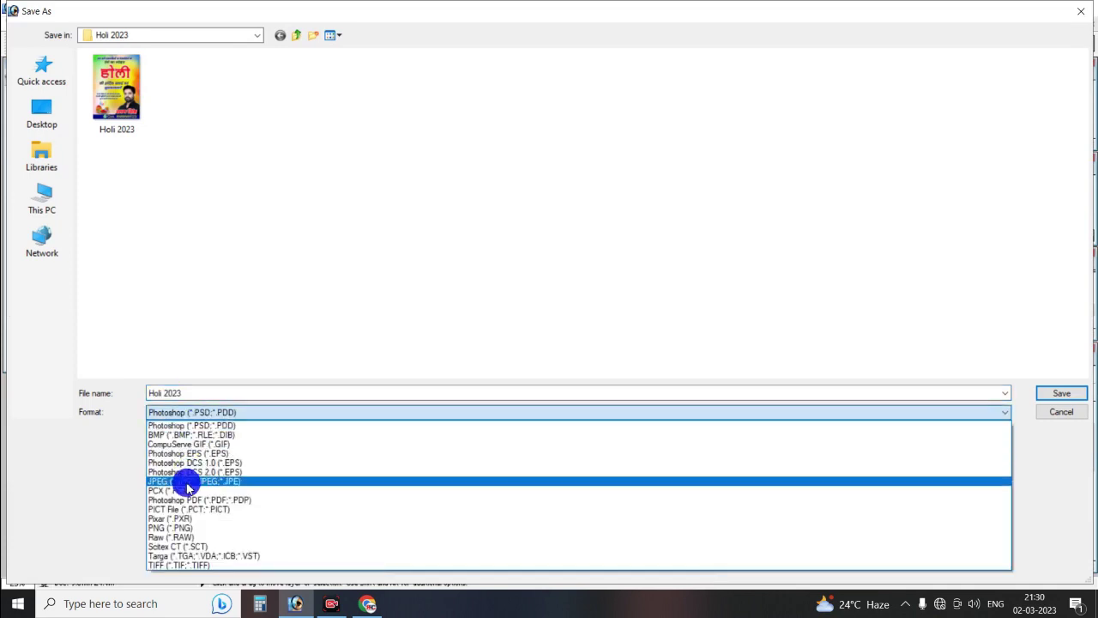
{"action": "left_click", "coordinate": [187, 484]}
{"action": "left_click", "coordinate": [42, 111]}
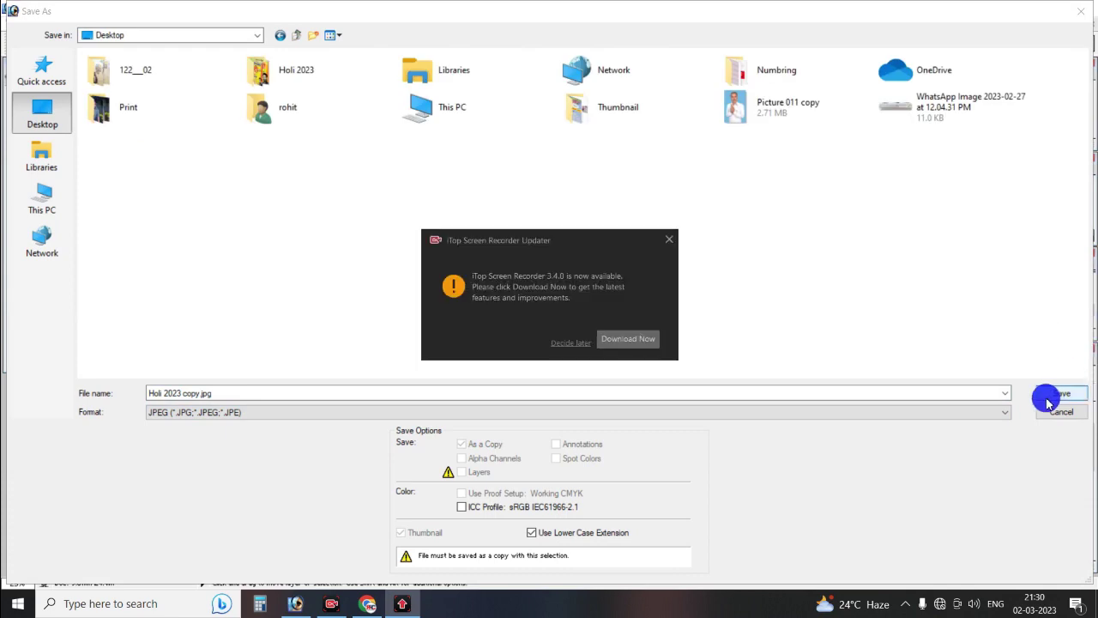
{"action": "left_click", "coordinate": [669, 239]}
{"action": "left_click", "coordinate": [1055, 395]}
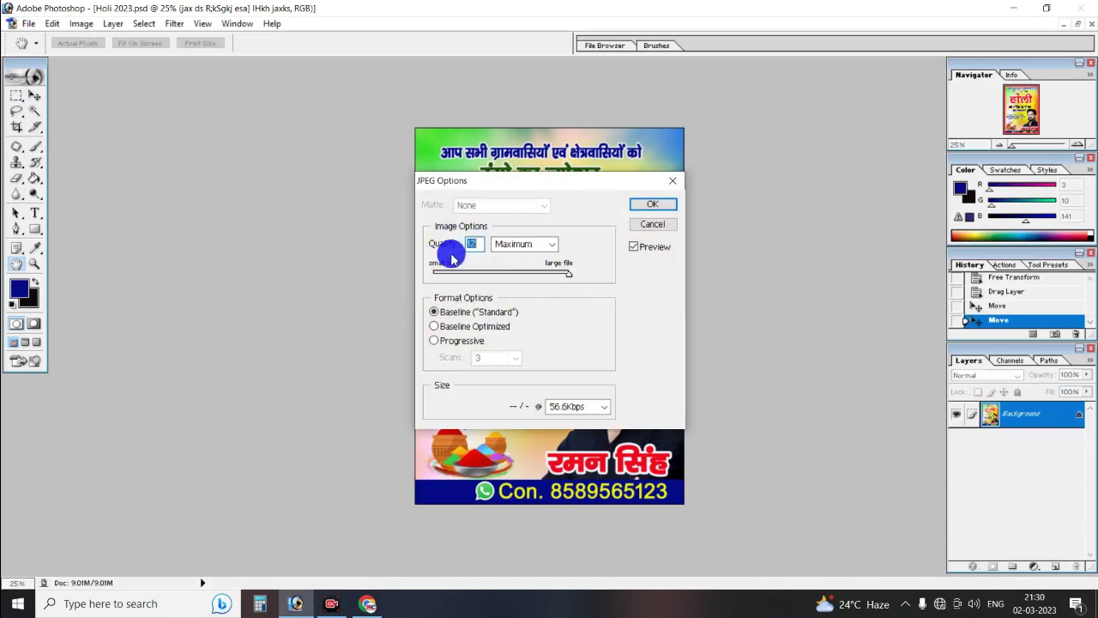
{"action": "left_click", "coordinate": [661, 204]}
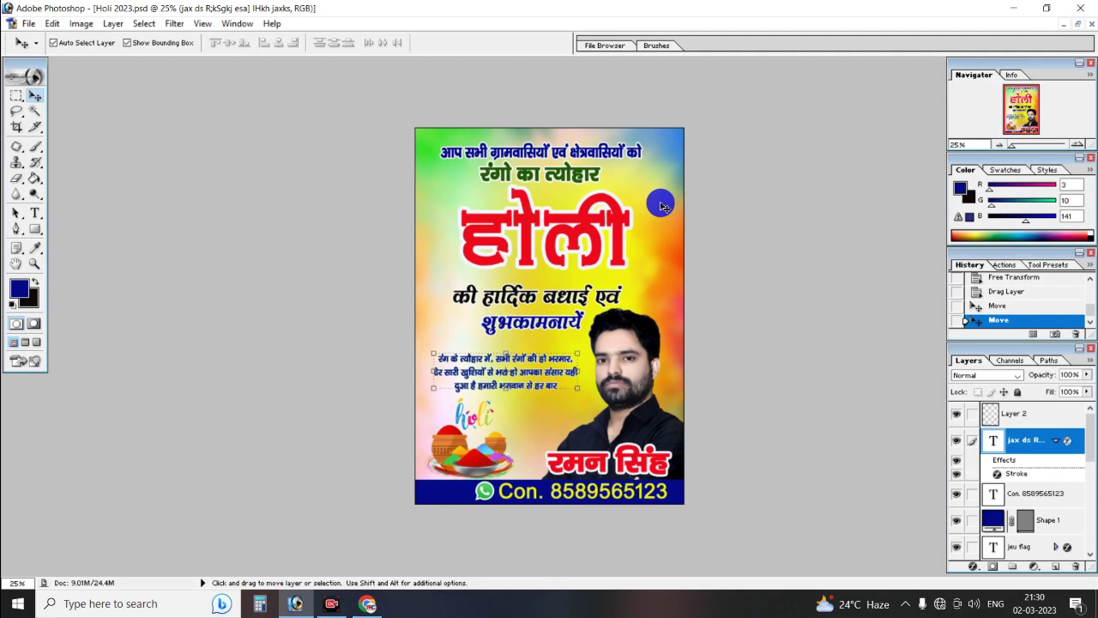
Refresh the desktop, preview Holi 2023 copy.jpg in Windows Photos, then close the viewer.
{"action": "key", "text": "super+d"}
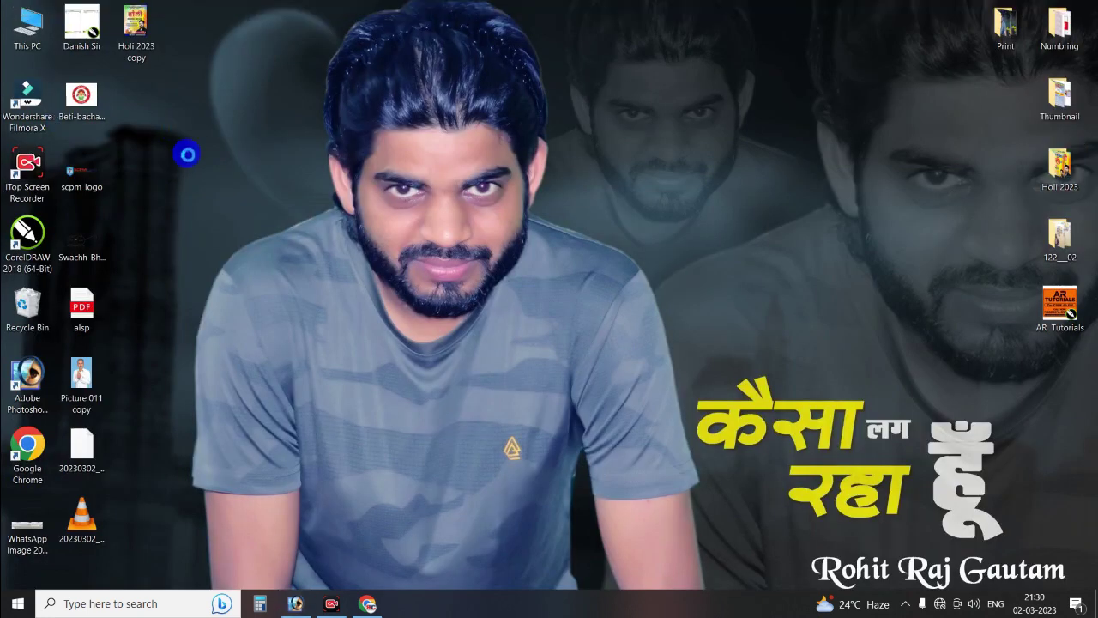
{"action": "right_click", "coordinate": [187, 154]}
{"action": "left_click", "coordinate": [226, 169]}
{"action": "left_click", "coordinate": [134, 19]}
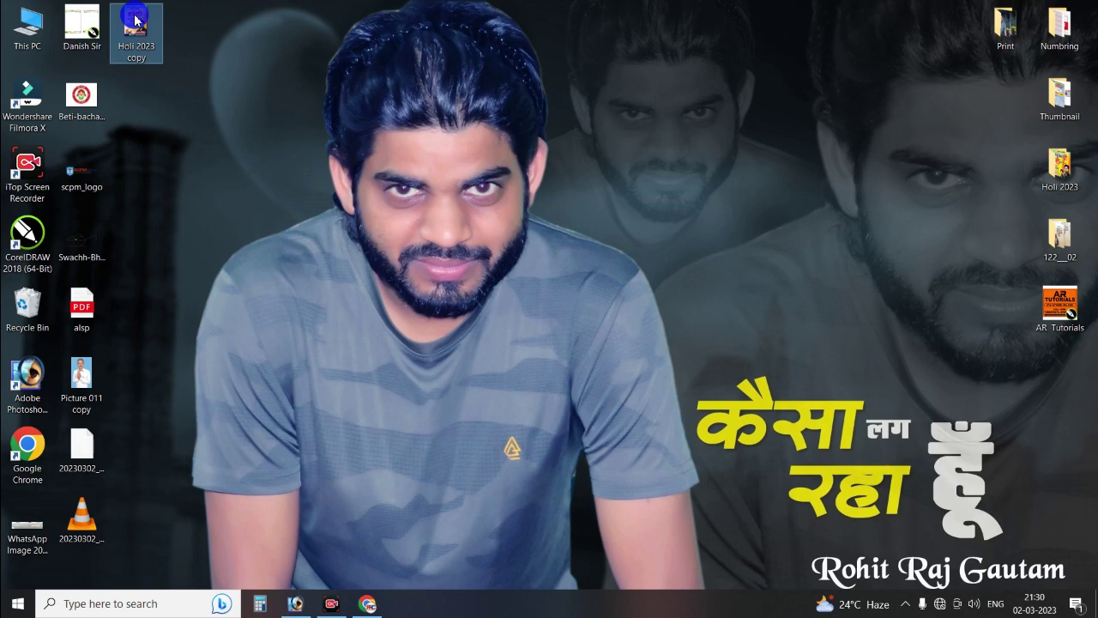
{"action": "mouse_move", "coordinate": [135, 33]}
{"action": "double_click", "coordinate": [135, 19]}
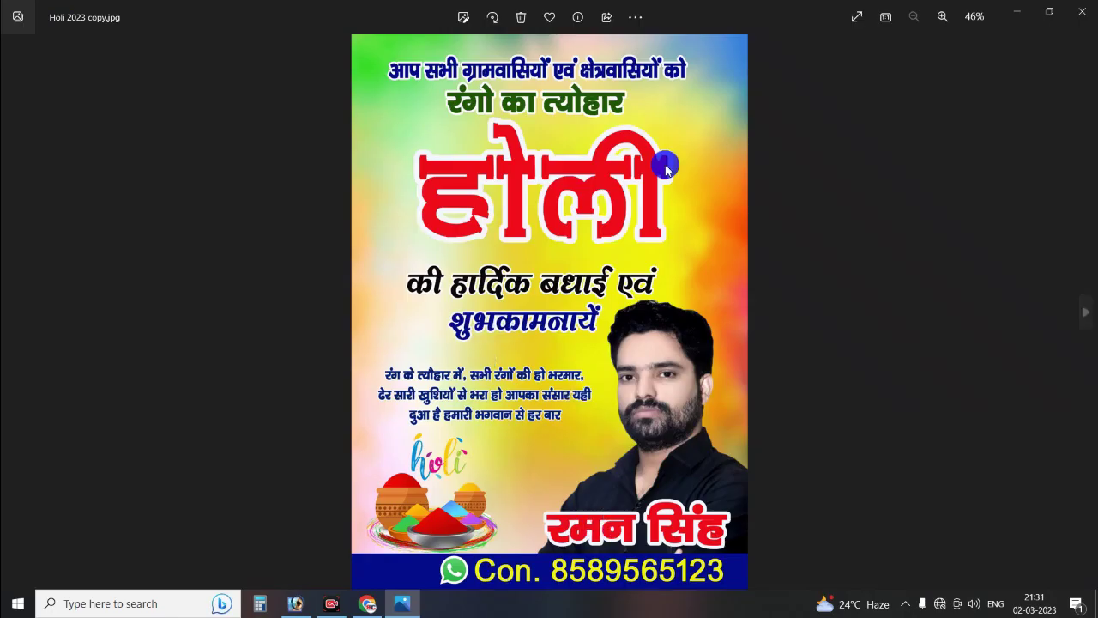
{"action": "left_click", "coordinate": [1088, 12]}
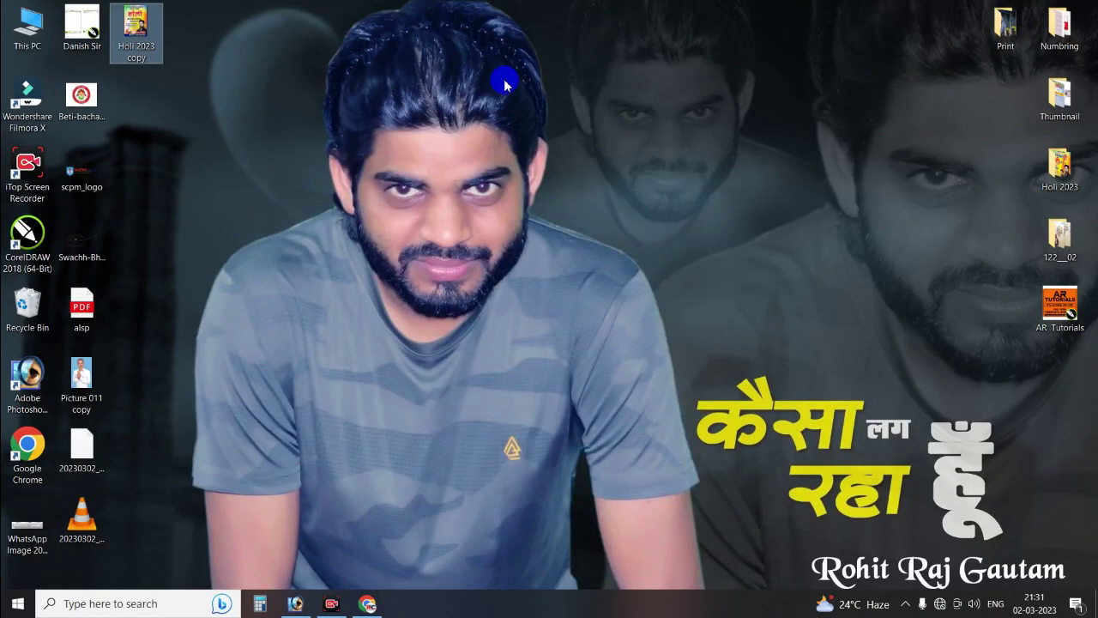
Launch Google Chrome from the taskbar onto a New Tab page.
{"action": "left_click", "coordinate": [369, 603]}
{"action": "mouse_move", "coordinate": [331, 603]}
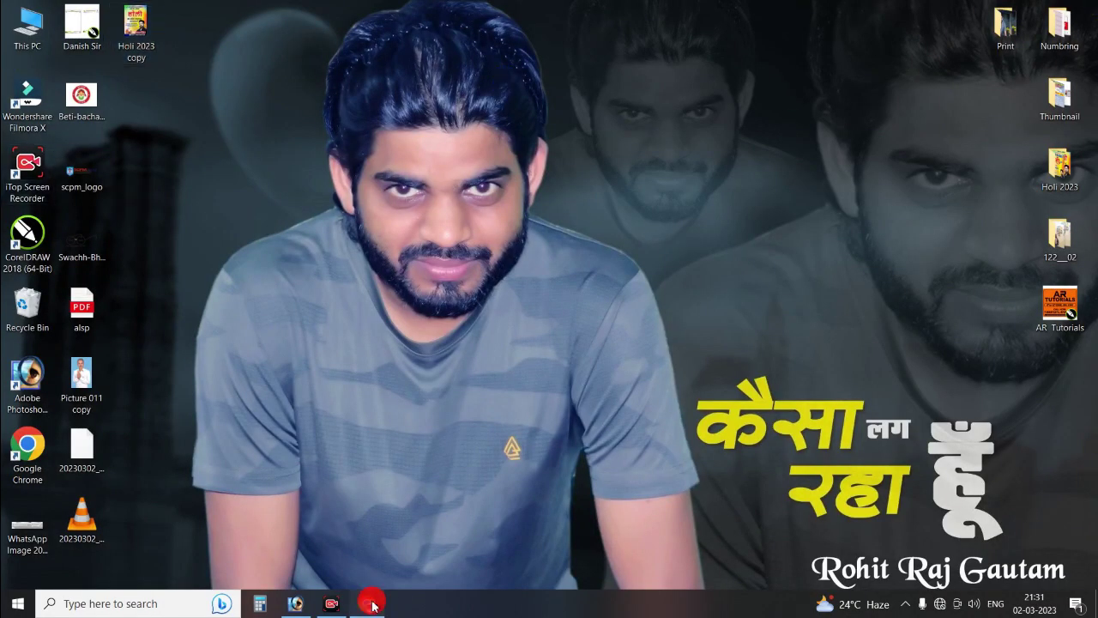
{"action": "left_click", "coordinate": [300, 605]}
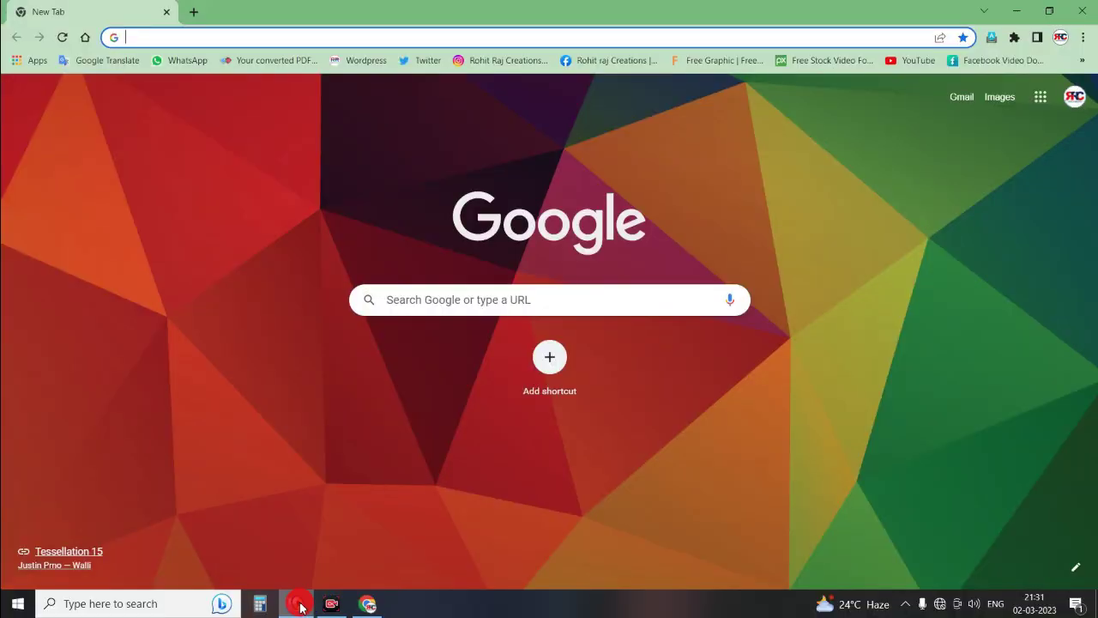